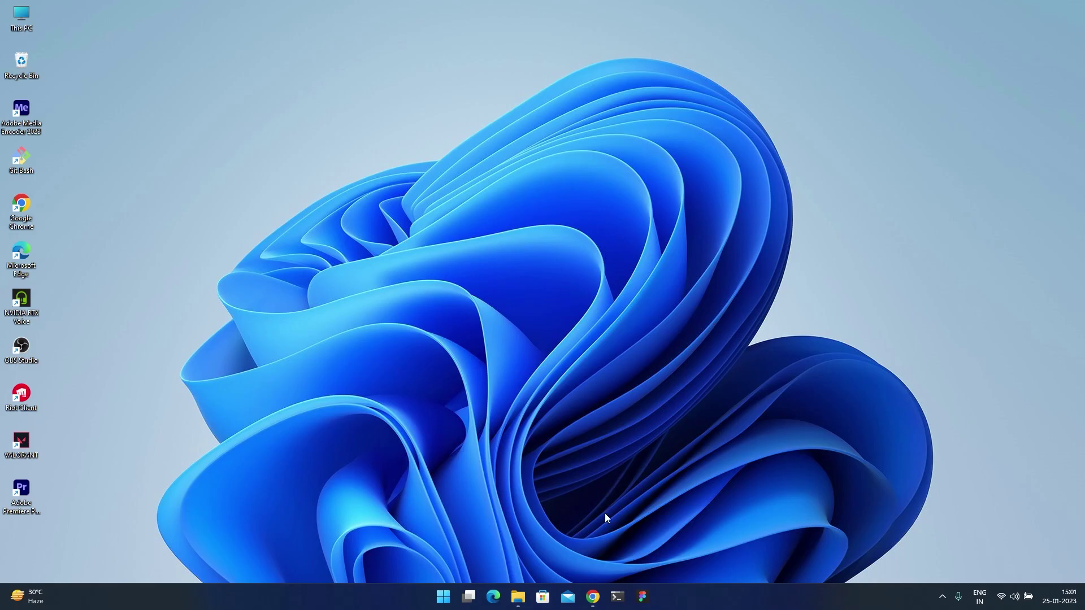
Step: Switch to Chrome, review the Flutter installation checklist, and open the flutter.dev site from the Google search results
{"action": "left_click", "coordinate": [591, 599]}
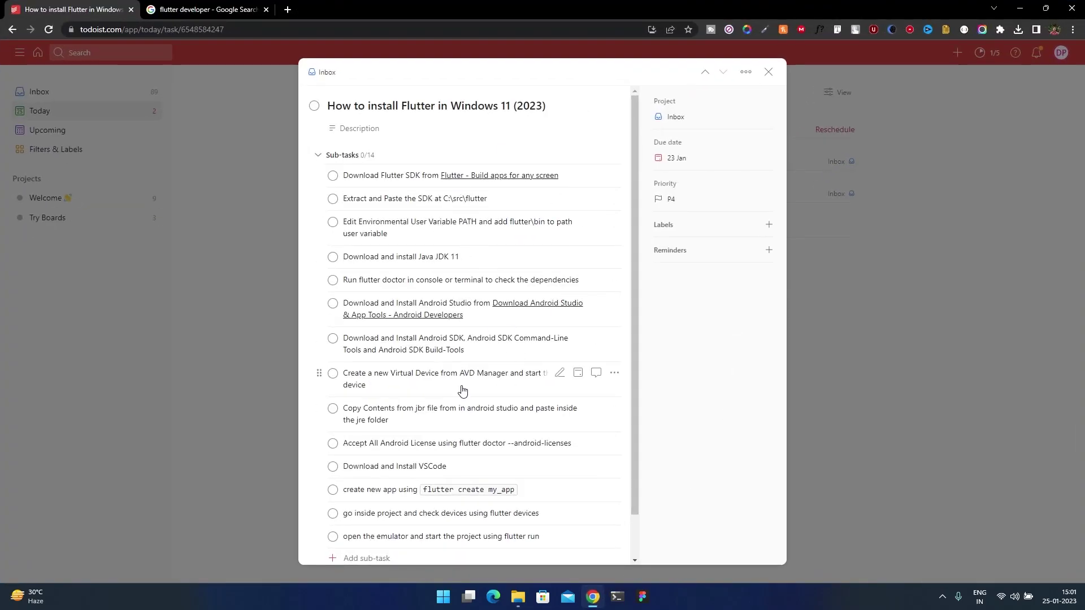
{"action": "scroll", "coordinate": [452, 254], "scroll_direction": "down", "scroll_amount": 1}
{"action": "scroll", "coordinate": [463, 282], "scroll_direction": "up", "scroll_amount": 1}
{"action": "left_click", "coordinate": [203, 10]}
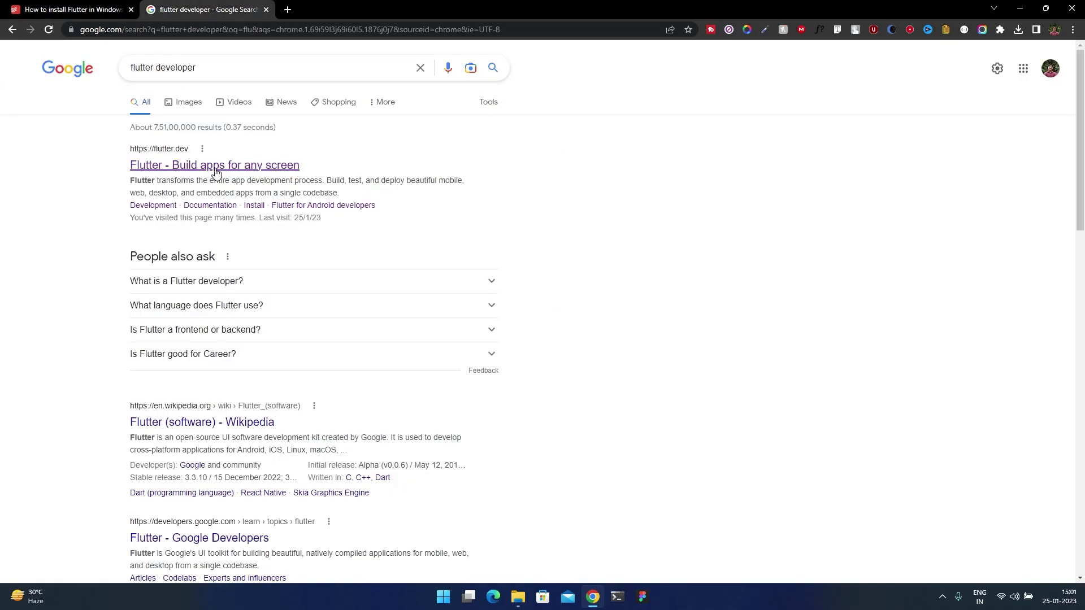
{"action": "left_click", "coordinate": [148, 165]}
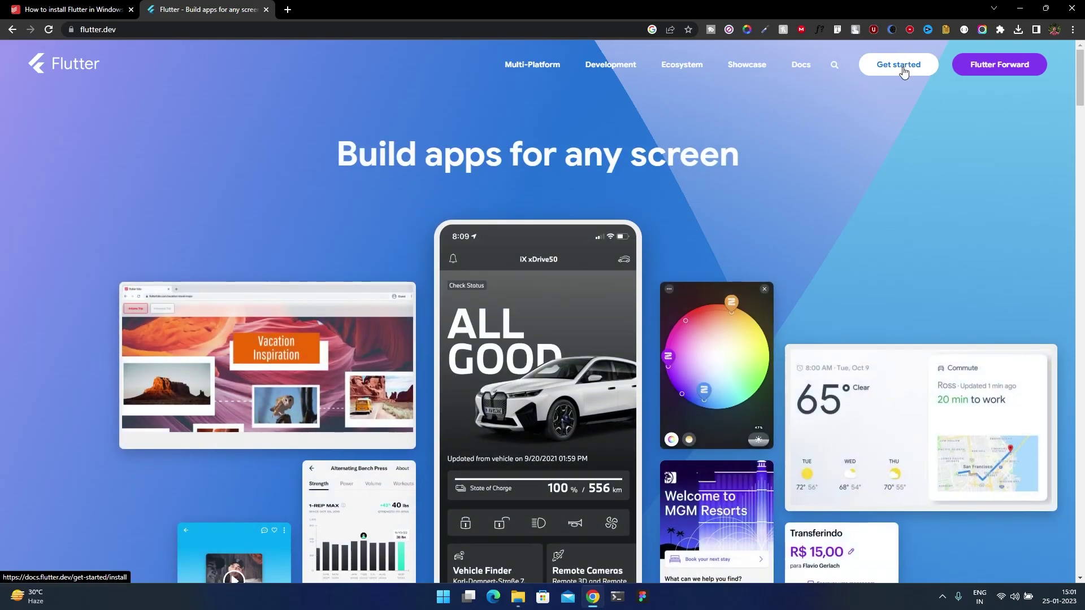
Step: Open the Flutter Get started page and go to the Windows install guide to review its requirements and SDK section
{"action": "left_click", "coordinate": [74, 9]}
{"action": "left_click", "coordinate": [198, 10]}
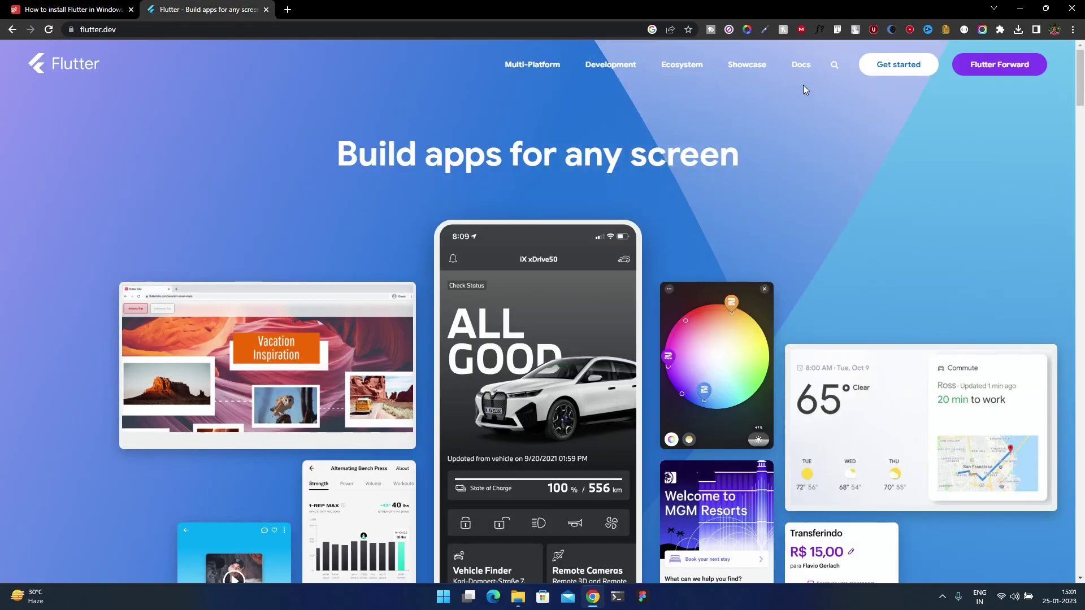
{"action": "left_click", "coordinate": [912, 69]}
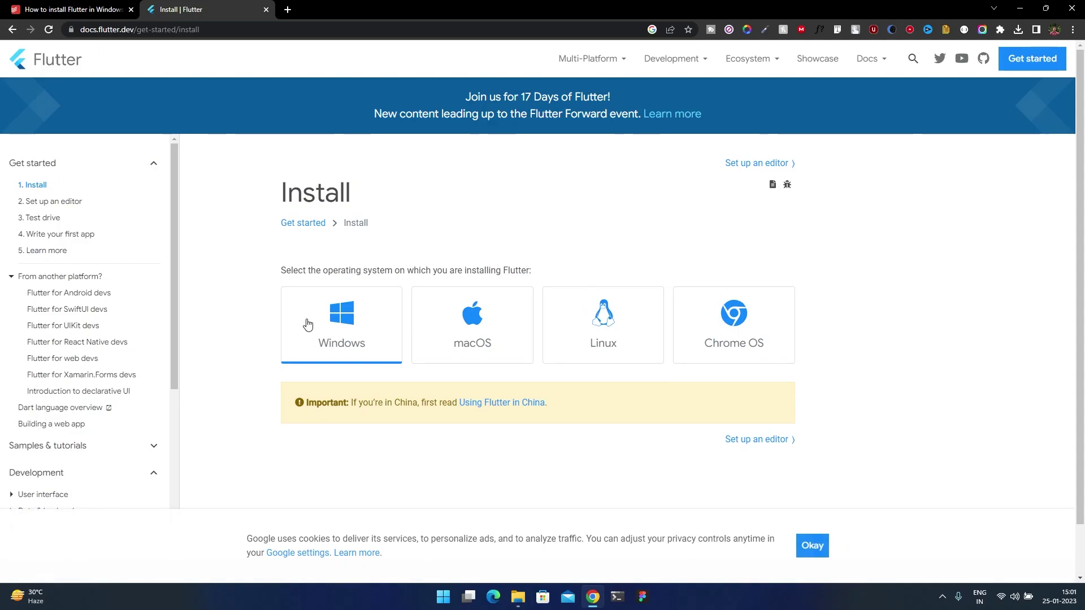
{"action": "left_click", "coordinate": [309, 322]}
{"action": "scroll", "coordinate": [484, 208], "scroll_direction": "down", "scroll_amount": 5}
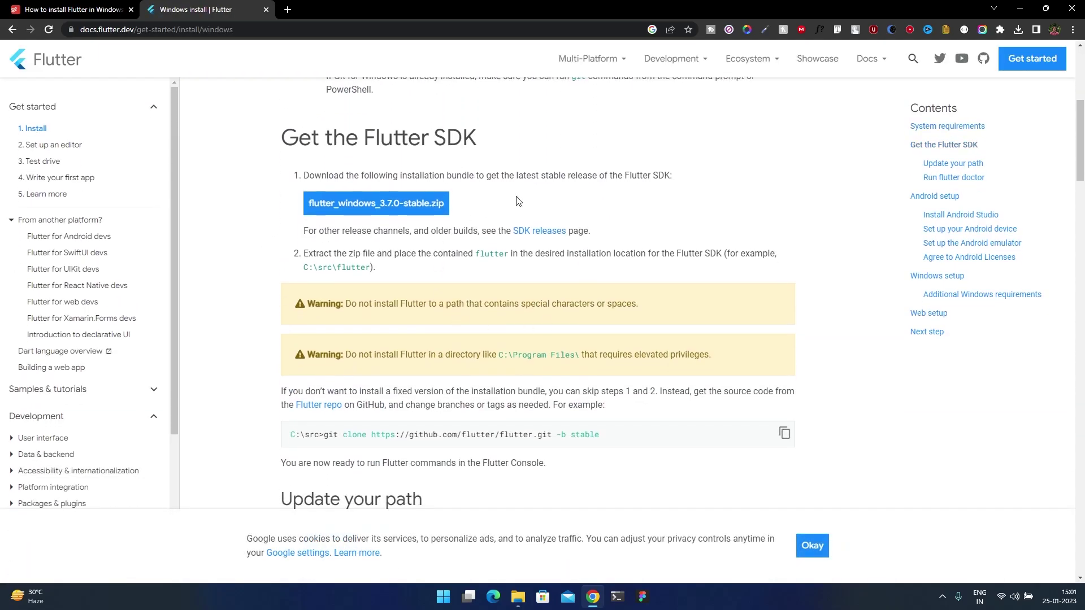
{"action": "scroll", "coordinate": [707, 273], "scroll_direction": "up", "scroll_amount": 1}
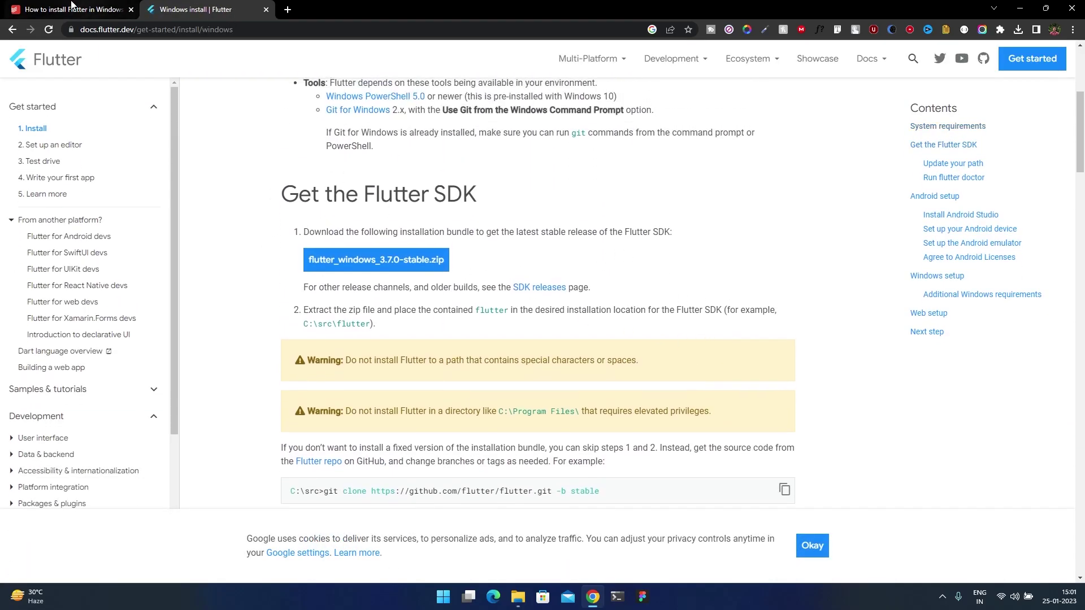
{"action": "scroll", "coordinate": [706, 265], "scroll_direction": "up", "scroll_amount": 5}
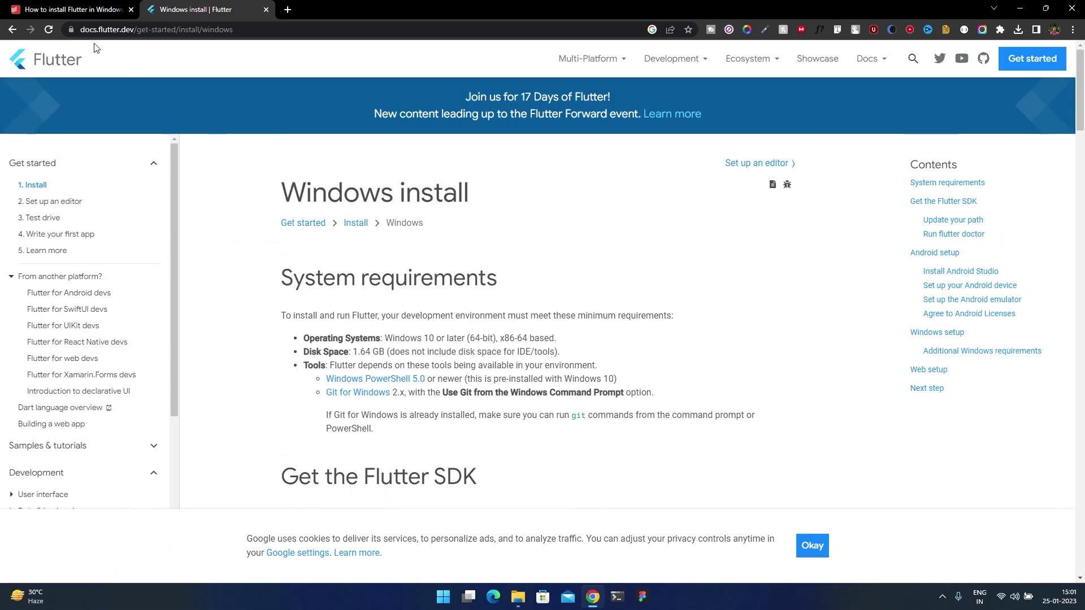
Step: Start downloading the flutter_windows_3.7.0-stable.zip installation bundle from the Windows install guide
{"action": "left_click", "coordinate": [73, 9]}
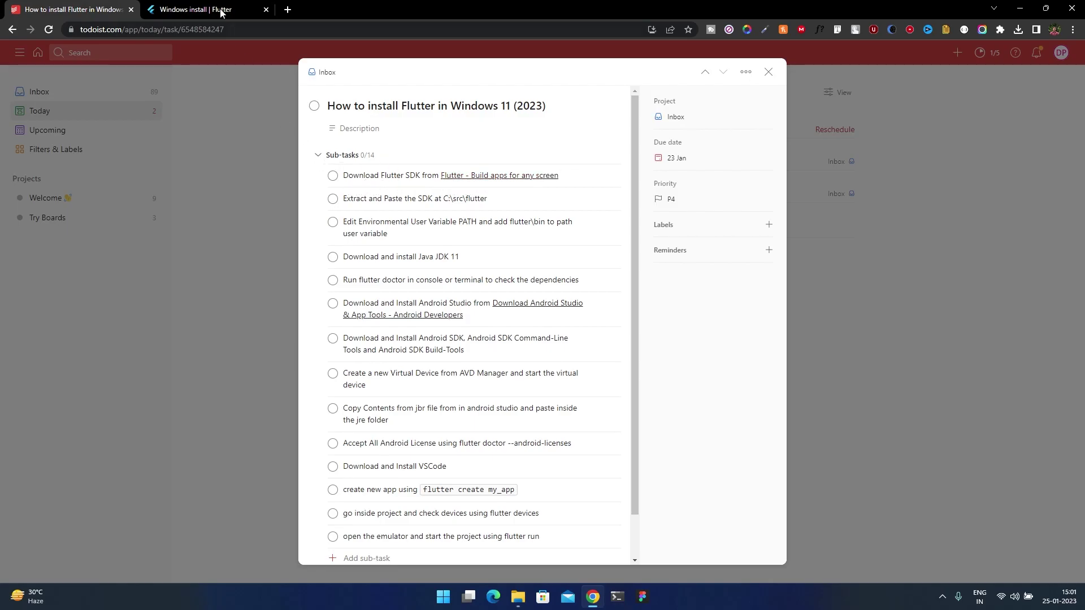
{"action": "left_click", "coordinate": [198, 10]}
{"action": "scroll", "coordinate": [597, 311], "scroll_direction": "down", "scroll_amount": 5}
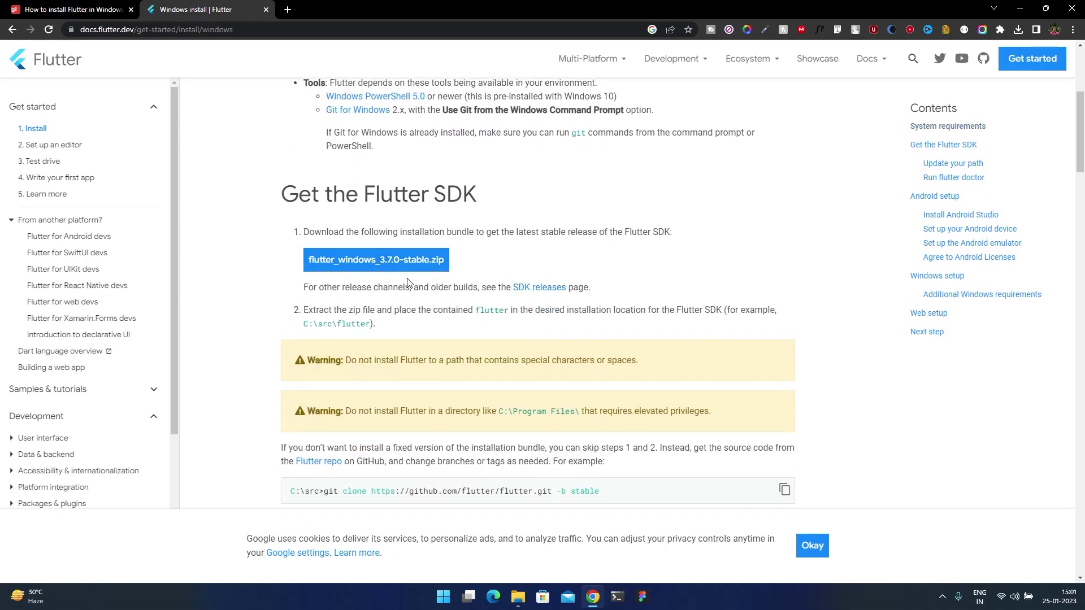
{"action": "left_click", "coordinate": [416, 270]}
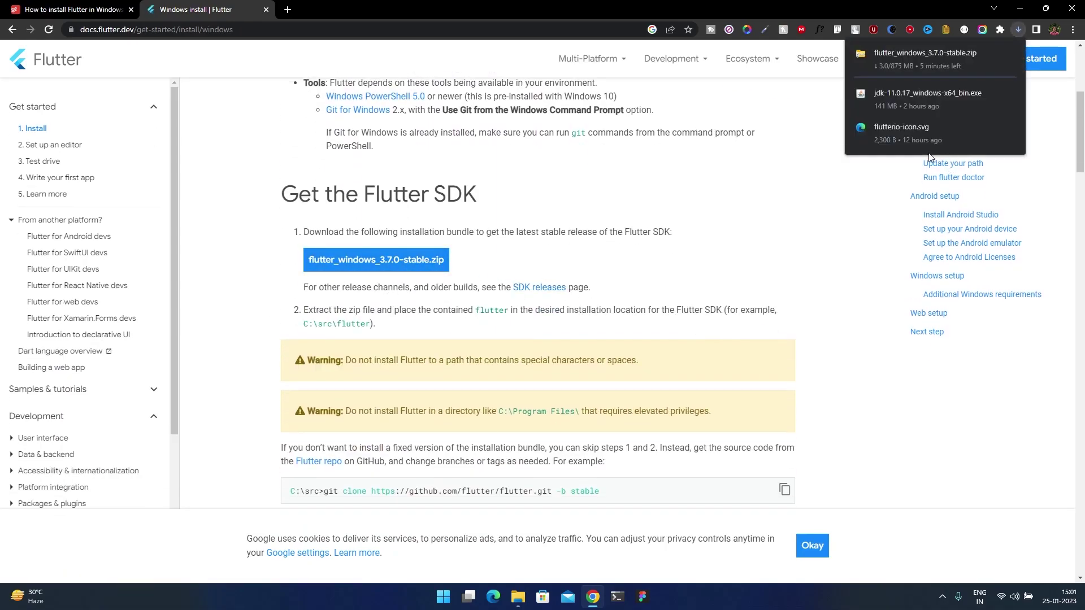
Step: Cancel the running flutter_windows_3.7.0-stable.zip download and close the list of recent downloads
{"action": "left_click", "coordinate": [989, 50]}
{"action": "left_click", "coordinate": [1019, 28]}
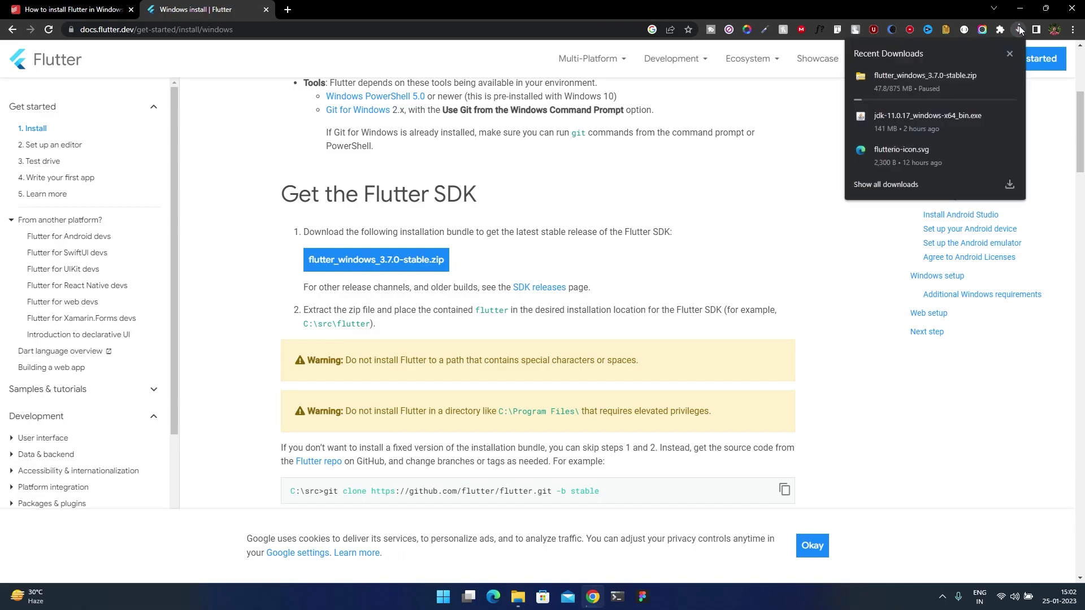
{"action": "left_click", "coordinate": [1009, 75]}
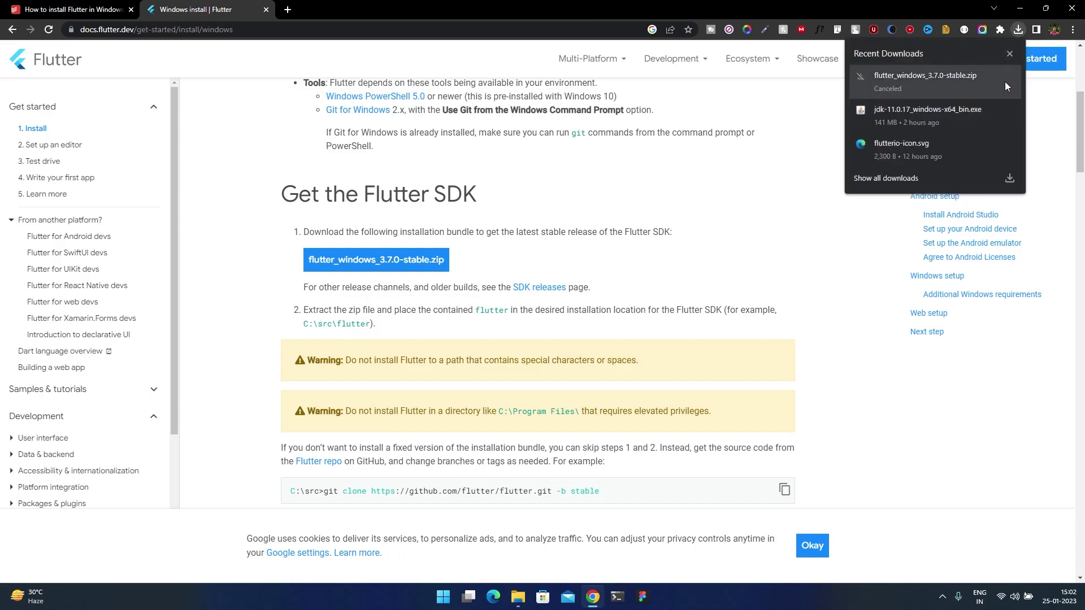
{"action": "left_click", "coordinate": [1009, 53]}
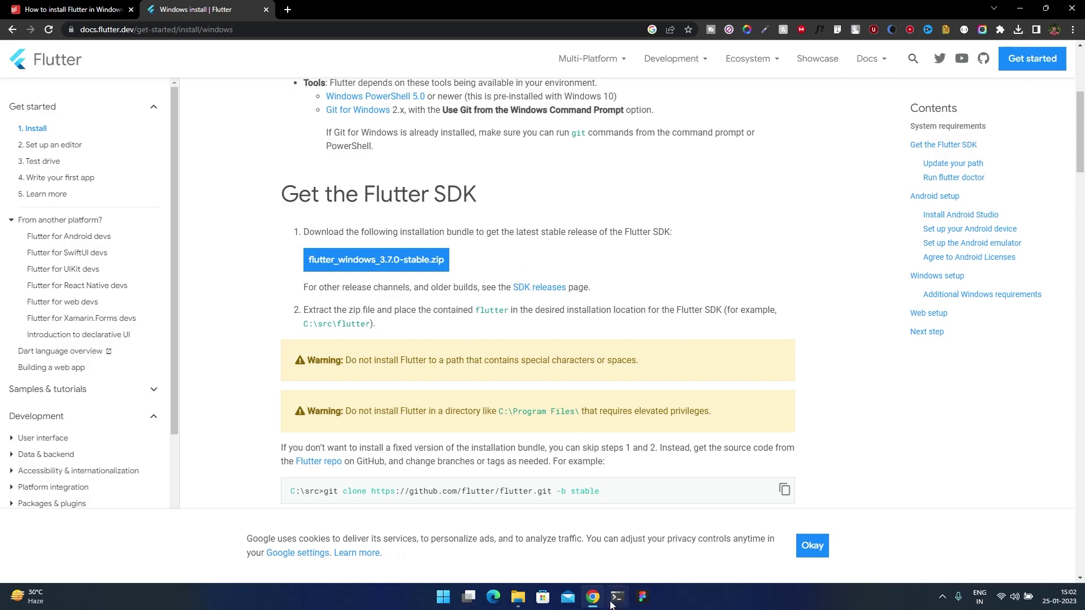
Step: Switch to File Explorer and extract flutter_windows_3.3.10-stable.zip in Downloads into a folder named flutter_windows_3.3.10-stable
{"action": "left_click", "coordinate": [518, 597]}
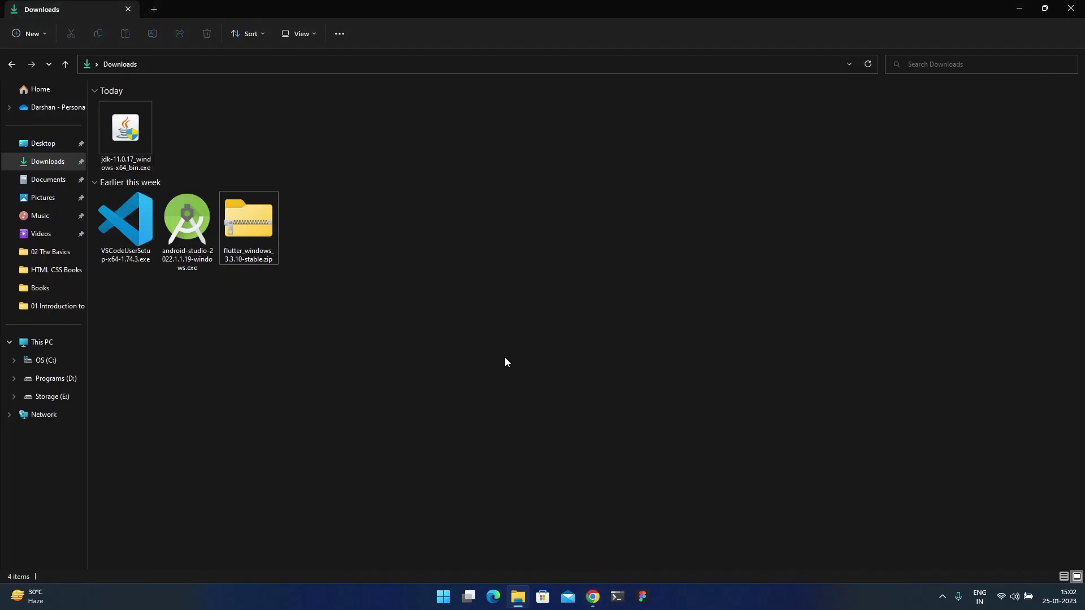
{"action": "right_click", "coordinate": [241, 214]}
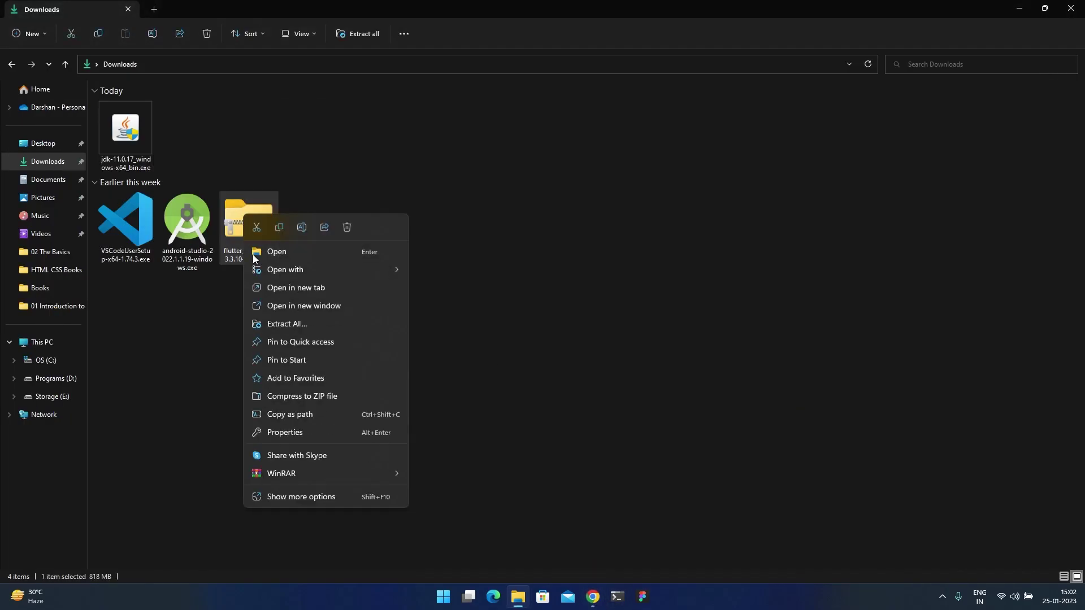
{"action": "left_click", "coordinate": [394, 417]}
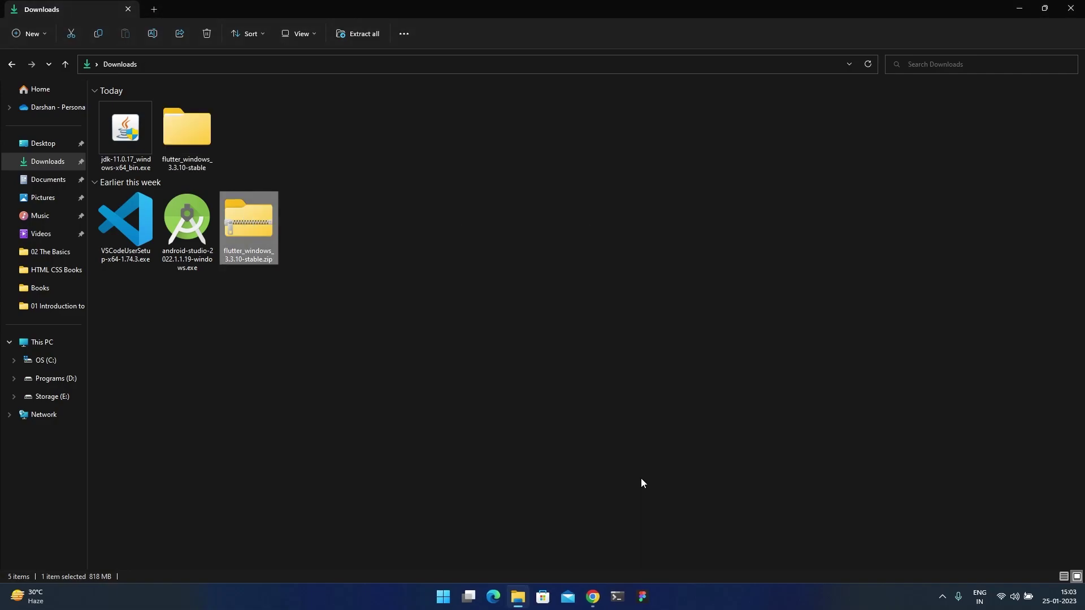
Step: Switch to the Todoist checklist in Chrome and mark the "Download Flutter SDK" sub-task as completed
{"action": "left_click", "coordinate": [592, 596]}
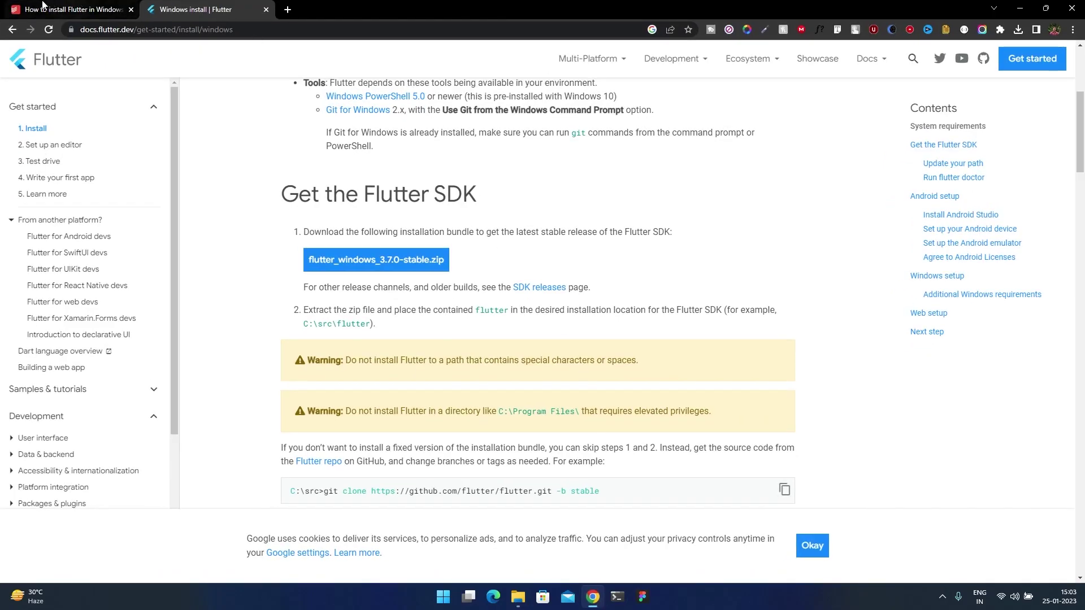
{"action": "left_click", "coordinate": [72, 9]}
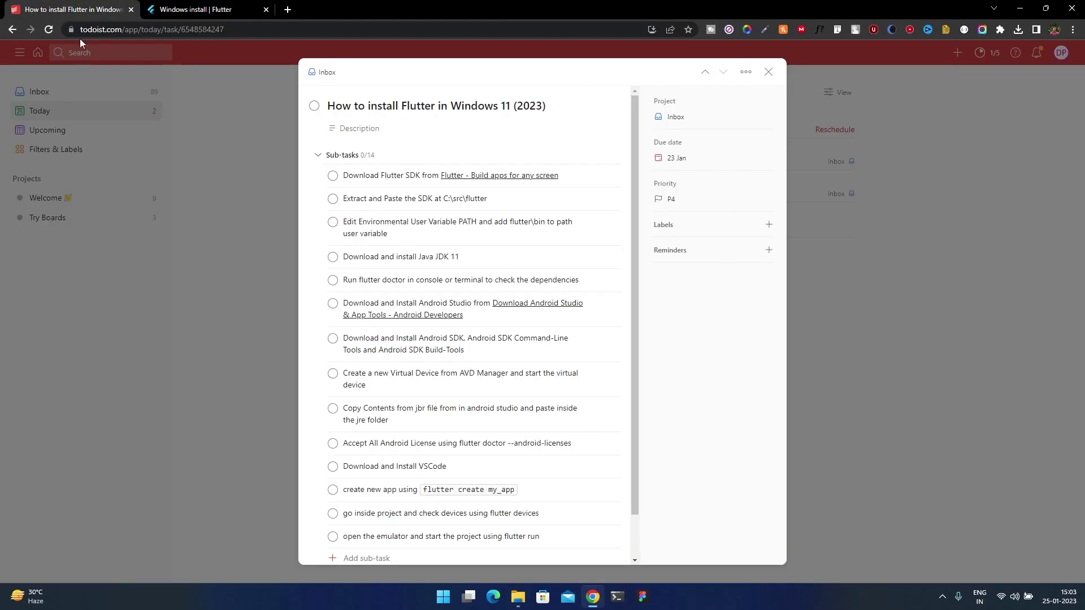
{"action": "left_click", "coordinate": [333, 176]}
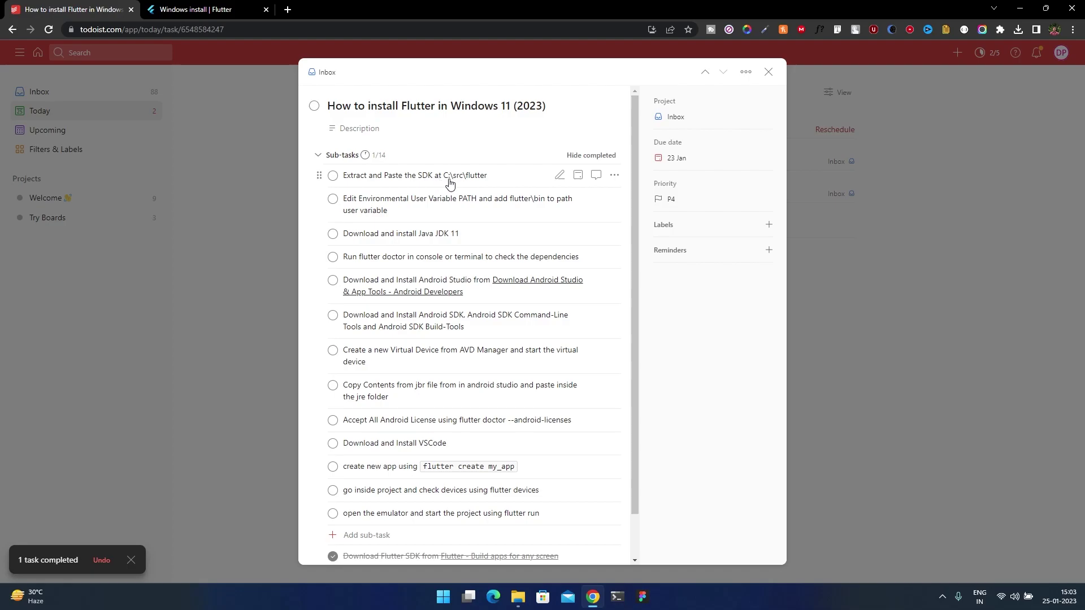
Step: Switch back to File Explorer and copy the flutter folder inside the extracted flutter_windows_3.3.10-stable folder
{"action": "left_click", "coordinate": [591, 603]}
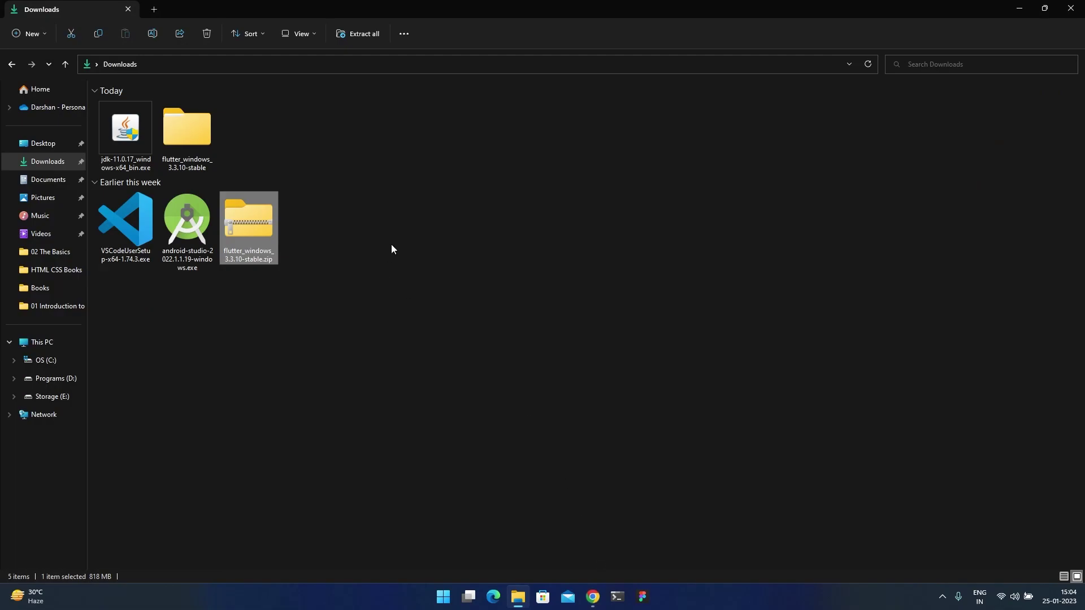
{"action": "double_click", "coordinate": [202, 138]}
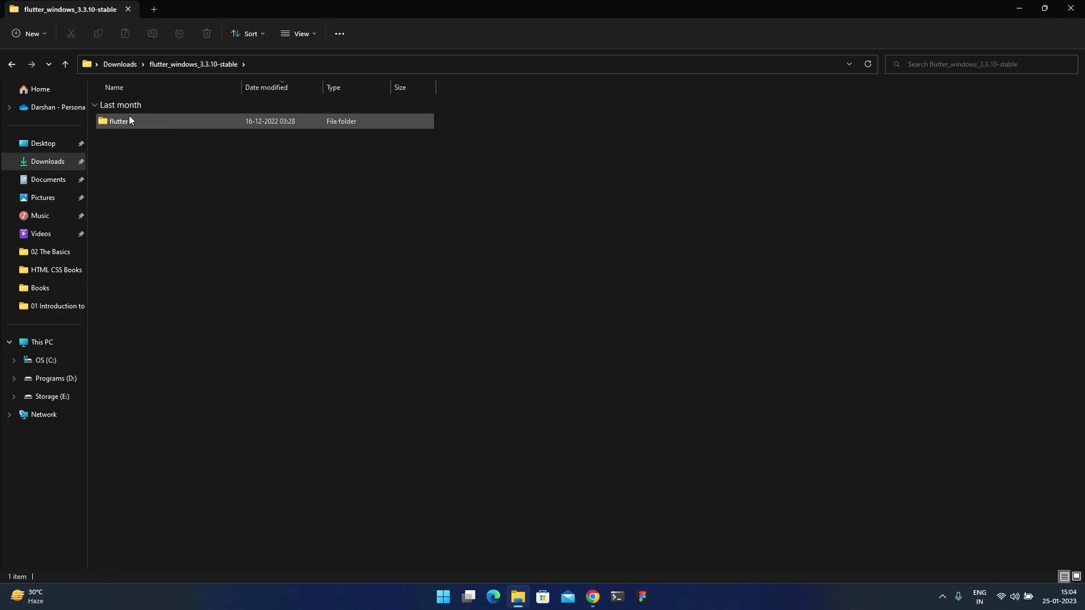
{"action": "double_click", "coordinate": [134, 119]}
{"action": "key", "text": "alt+Left"}
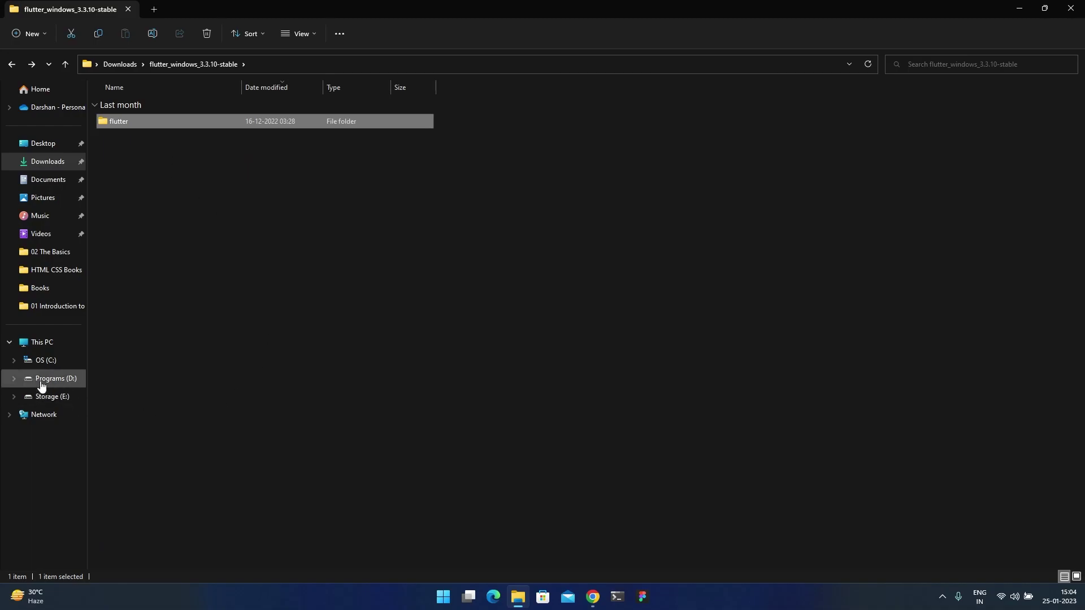
{"action": "right_click", "coordinate": [168, 119]}
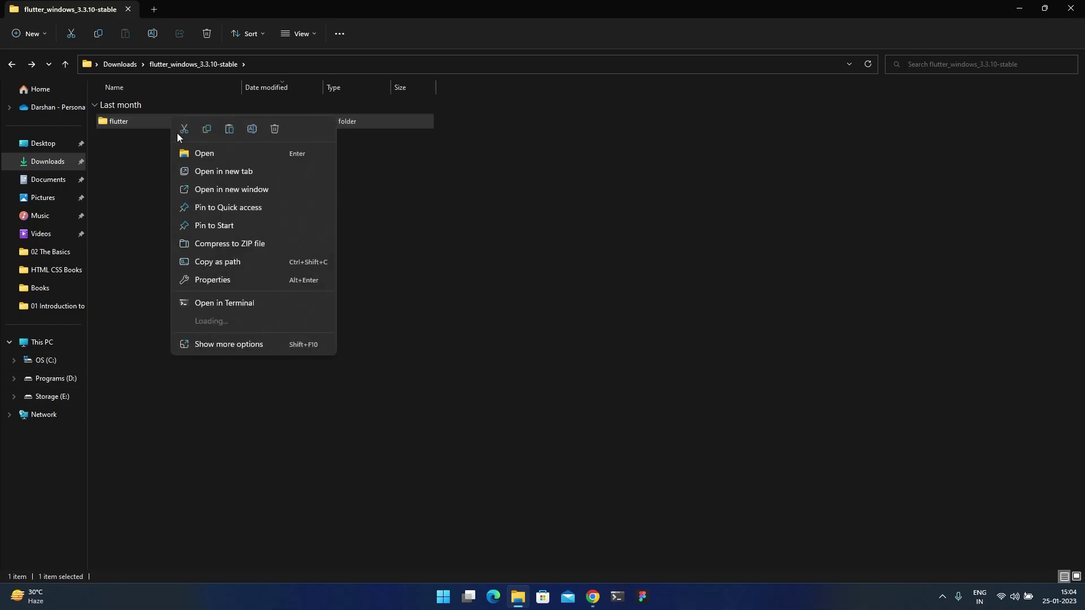
{"action": "left_click", "coordinate": [207, 135]}
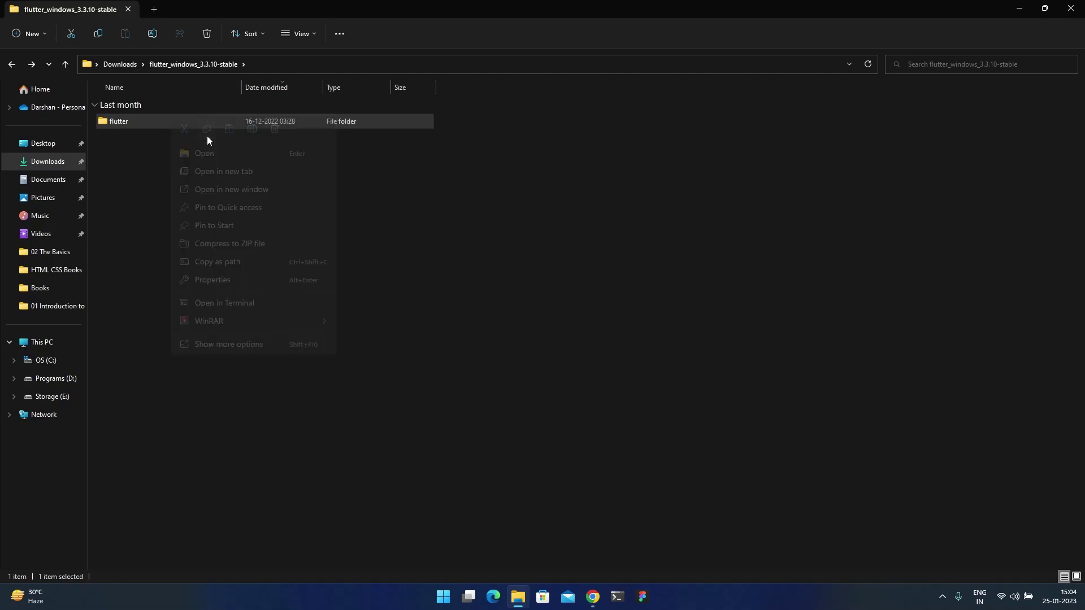
Step: Create a folder named src on the C: drive and paste the copied flutter folder into it
{"action": "left_click", "coordinate": [55, 363]}
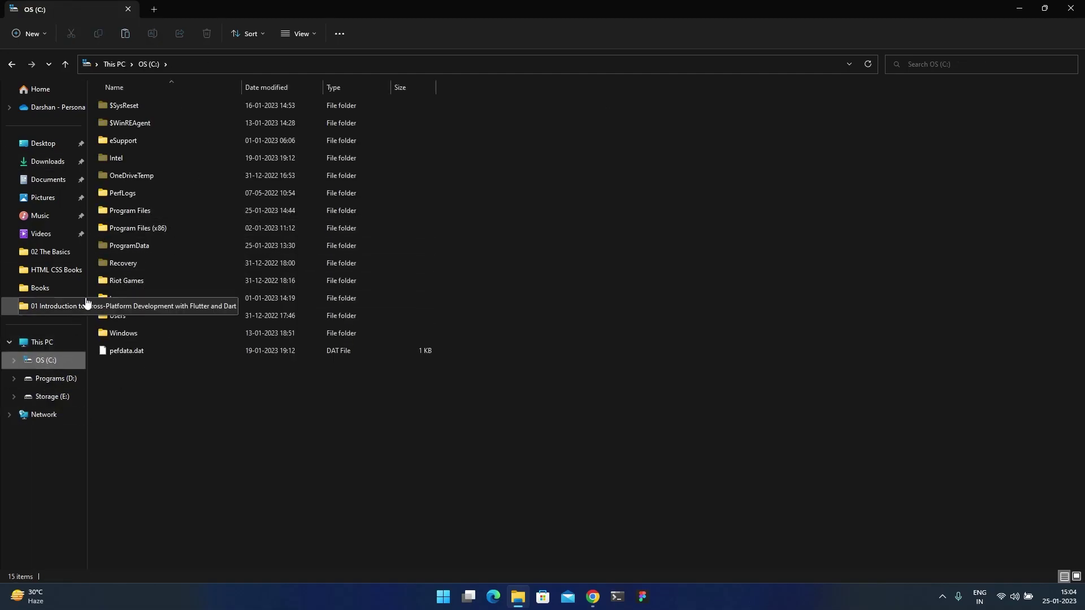
{"action": "key", "text": "ctrl+shift+n"}
{"action": "type", "text": "src"}
{"action": "key", "text": "Return"}
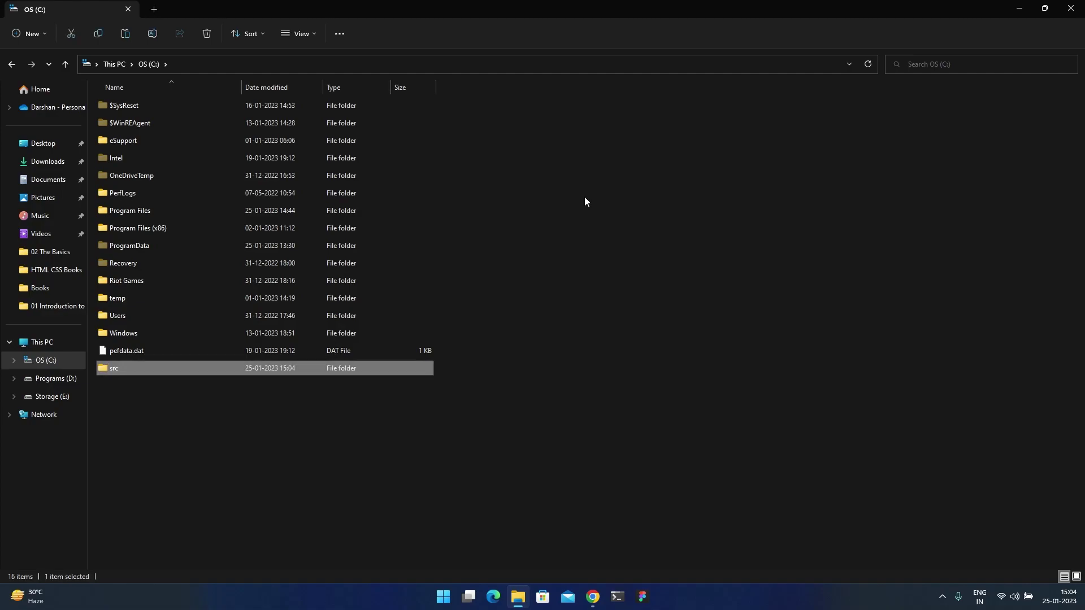
{"action": "key", "text": "Return"}
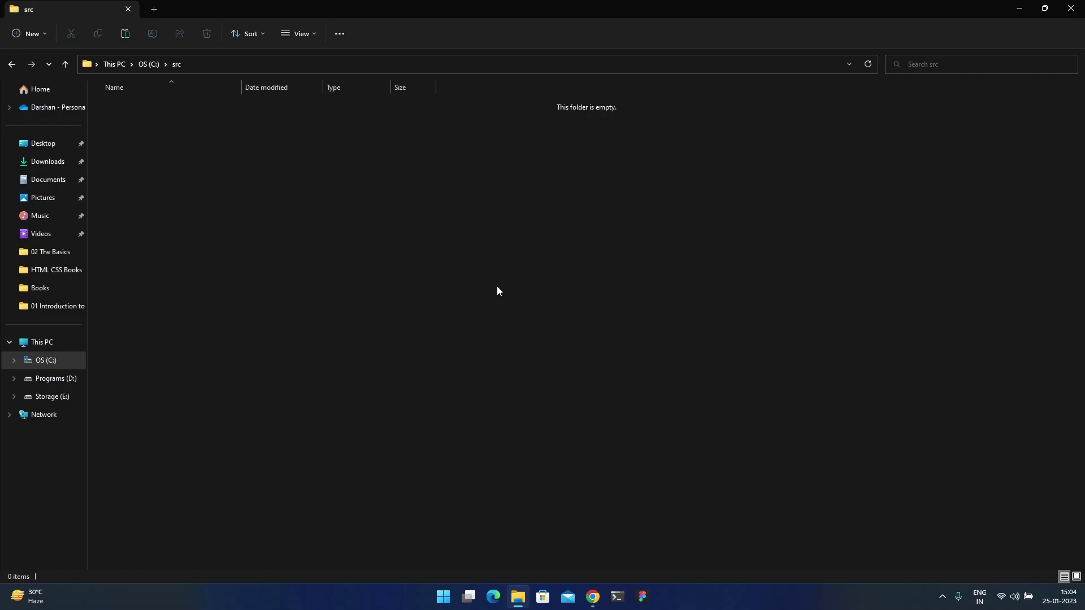
{"action": "key", "text": "ctrl+v"}
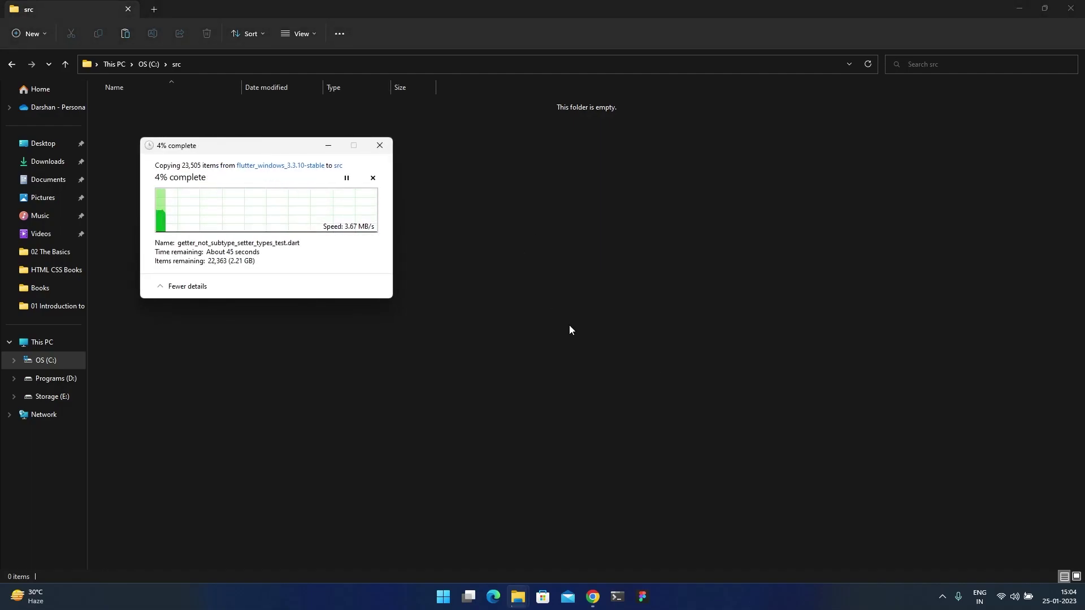
Step: Switch to Todoist in Chrome and mark the "Extract and Paste the SDK at C:\src\flutter" sub-task as completed
{"action": "left_click", "coordinate": [592, 597]}
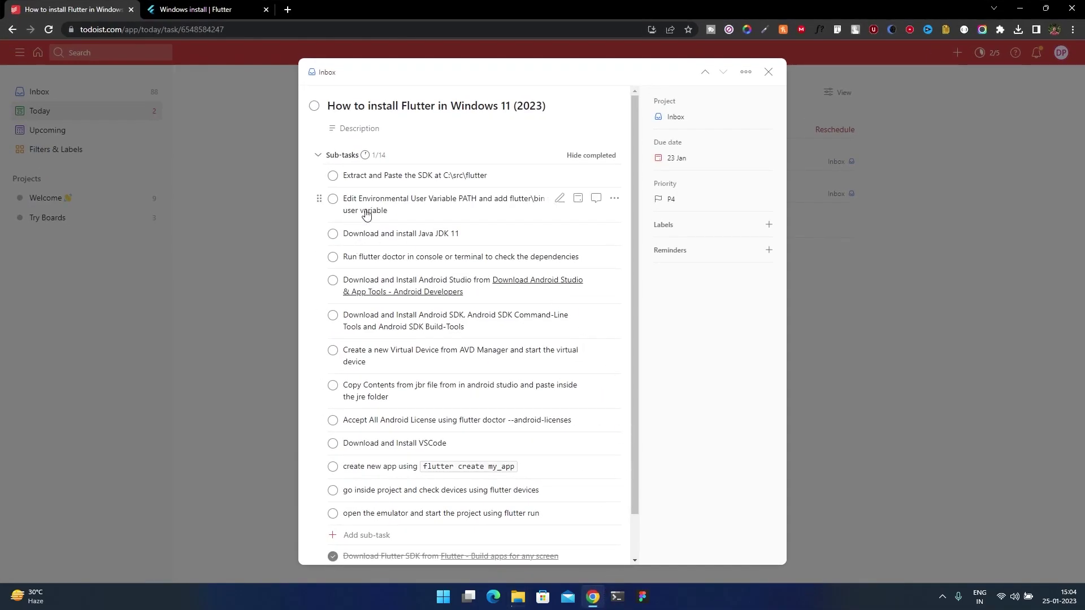
{"action": "left_click", "coordinate": [333, 176]}
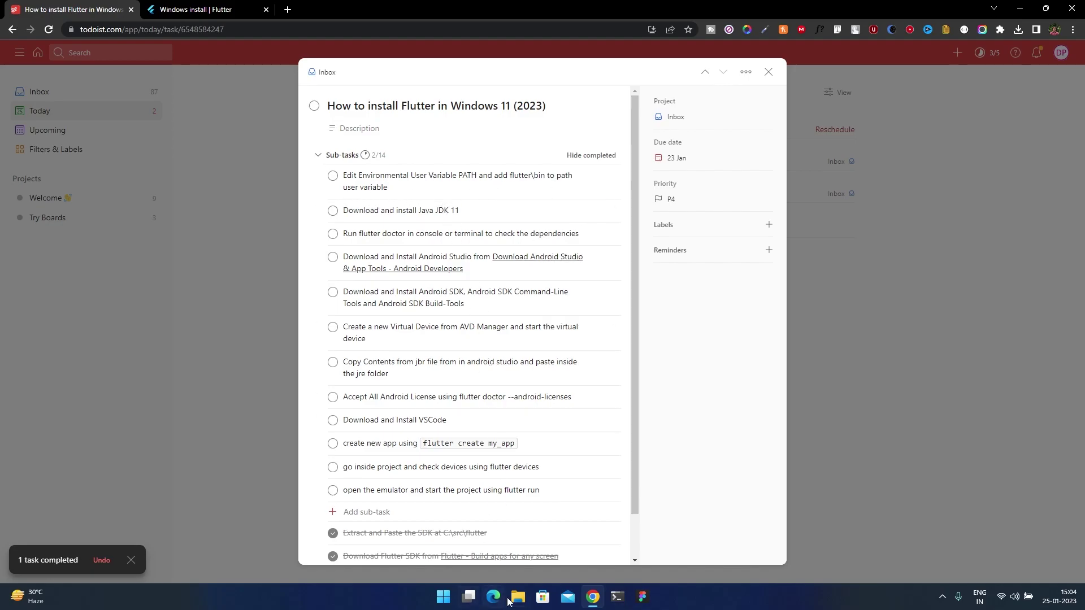
Step: Search Windows for "edit environment variables for your account" and open the Environment Variables dialog
{"action": "left_click", "coordinate": [440, 598]}
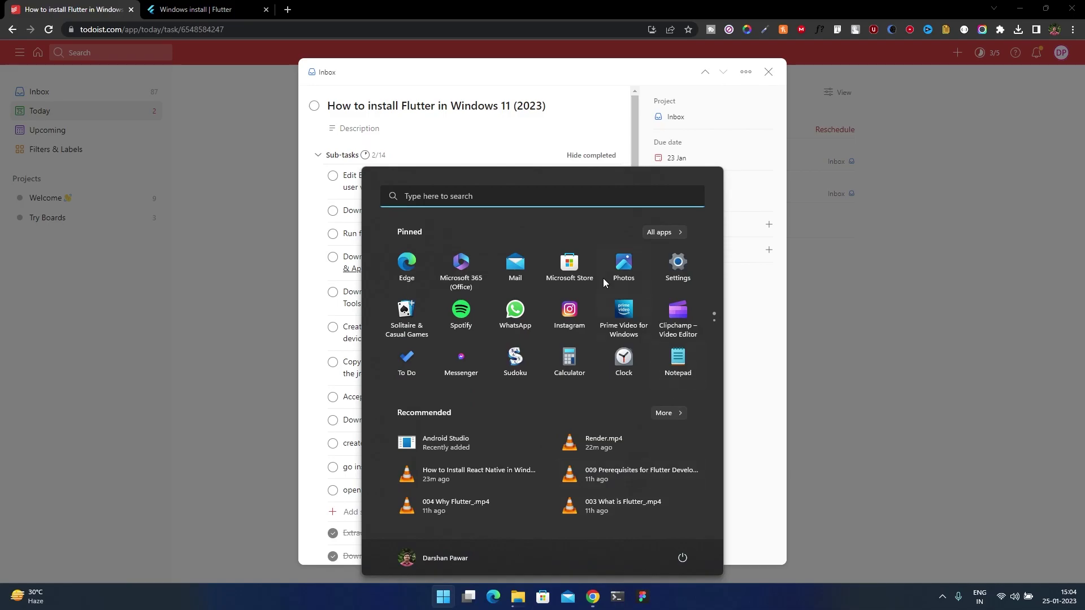
{"action": "left_click", "coordinate": [497, 203]}
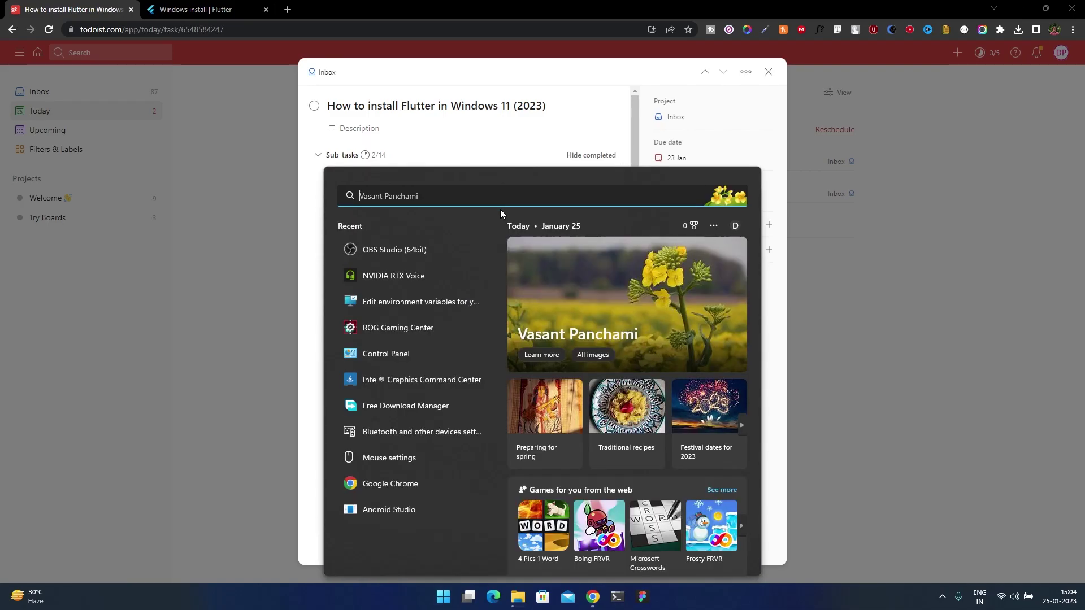
{"action": "type", "text": "edit environment variables for your account"}
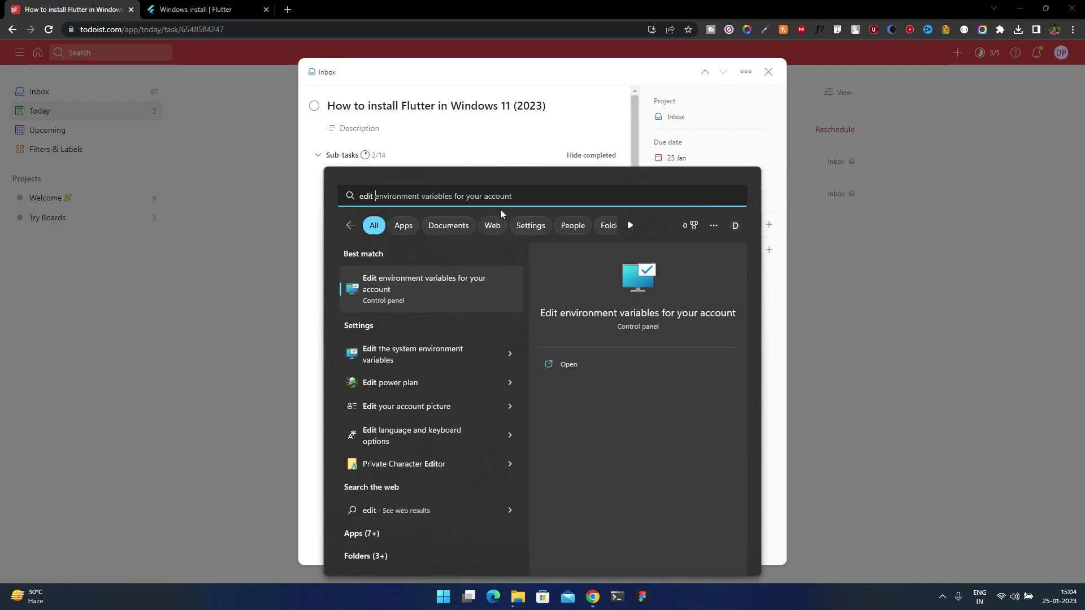
{"action": "key", "text": "Return"}
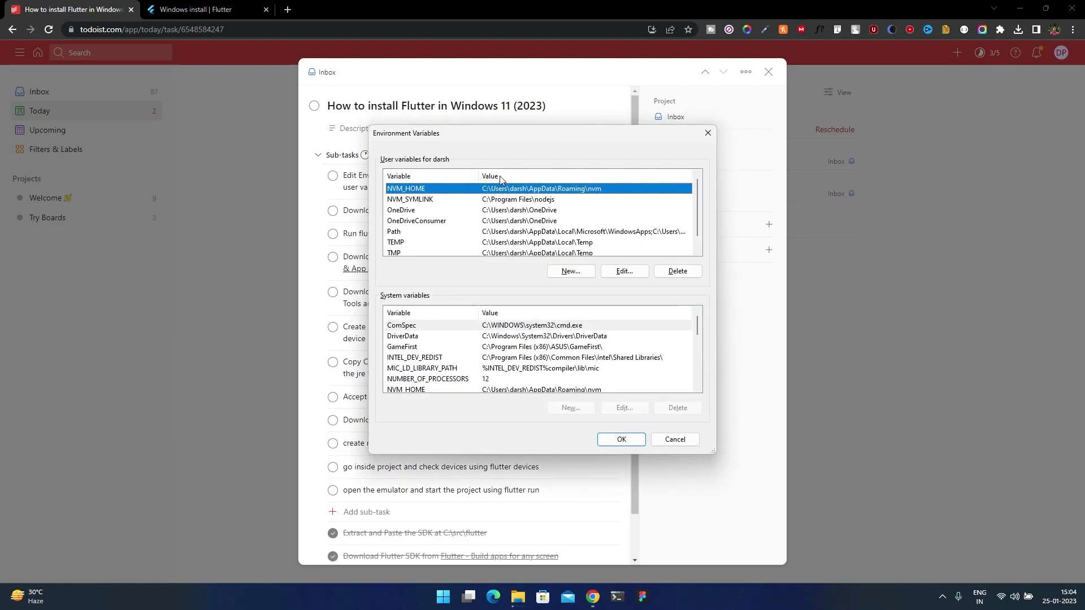
Step: Open the user Path variable for editing, check the SDK copy progress, and clear the desktop around the dialogs
{"action": "double_click", "coordinate": [399, 231]}
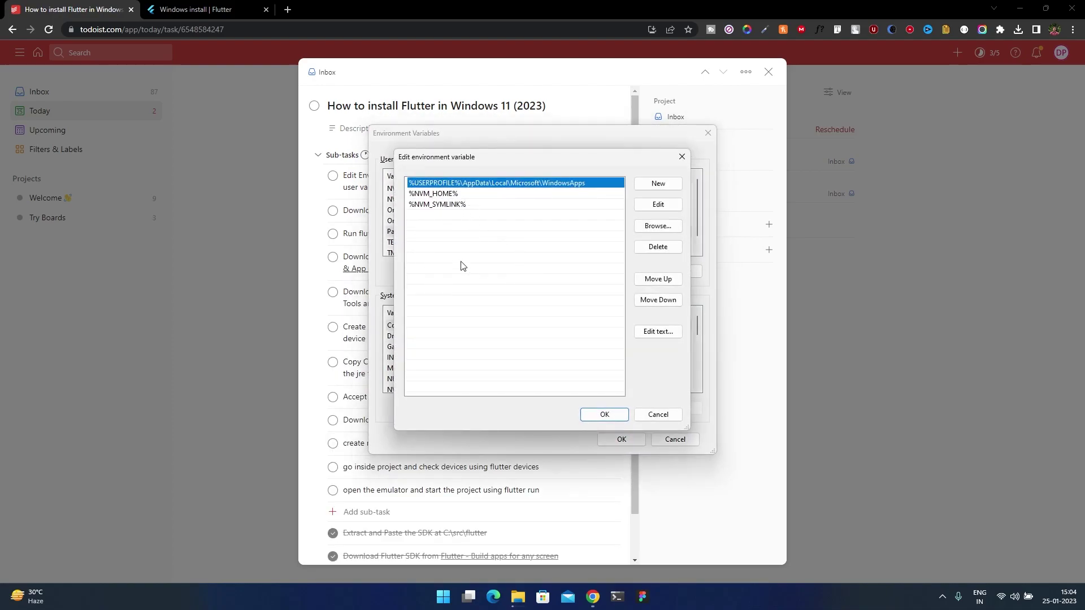
{"action": "mouse_move", "coordinate": [518, 596]}
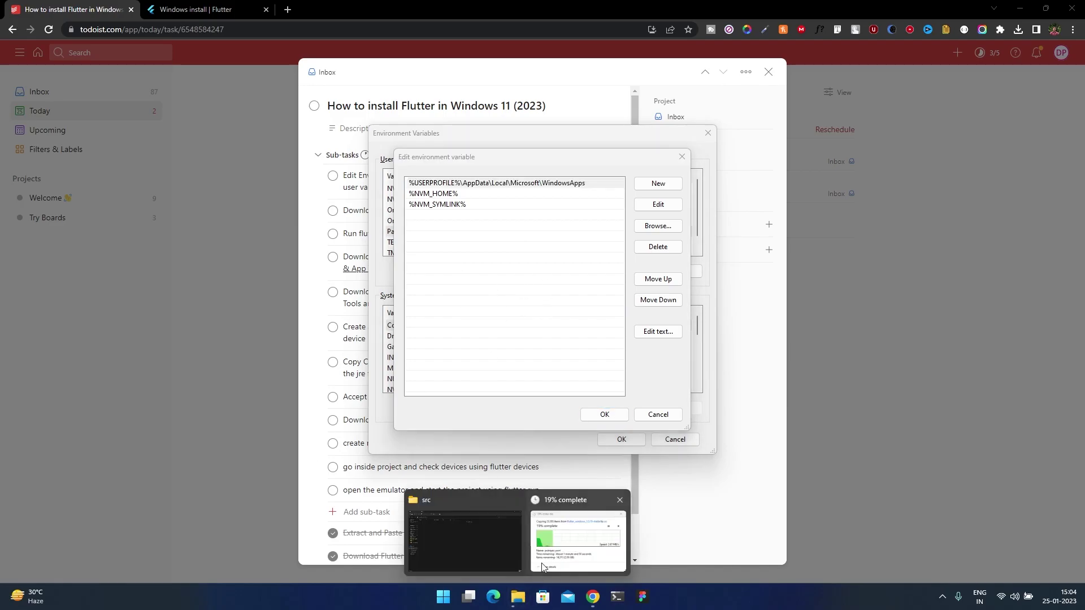
{"action": "left_click", "coordinate": [562, 525]}
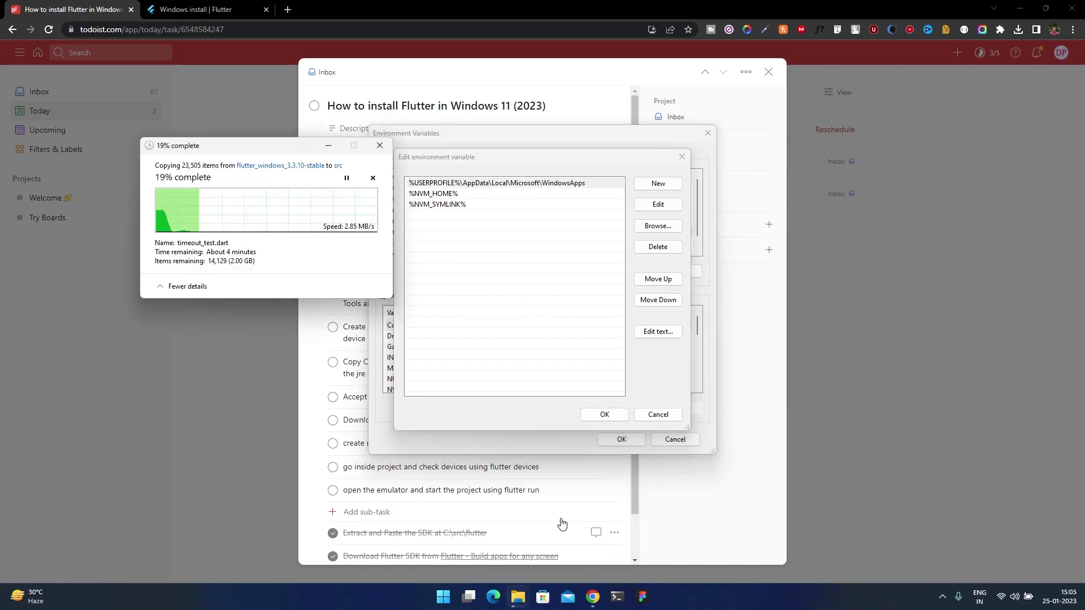
{"action": "left_click", "coordinate": [1020, 7]}
{"action": "left_click", "coordinate": [1009, 8]}
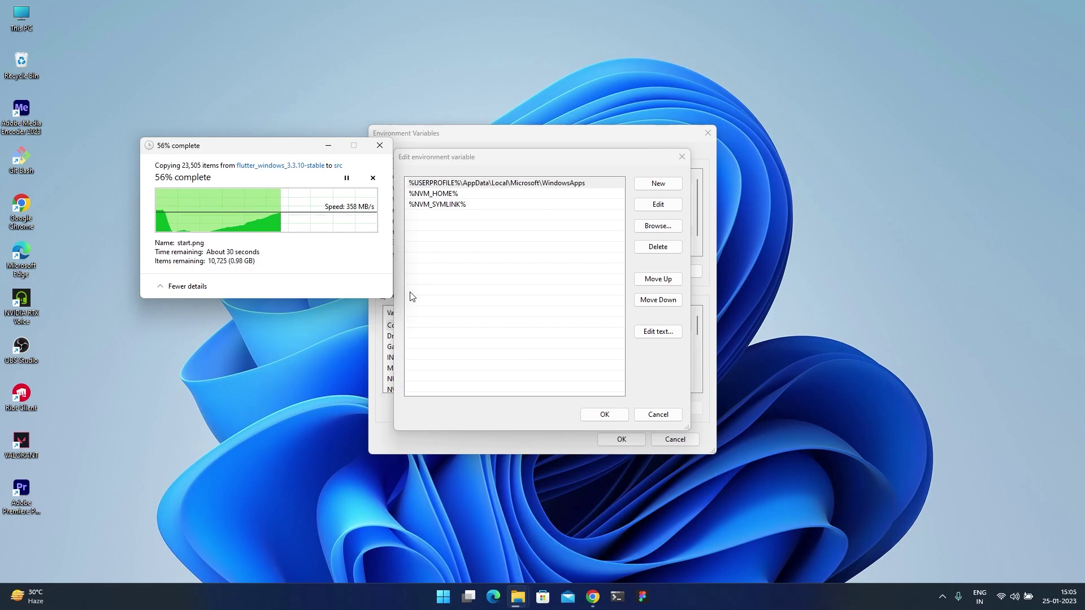
{"action": "left_click_drag", "start_coordinate": [254, 145], "coordinate": [187, 132]}
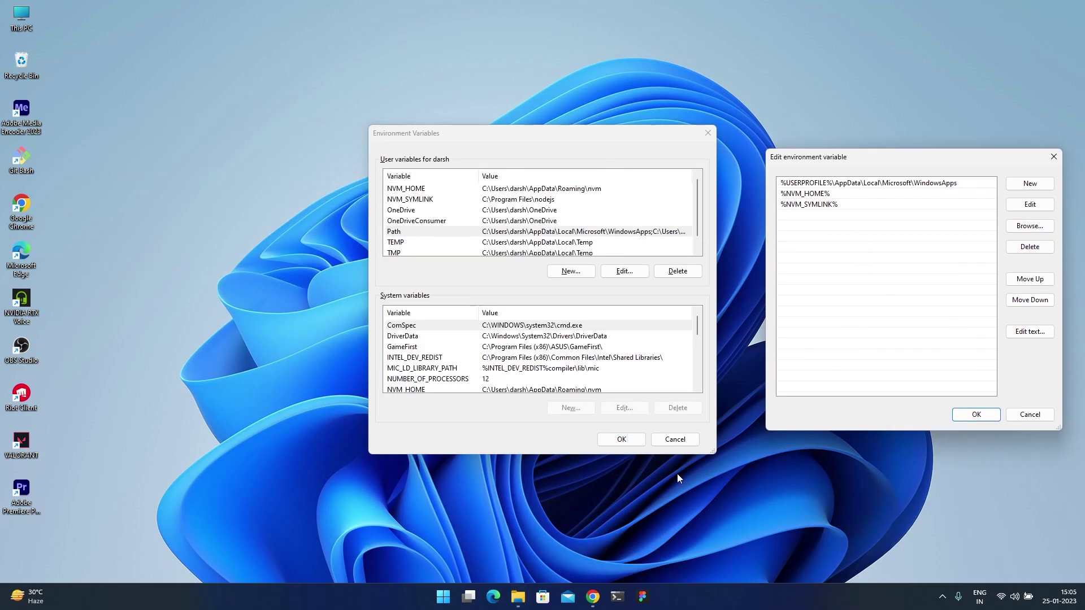
Step: Switch to File Explorer, open the bin folder inside C:\src\flutter and copy its full path
{"action": "left_click", "coordinate": [518, 597]}
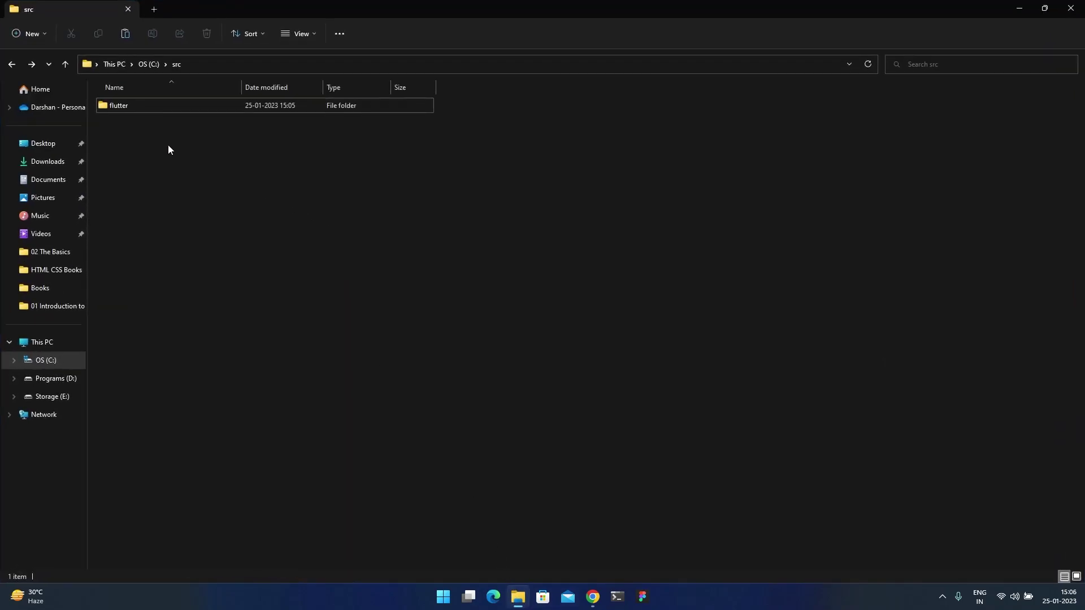
{"action": "double_click", "coordinate": [138, 105]}
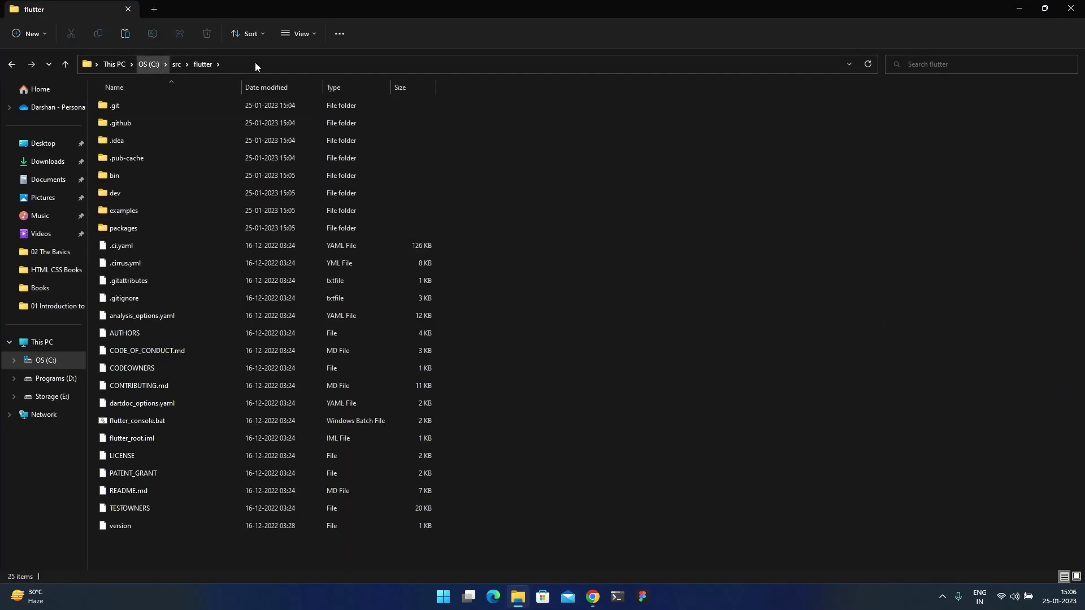
{"action": "double_click", "coordinate": [127, 175]}
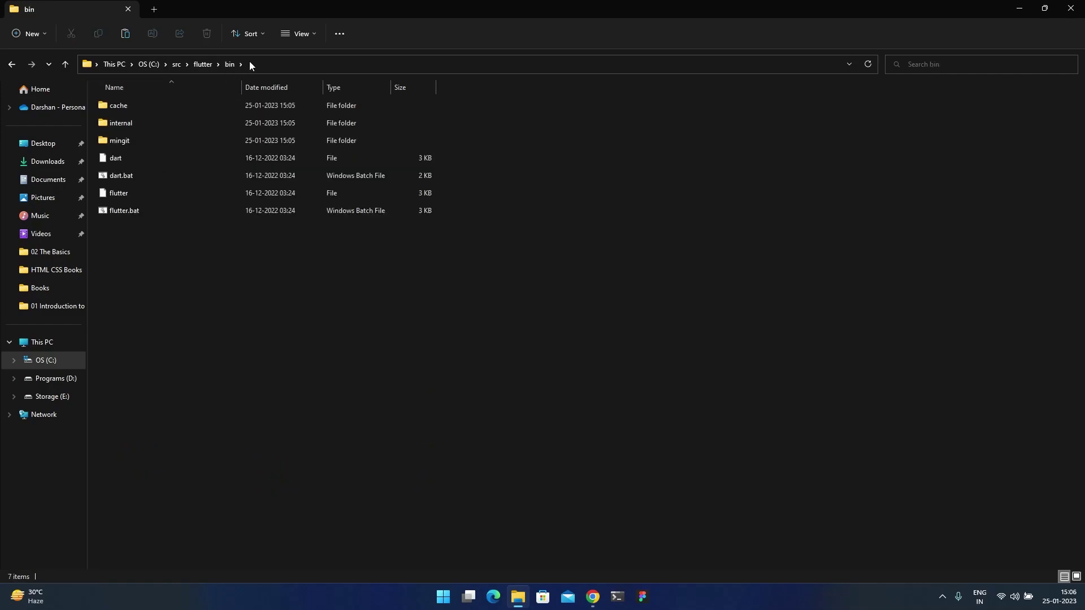
{"action": "left_click", "coordinate": [276, 69]}
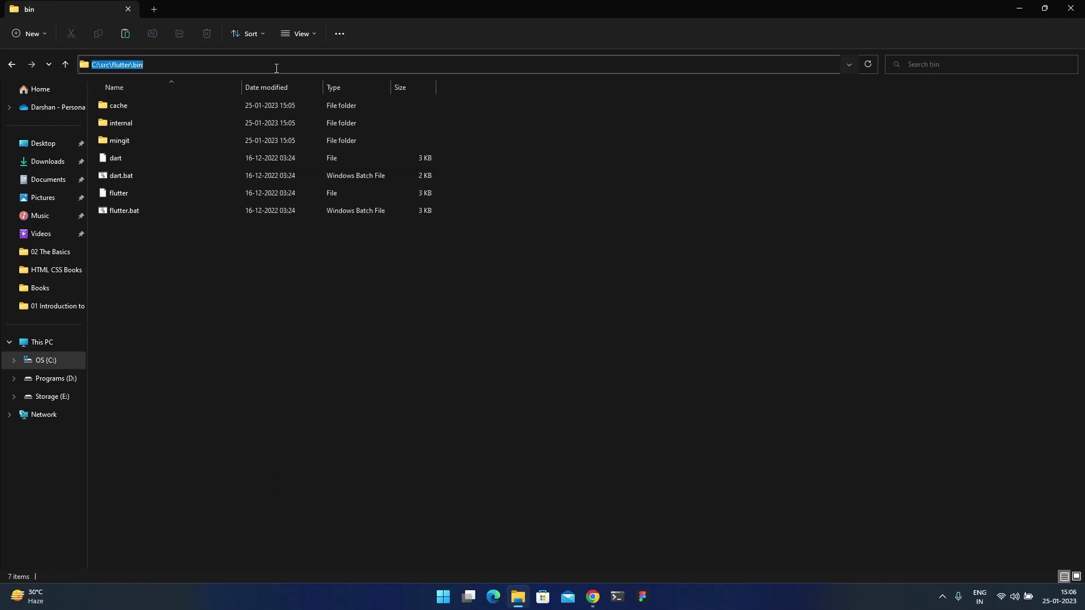
Step: Add C:\src\flutter\bin as a new entry in the user Path variable and save the environment variables
{"action": "left_click", "coordinate": [1018, 9]}
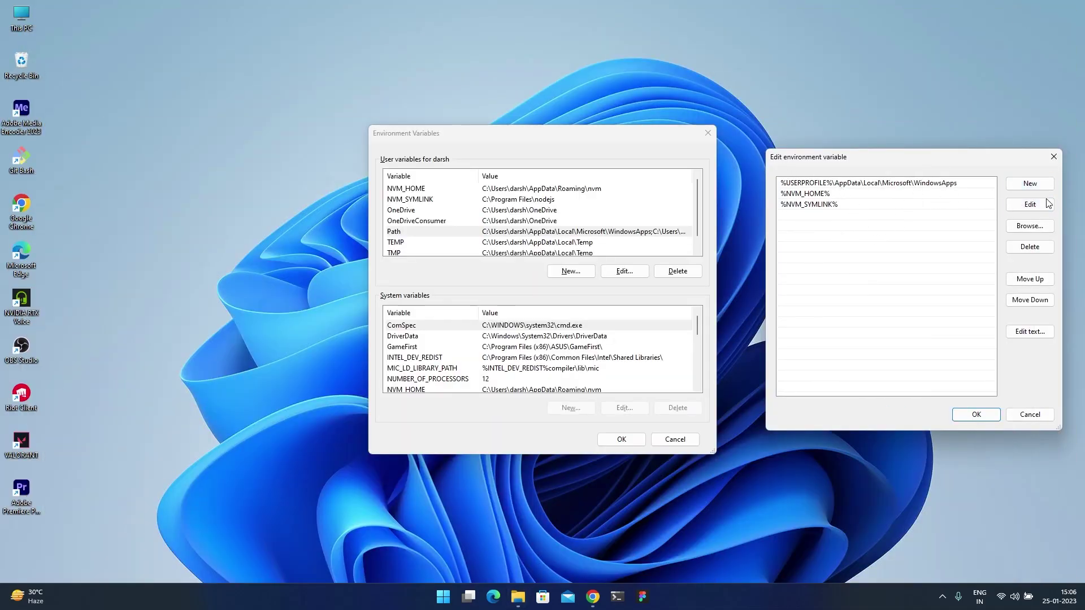
{"action": "left_click", "coordinate": [1030, 183]}
{"action": "key", "text": "ctrl+v"}
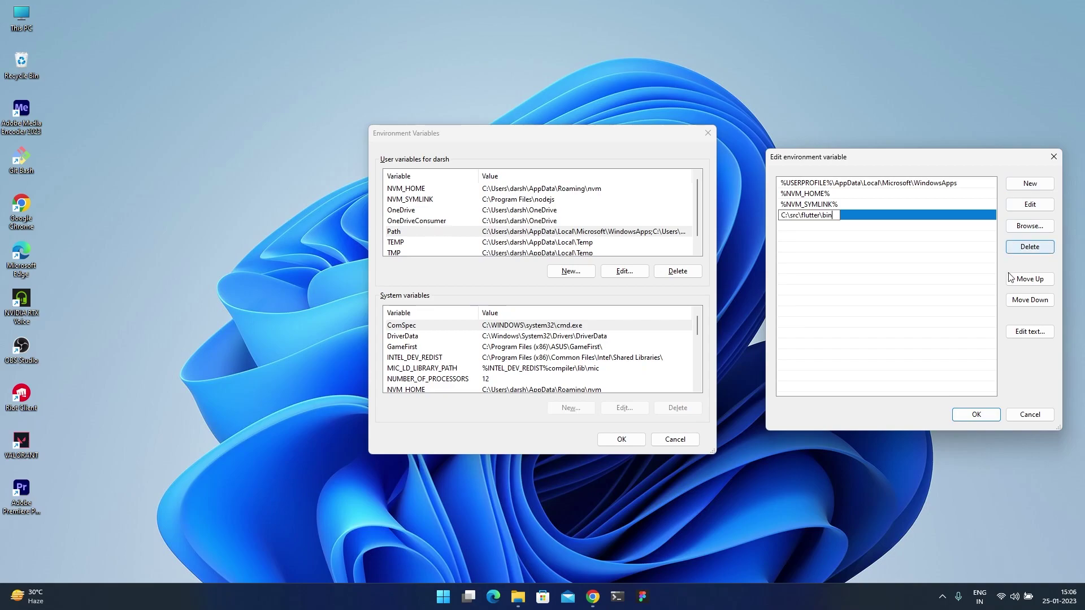
{"action": "left_click", "coordinate": [927, 320]}
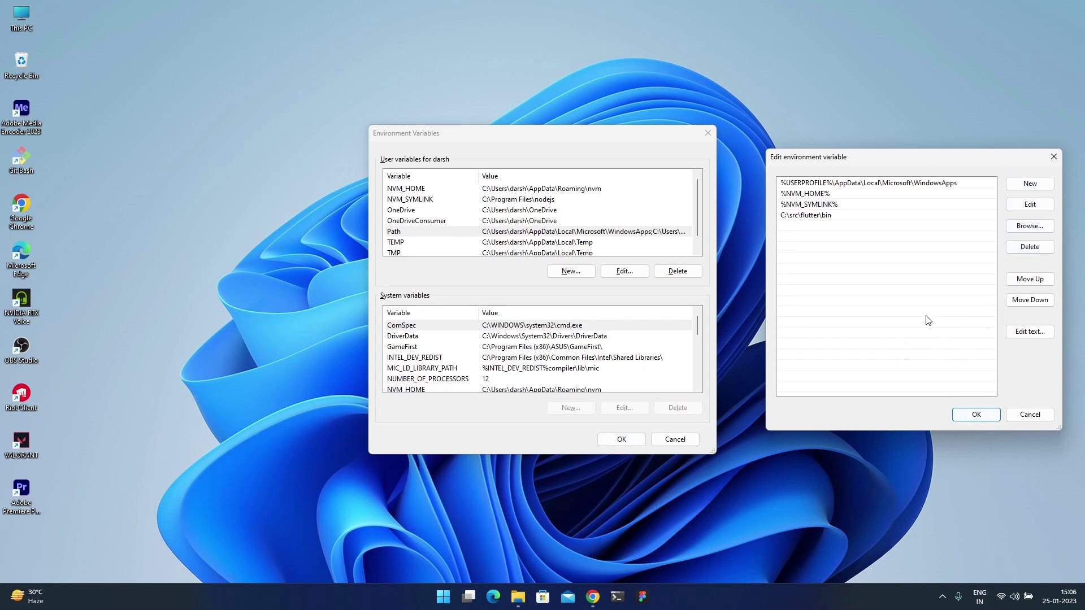
{"action": "left_click", "coordinate": [970, 414]}
{"action": "left_click", "coordinate": [622, 440]}
Step: Switch to Todoist in Chrome and mark the "Edit Environmental User Variable PATH" sub-task as completed
{"action": "right_click", "coordinate": [423, 251]}
{"action": "left_click", "coordinate": [452, 302]}
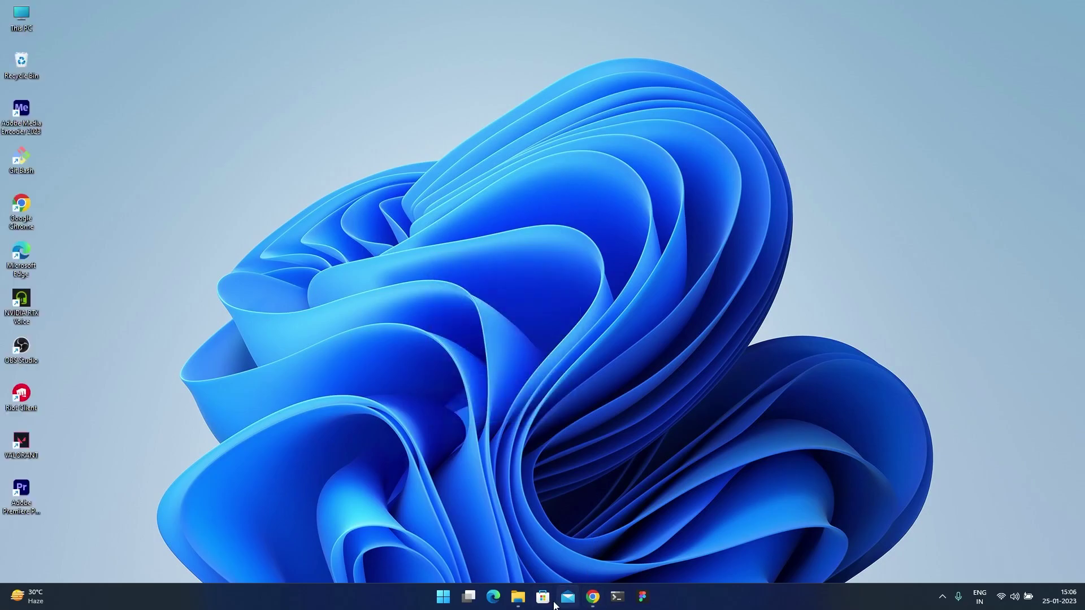
{"action": "left_click", "coordinate": [592, 597]}
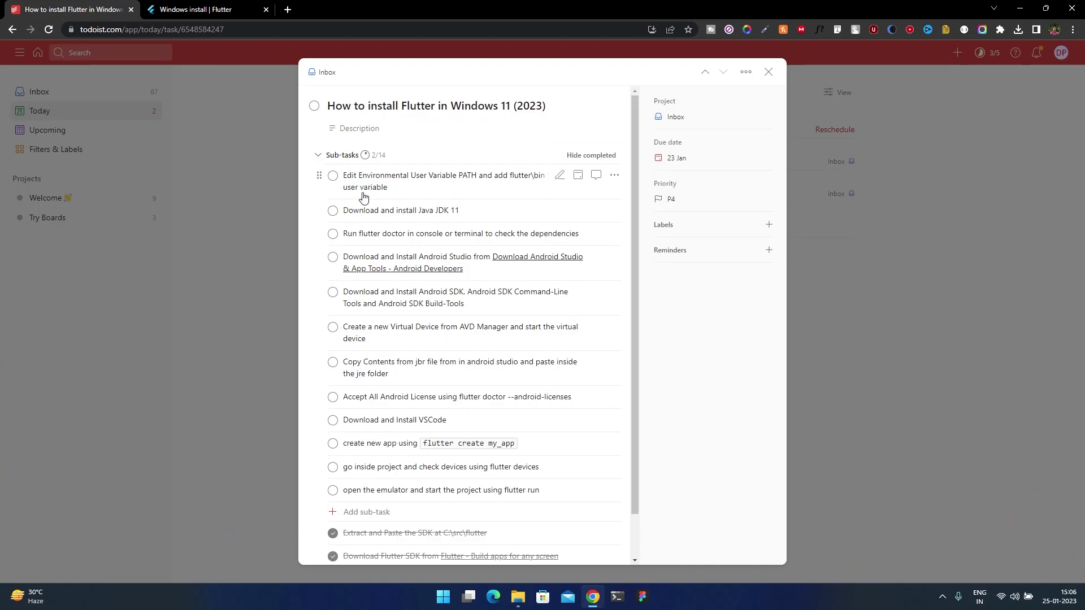
{"action": "left_click", "coordinate": [333, 177]}
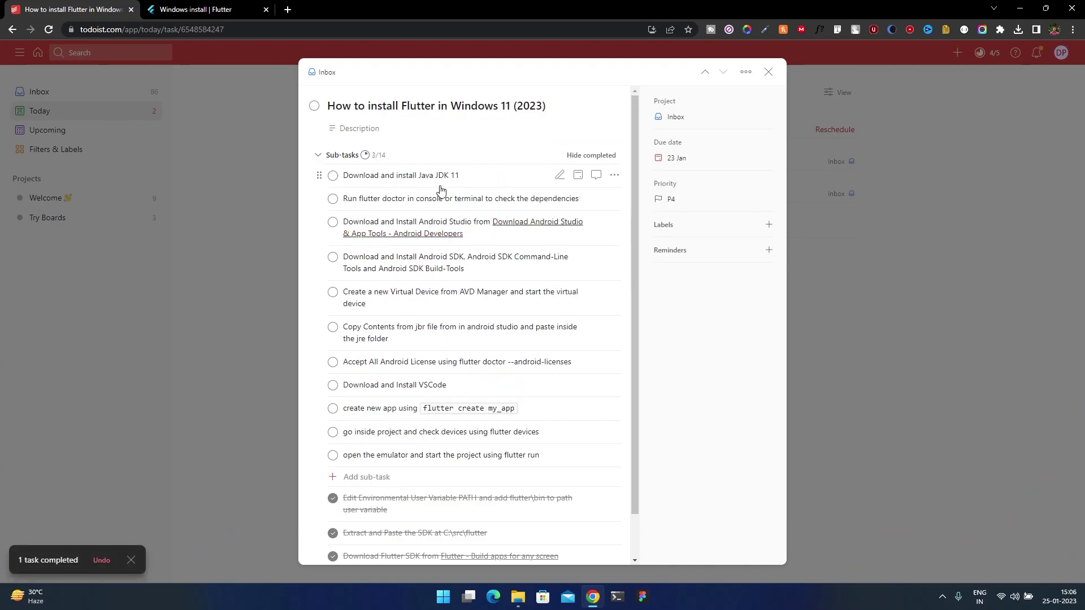
Step: Search Google for "java jdk 11" in a new browser tab and open Oracle's Java SE 11 Archive Downloads page
{"action": "left_click", "coordinate": [286, 9]}
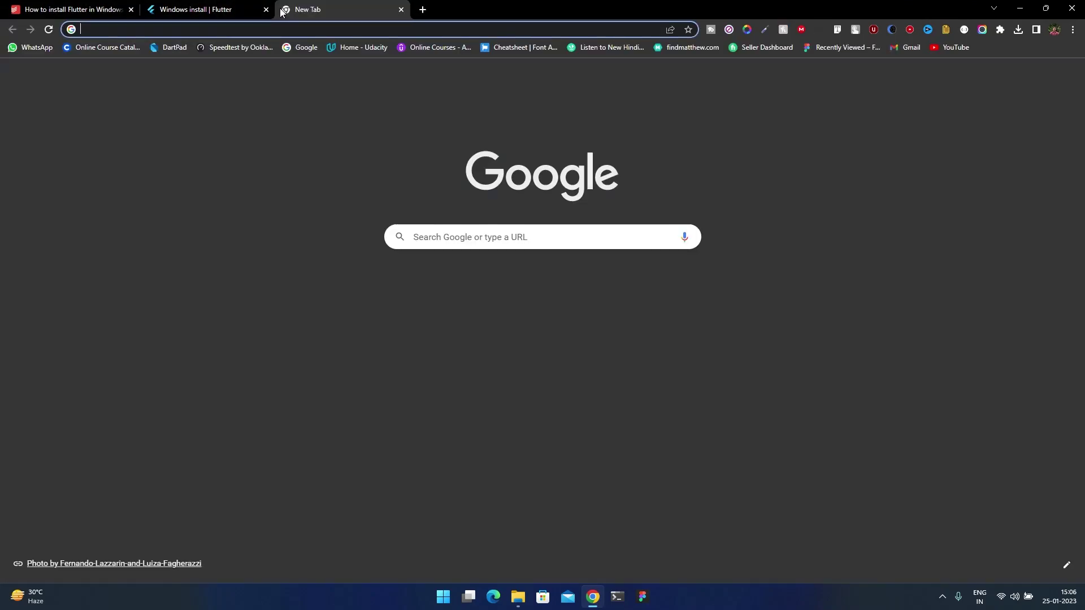
{"action": "type", "text": "java "}
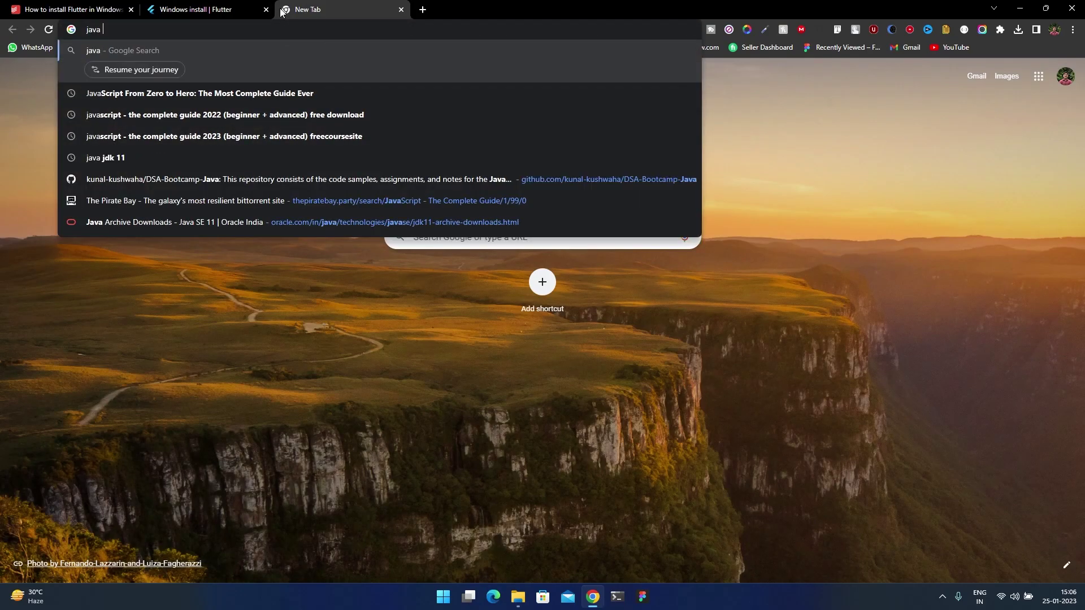
{"action": "type", "text": "j"}
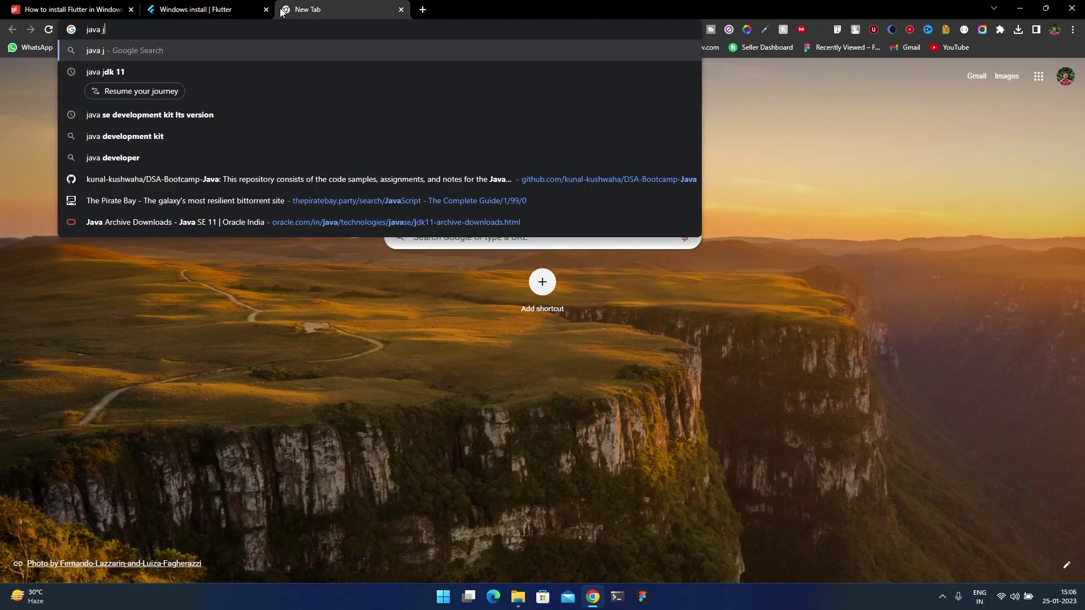
{"action": "type", "text": "dk 11"}
{"action": "key", "text": "Return"}
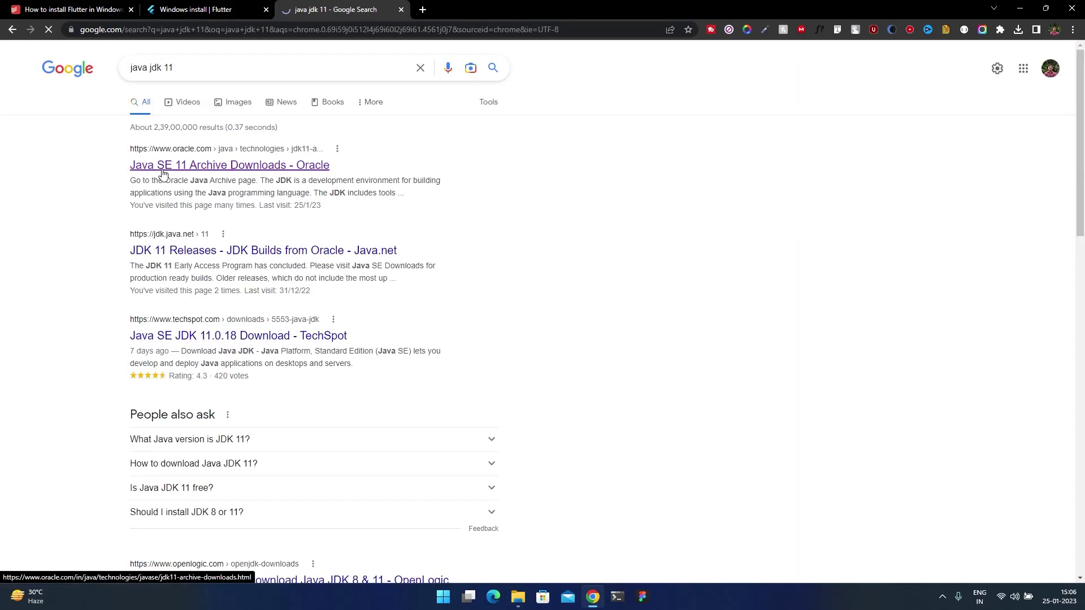
{"action": "left_click", "coordinate": [161, 171]}
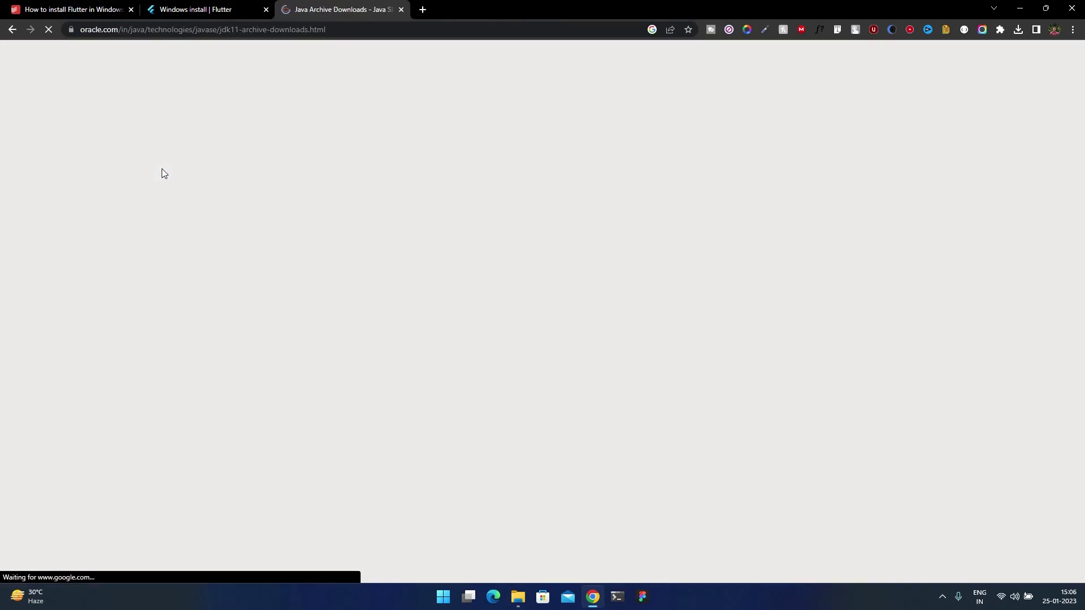
Step: Request the jdk-11.0.17_windows-x64_bin.exe download, accept the licence agreement and sign in to the Oracle account with the prefilled credentials
{"action": "scroll", "coordinate": [570, 226], "scroll_direction": "down", "scroll_amount": 6}
{"action": "scroll", "coordinate": [570, 226], "scroll_direction": "down", "scroll_amount": 9}
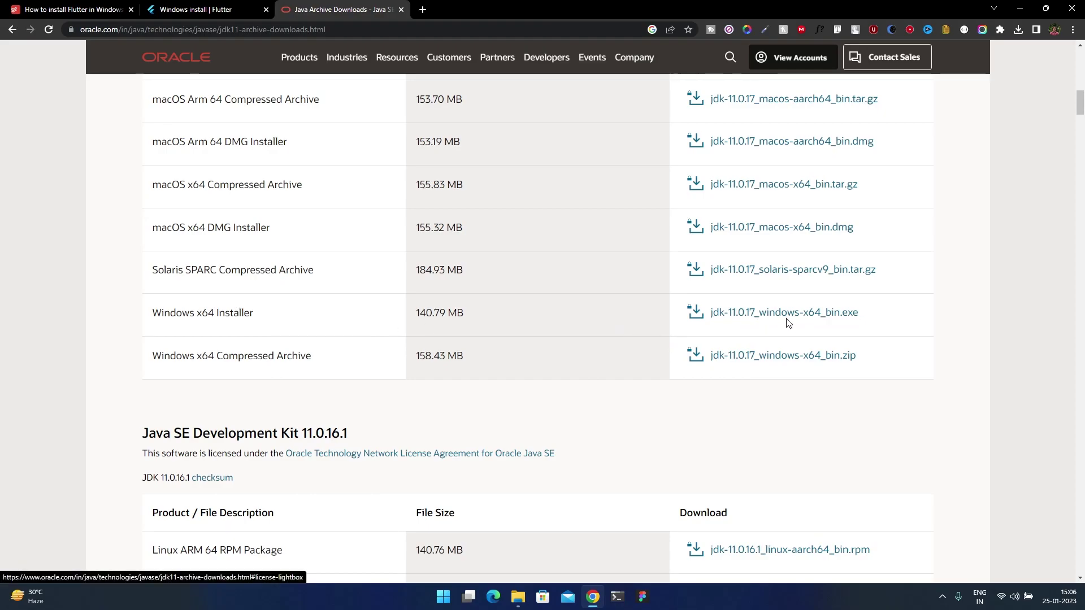
{"action": "left_click", "coordinate": [847, 319]}
{"action": "left_click", "coordinate": [320, 279]}
{"action": "left_click", "coordinate": [523, 366]}
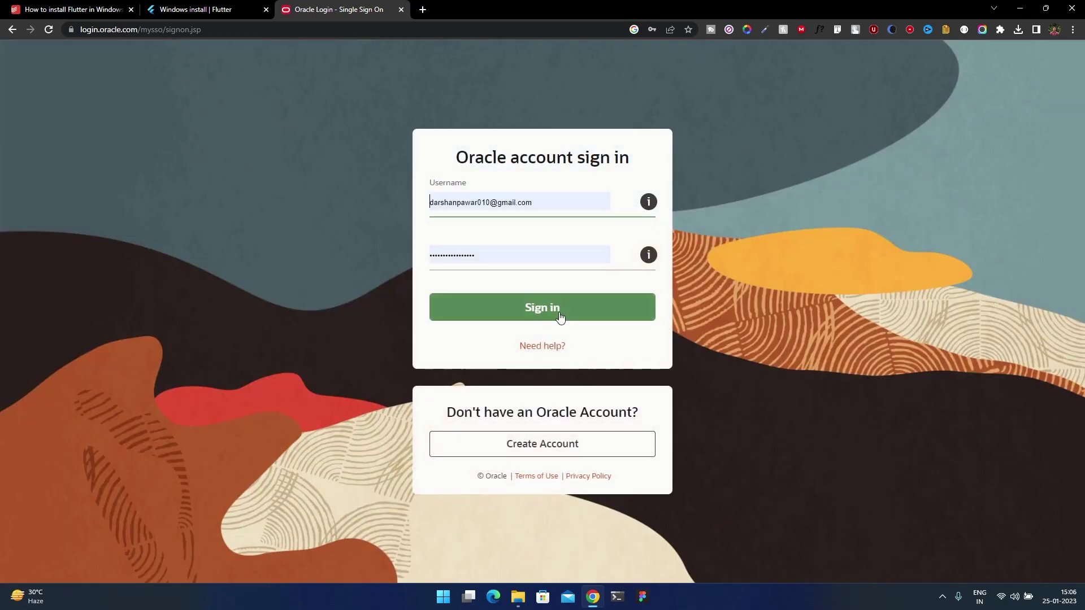
{"action": "left_click", "coordinate": [561, 317]}
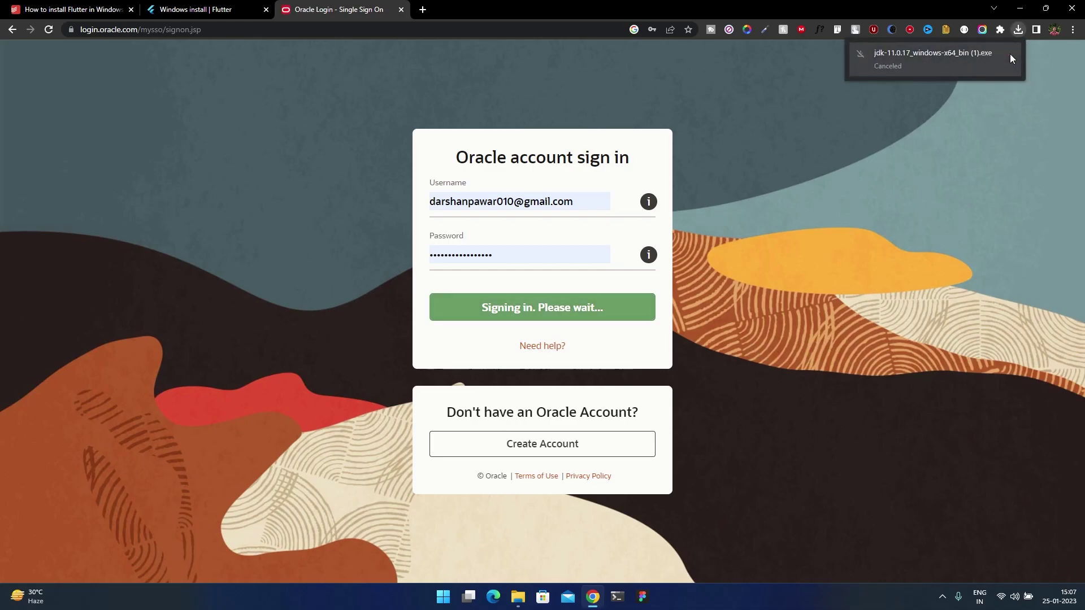
Step: Switch to File Explorer and launch the jdk-11.0.17_windows-x64_bin.exe installer from the Downloads folder
{"action": "left_click", "coordinate": [1019, 8]}
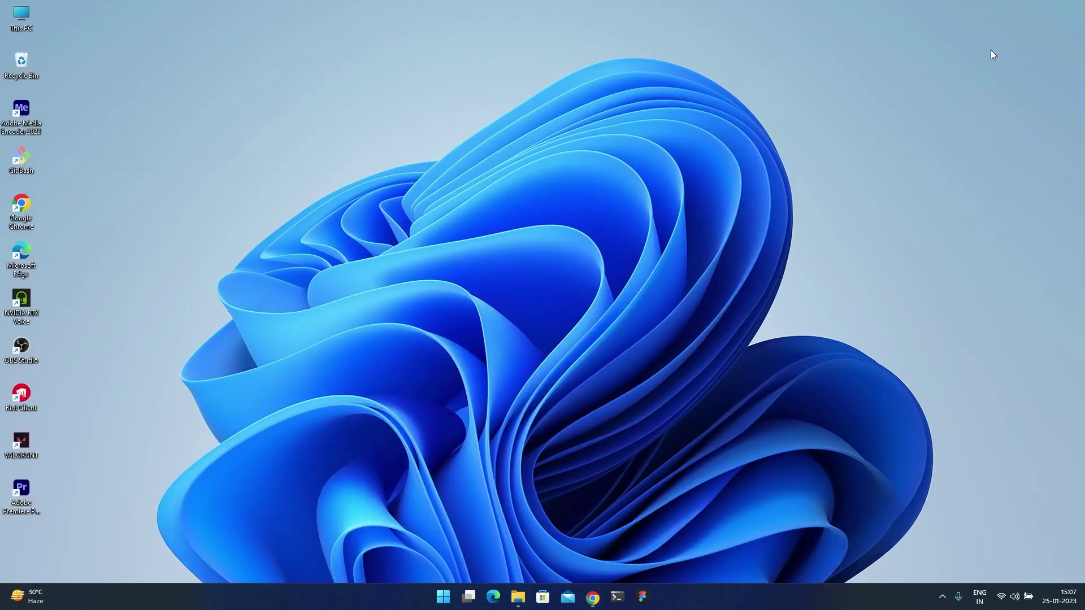
{"action": "left_click", "coordinate": [515, 599]}
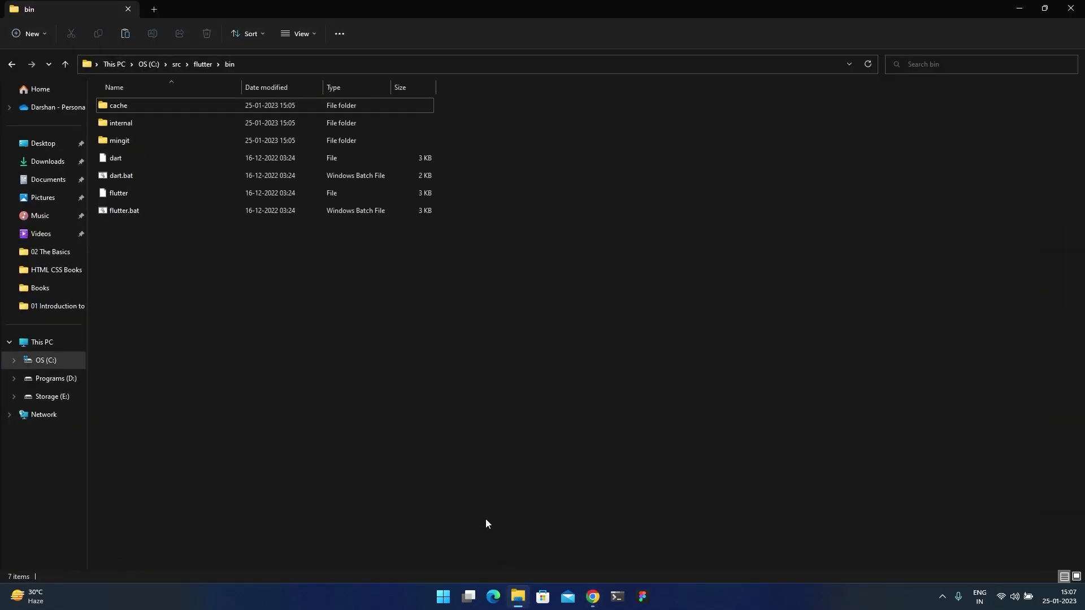
{"action": "left_click", "coordinate": [47, 163]}
{"action": "left_click", "coordinate": [117, 145]}
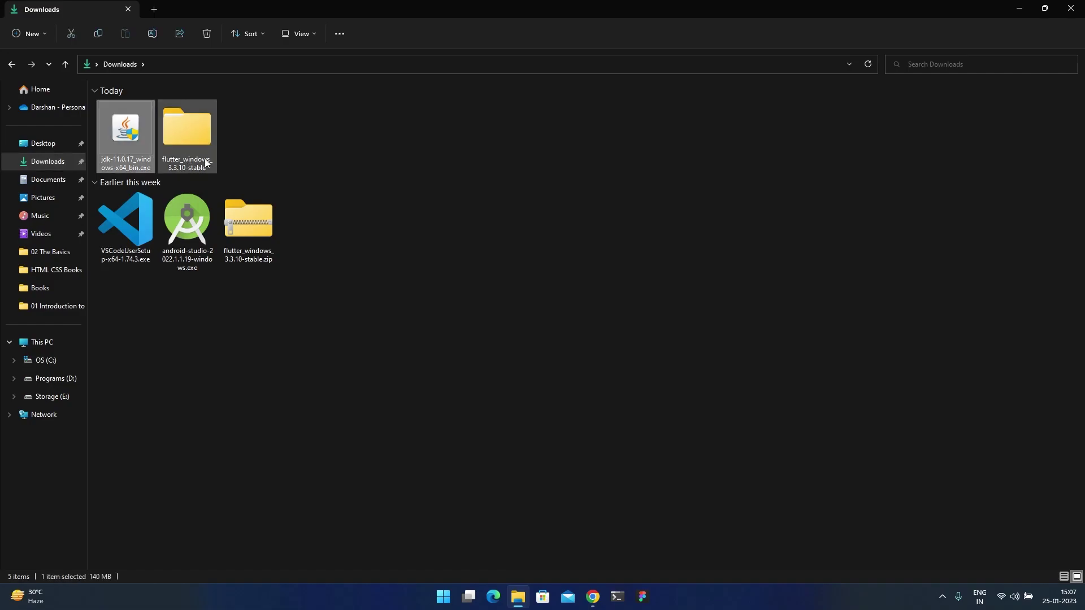
{"action": "double_click", "coordinate": [122, 137]}
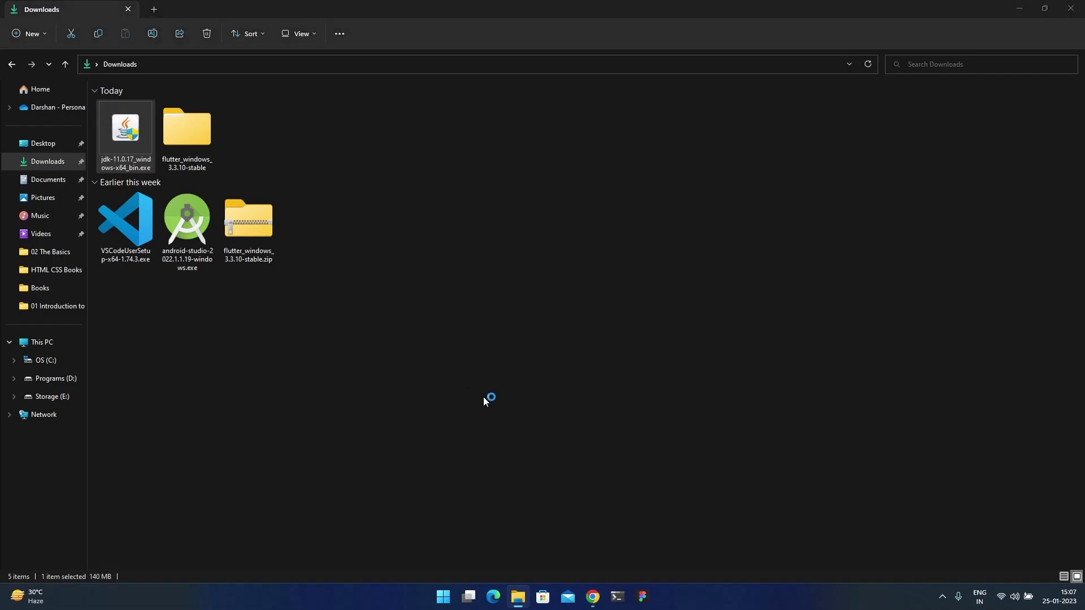
{"action": "left_click", "coordinate": [1018, 8]}
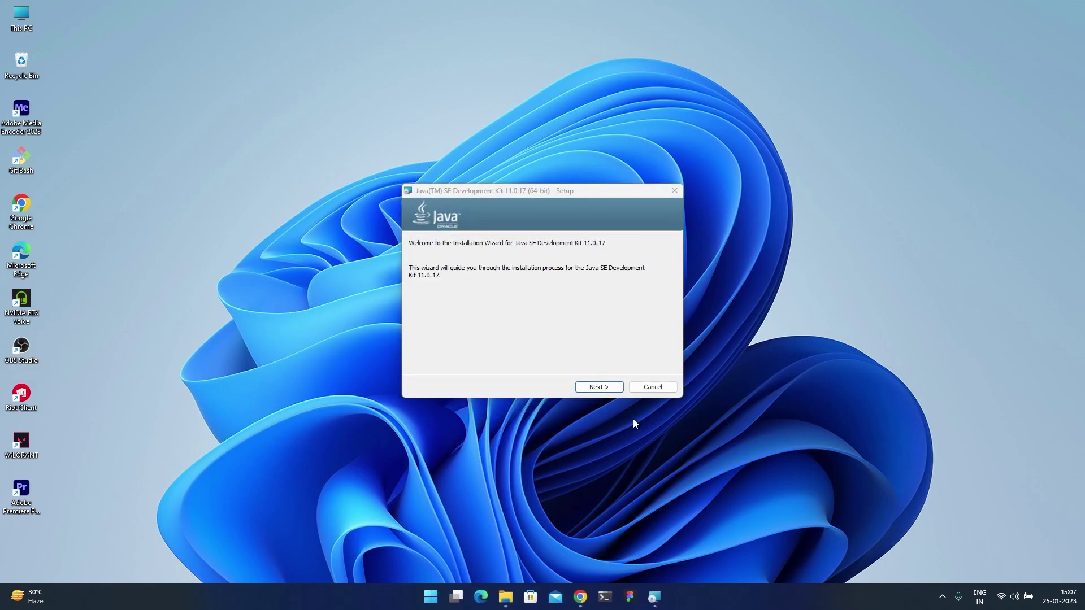
Step: Install Java SE Development Kit 11.0.17 to the default folder C:\Program Files\Java\jdk-11.0.17\ and close the installer
{"action": "left_click", "coordinate": [598, 387]}
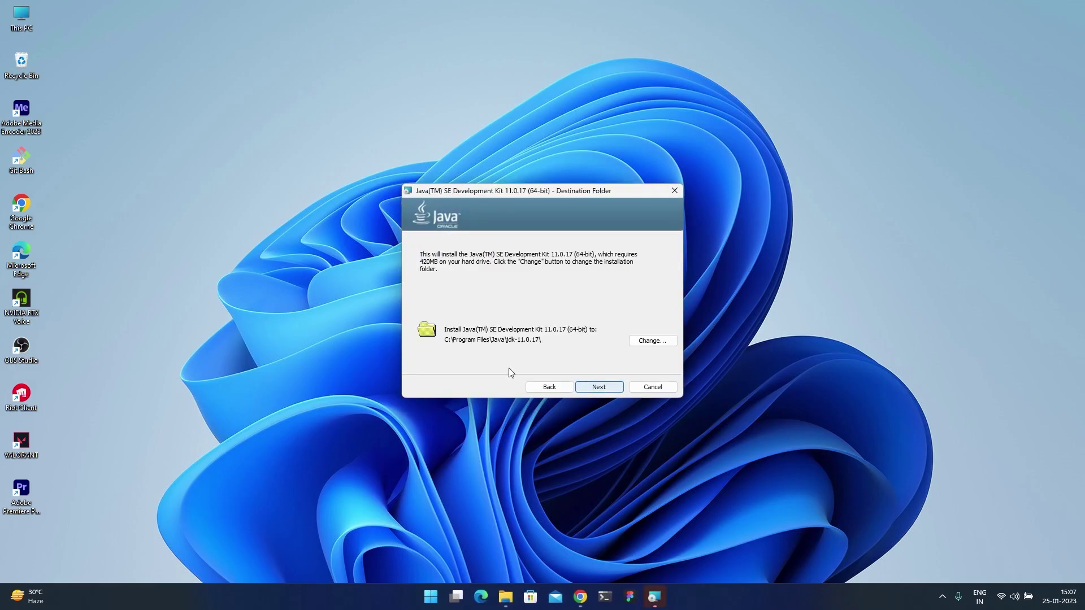
{"action": "left_click", "coordinate": [611, 387]}
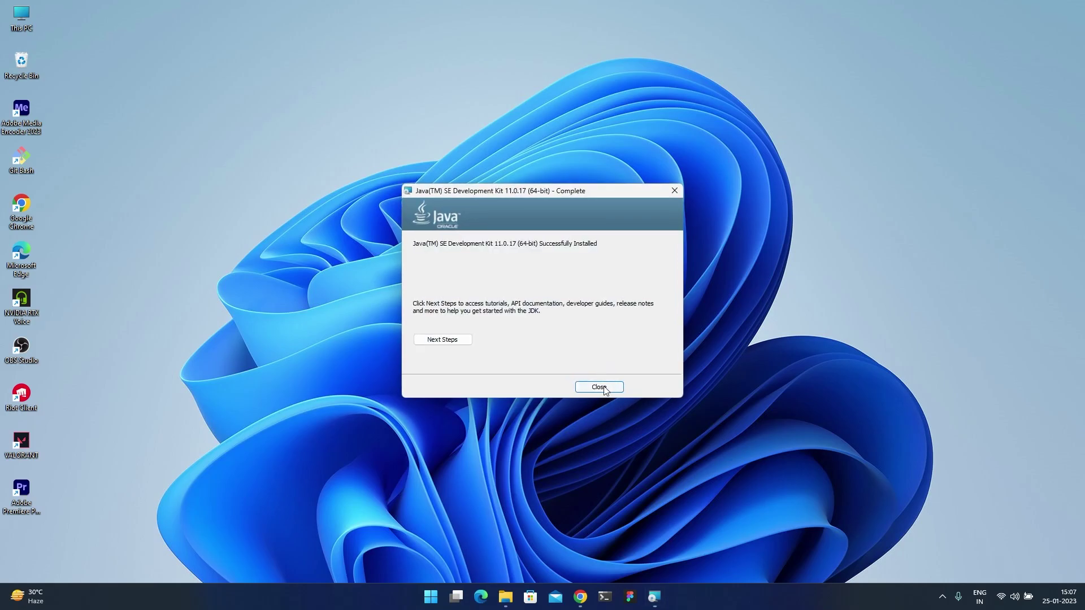
{"action": "left_click", "coordinate": [599, 387]}
{"action": "right_click", "coordinate": [498, 258]}
{"action": "left_click", "coordinate": [695, 429]}
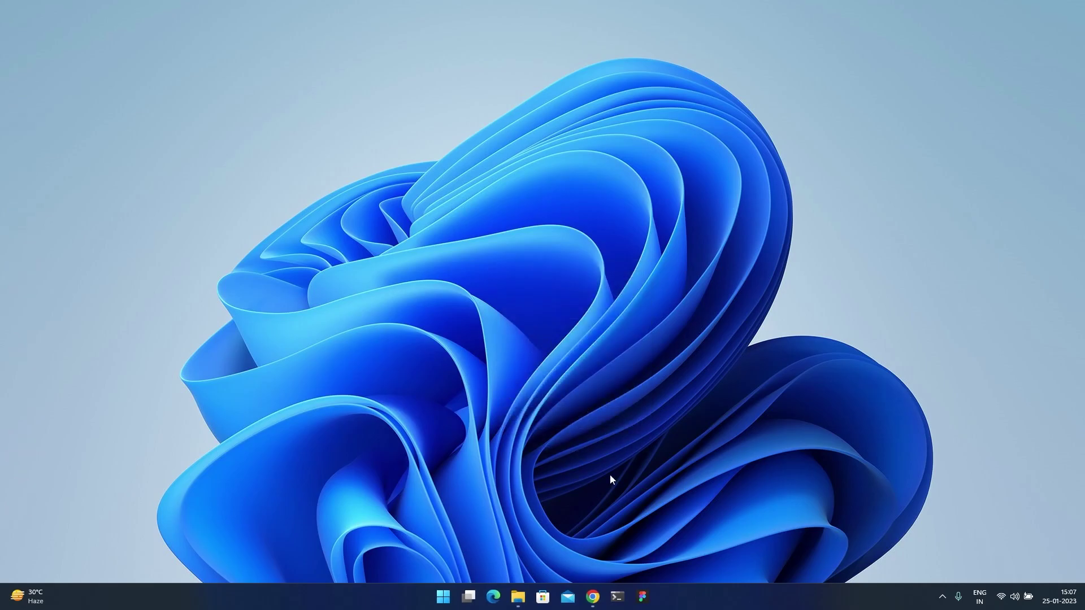
Step: Return to Todoist in Chrome, mark the "Download and install Java JDK 11" sub-task as completed and minimize the browser
{"action": "left_click", "coordinate": [592, 597]}
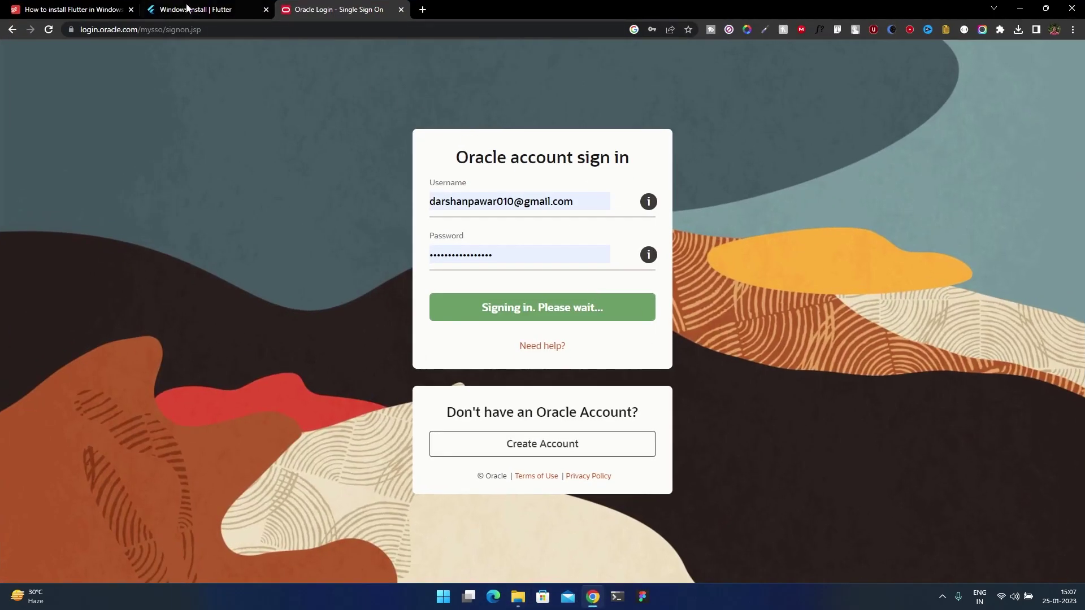
{"action": "left_click", "coordinate": [73, 10]}
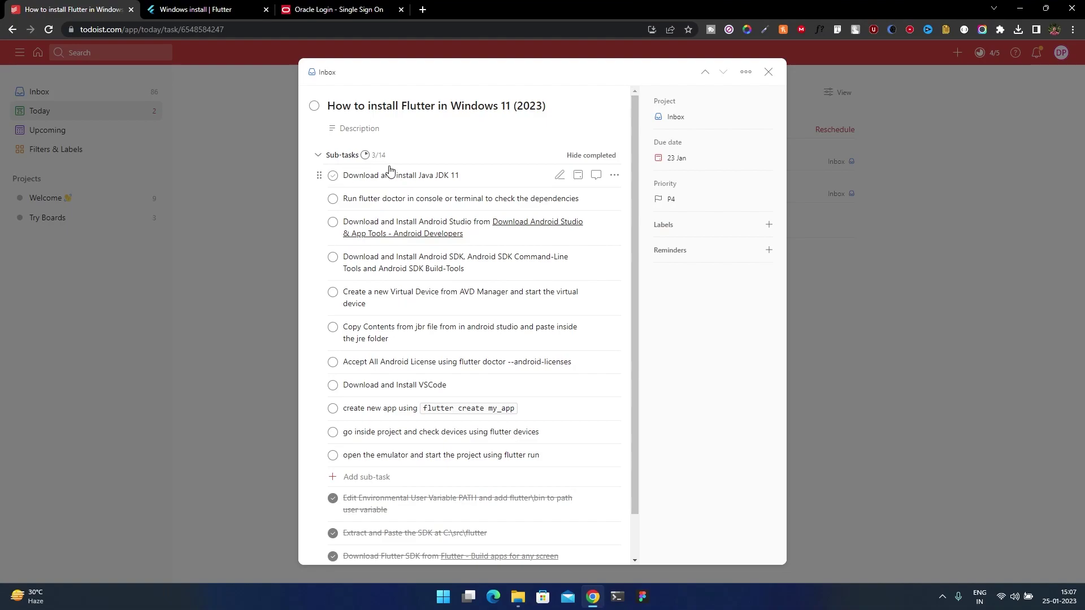
{"action": "left_click", "coordinate": [332, 175]}
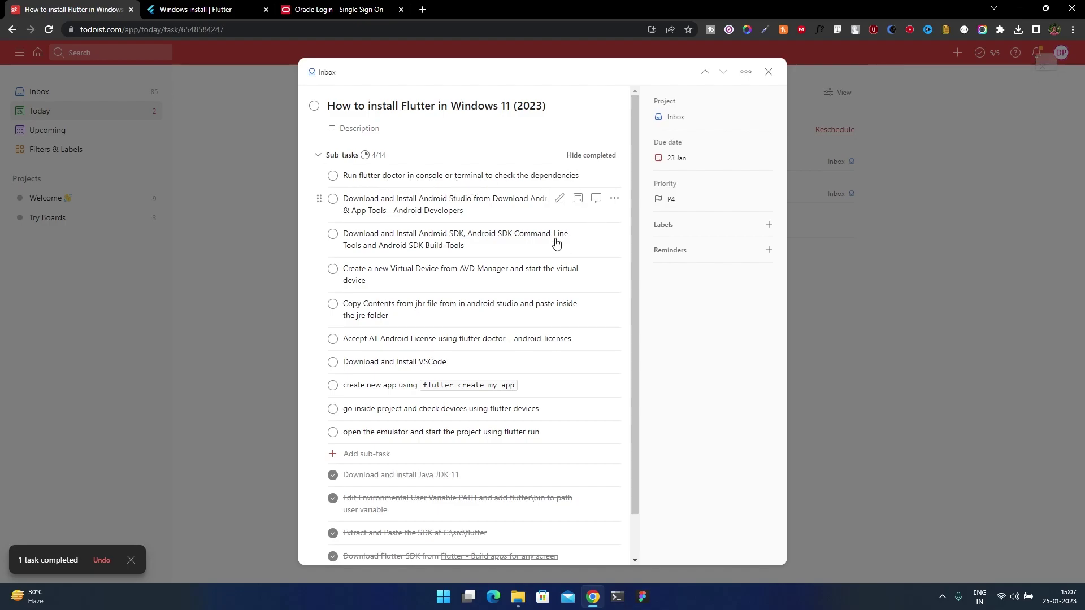
{"action": "left_click", "coordinate": [1021, 9]}
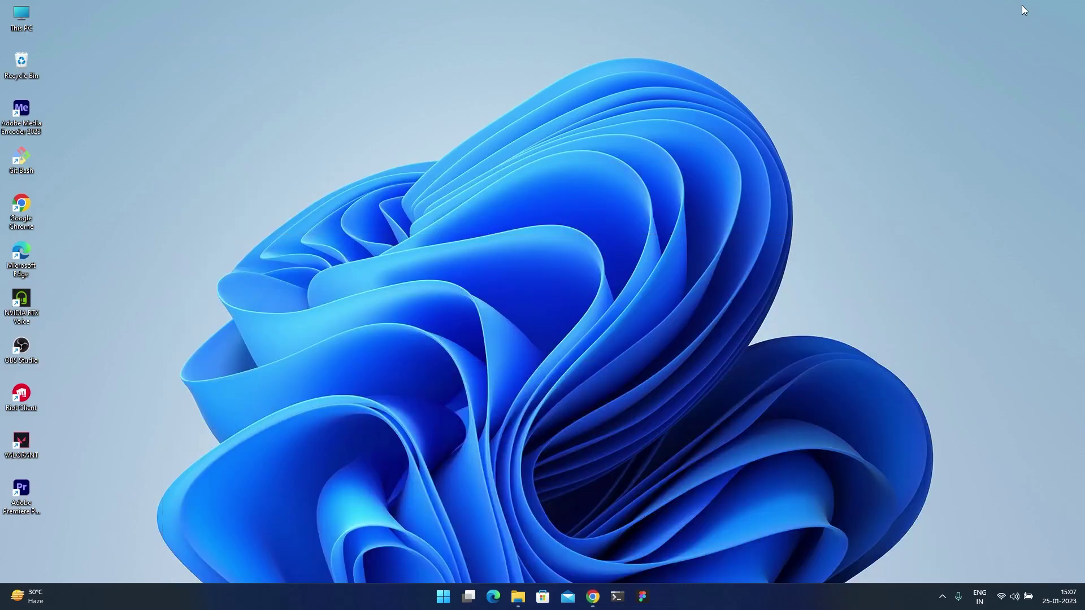
Step: Run flutter doctor in Windows PowerShell, review the issues it reports for the Android and Visual Studio toolchains, and close the terminal
{"action": "left_click", "coordinate": [617, 597]}
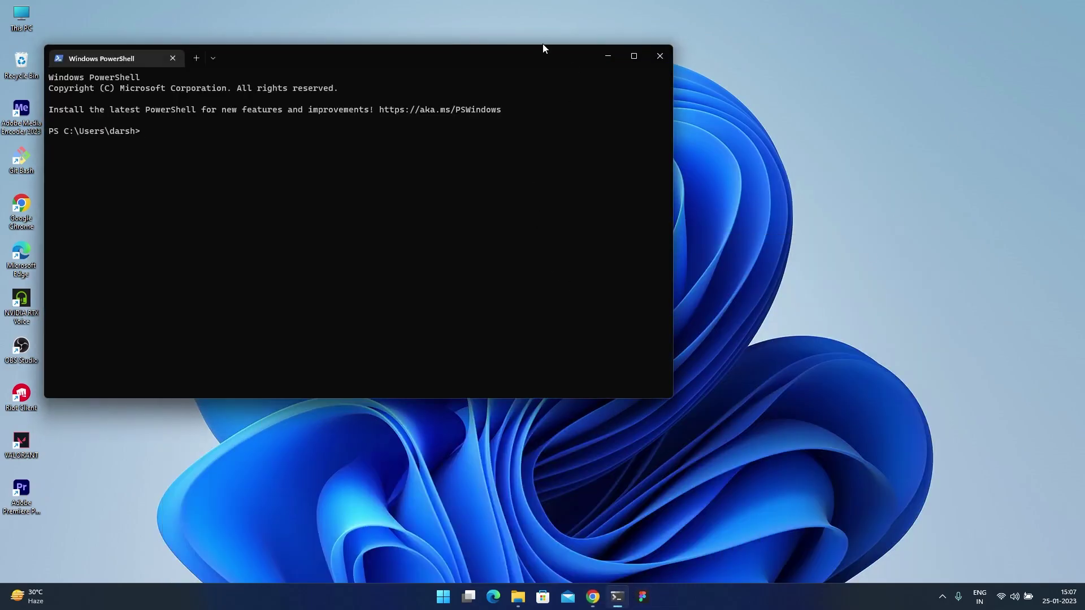
{"action": "left_click_drag", "start_coordinate": [541, 56], "coordinate": [804, 135]}
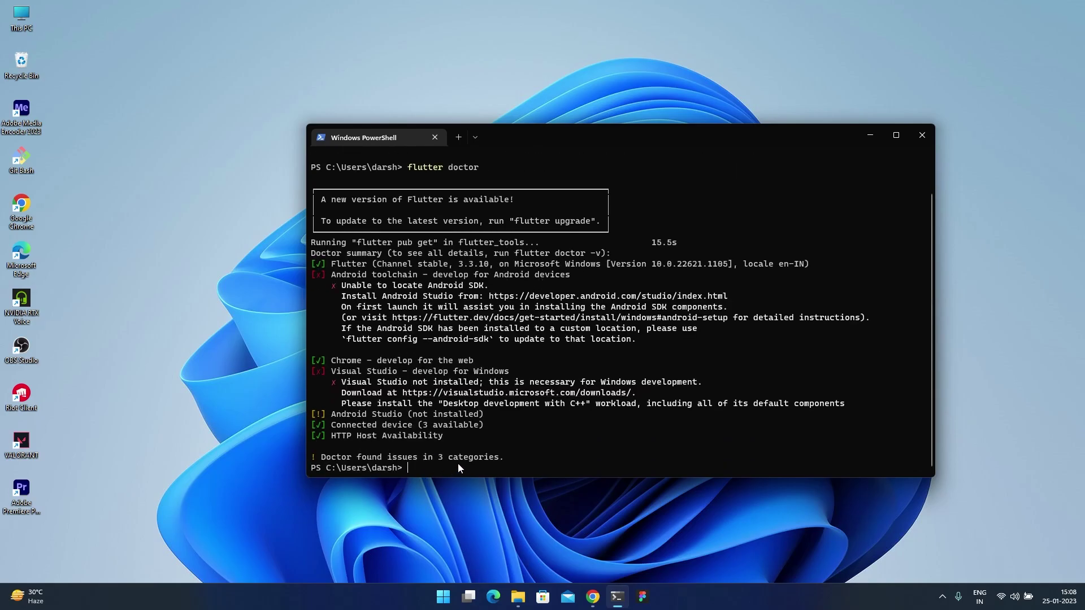
{"action": "left_click_drag", "start_coordinate": [434, 455], "coordinate": [499, 459]}
{"action": "left_click_drag", "start_coordinate": [332, 276], "coordinate": [572, 281]}
{"action": "left_click_drag", "start_coordinate": [334, 371], "coordinate": [510, 368]}
{"action": "left_click", "coordinate": [317, 368]}
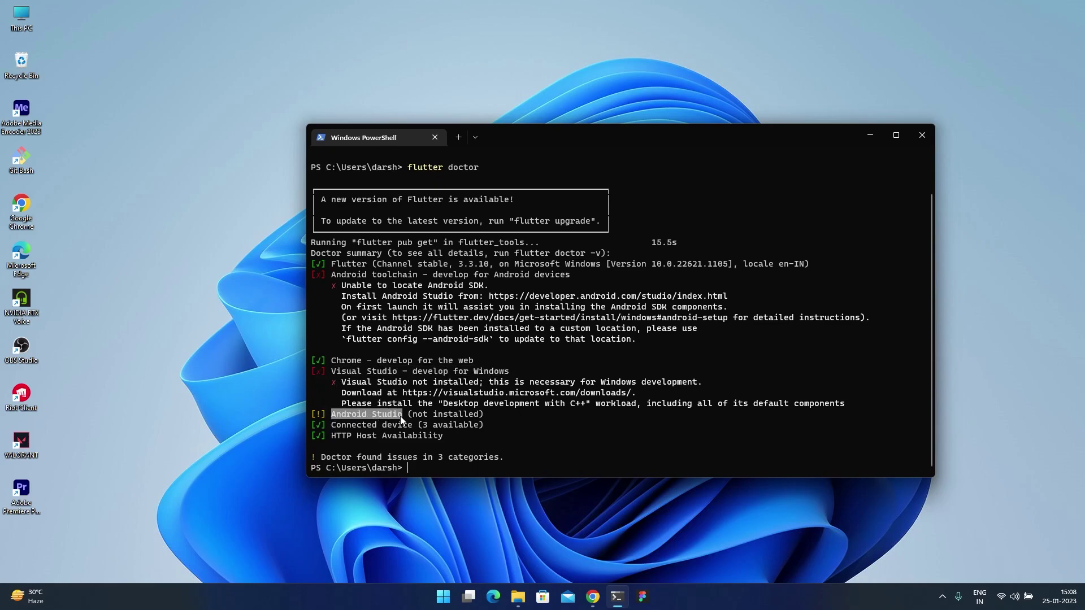
{"action": "left_click_drag", "start_coordinate": [344, 284], "coordinate": [452, 305]}
{"action": "left_click", "coordinate": [438, 304]}
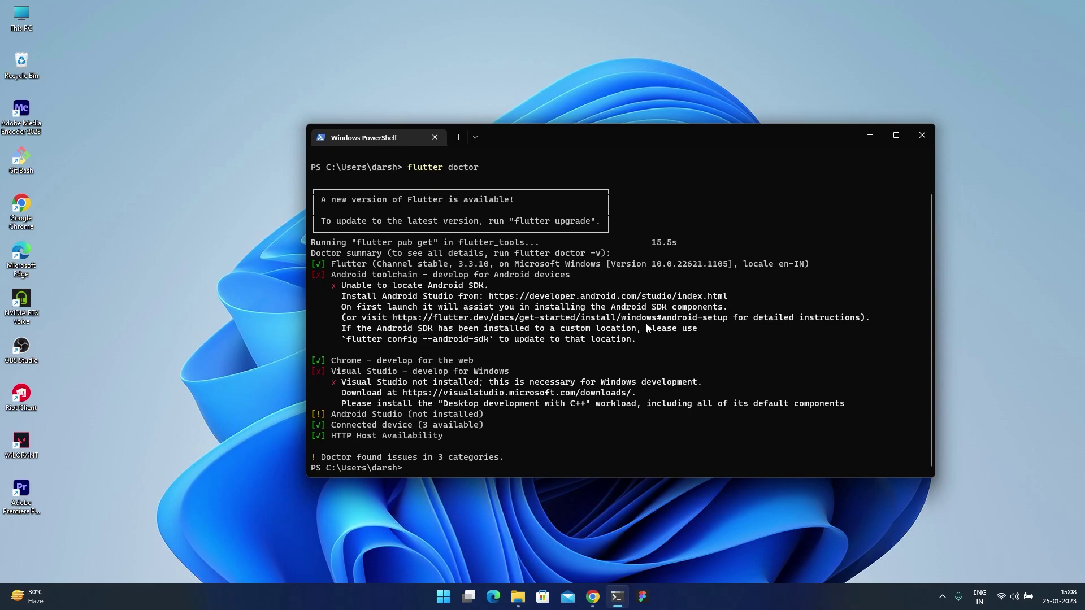
{"action": "left_click", "coordinate": [919, 134]}
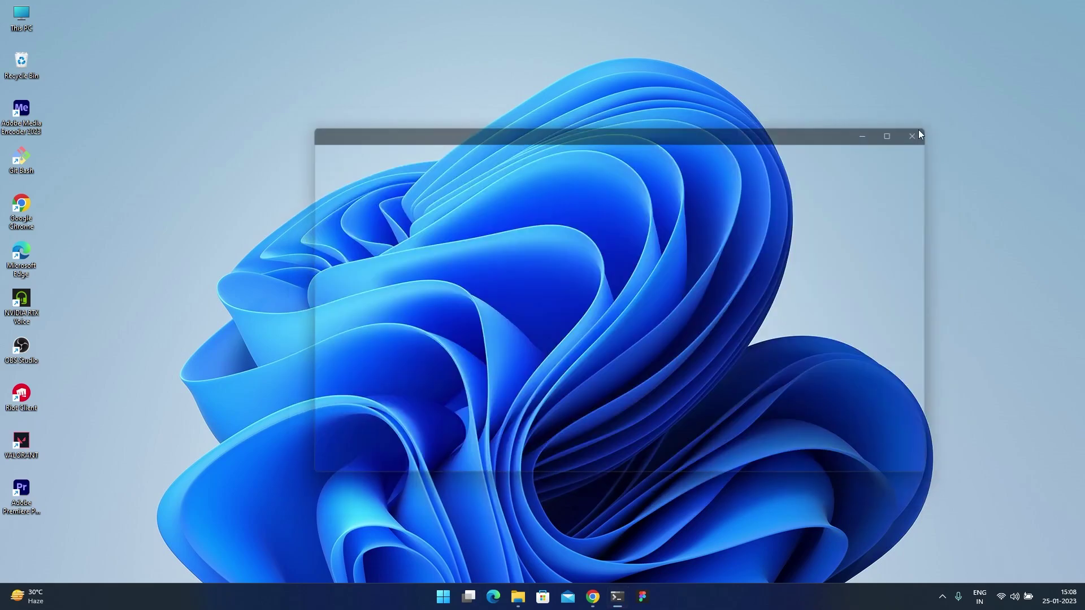
Step: Return to Todoist in Chrome and mark the "Run flutter doctor in console or terminal to check the dependencies" sub-task as completed
{"action": "right_click", "coordinate": [571, 210]}
{"action": "left_click", "coordinate": [604, 253]}
{"action": "left_click", "coordinate": [592, 597]}
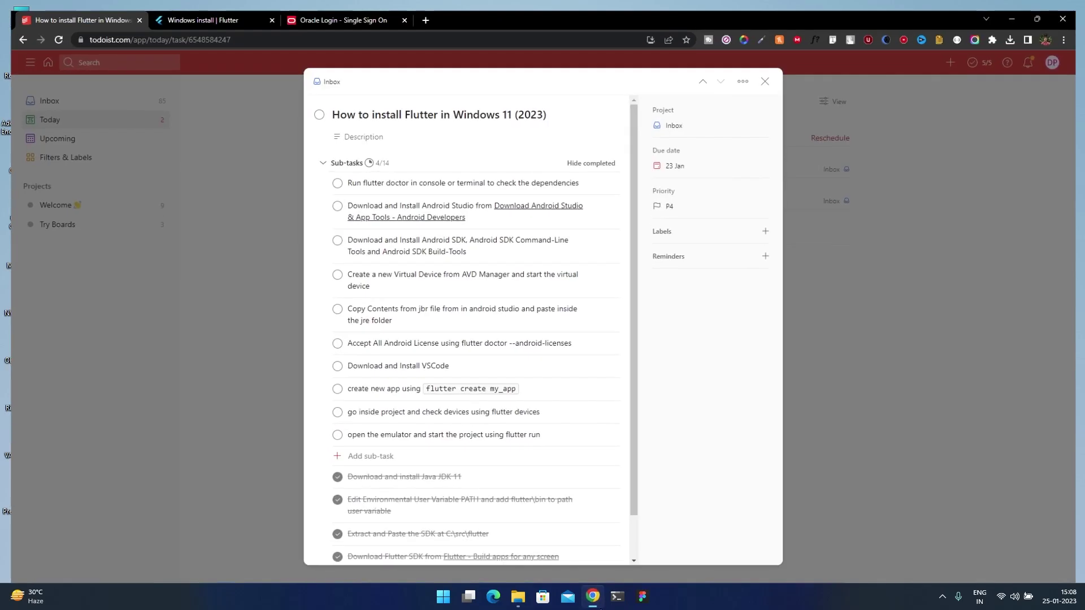
{"action": "left_click", "coordinate": [333, 176]}
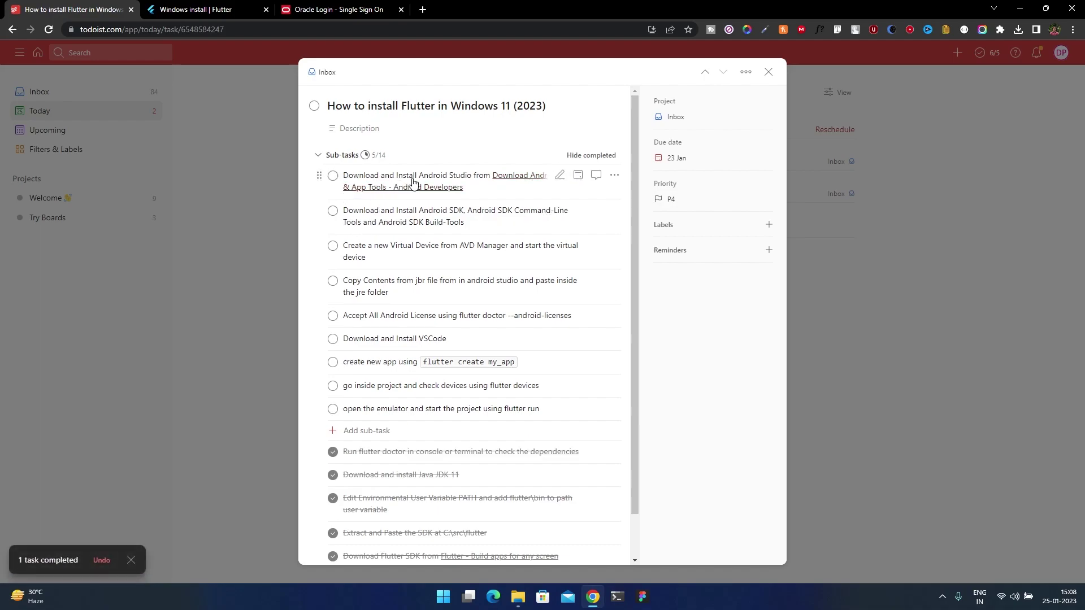
Step: Search the web for "android studio" in a new tab and open the official Android Studio download page
{"action": "left_click", "coordinate": [423, 9]}
{"action": "type", "text": "android studio"}
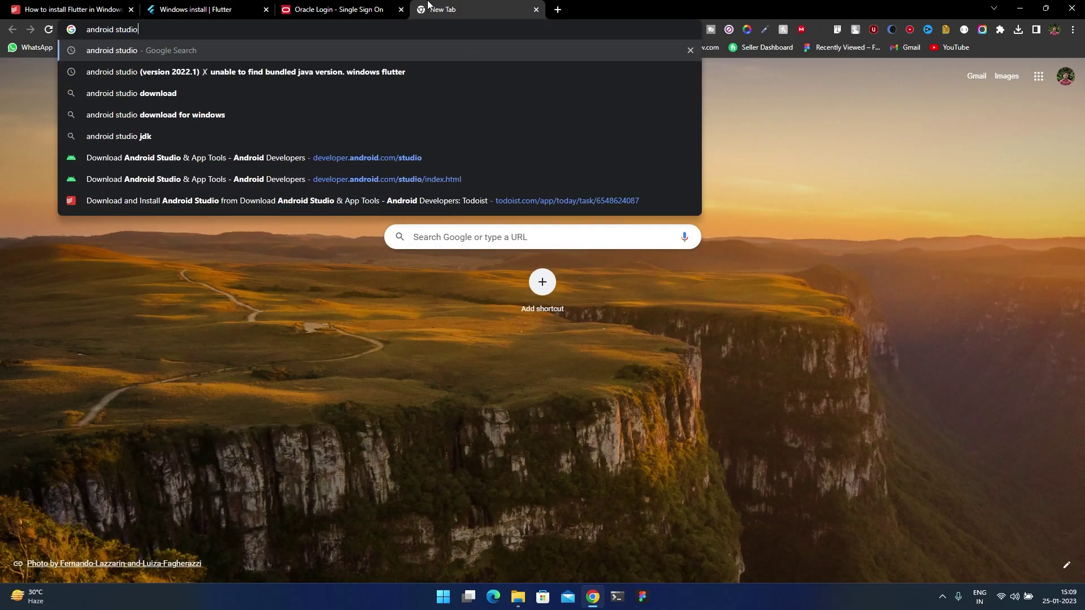
{"action": "key", "text": "Return"}
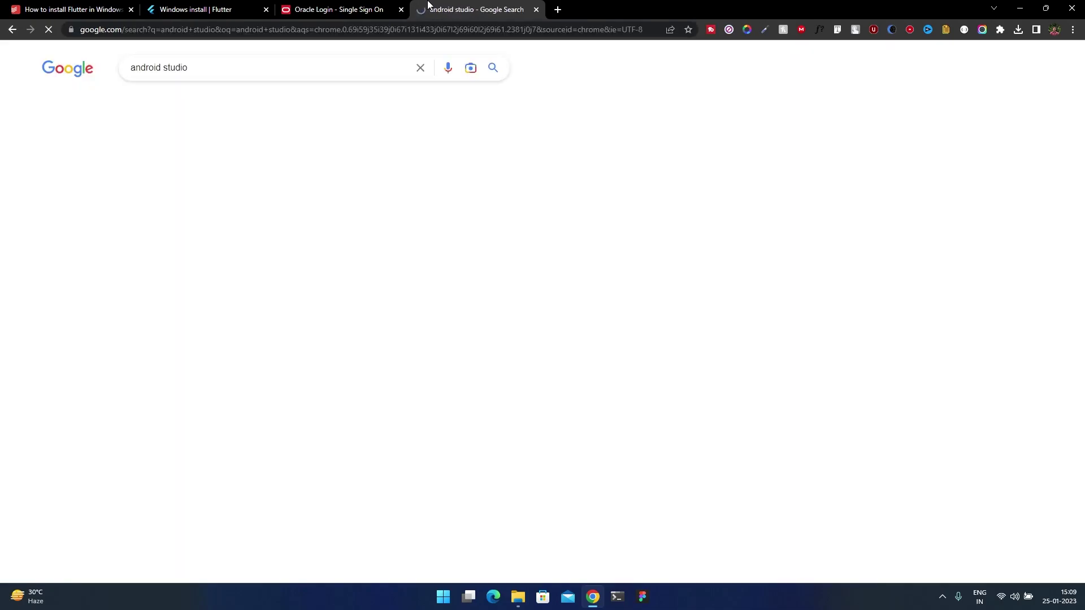
{"action": "left_click", "coordinate": [168, 208]}
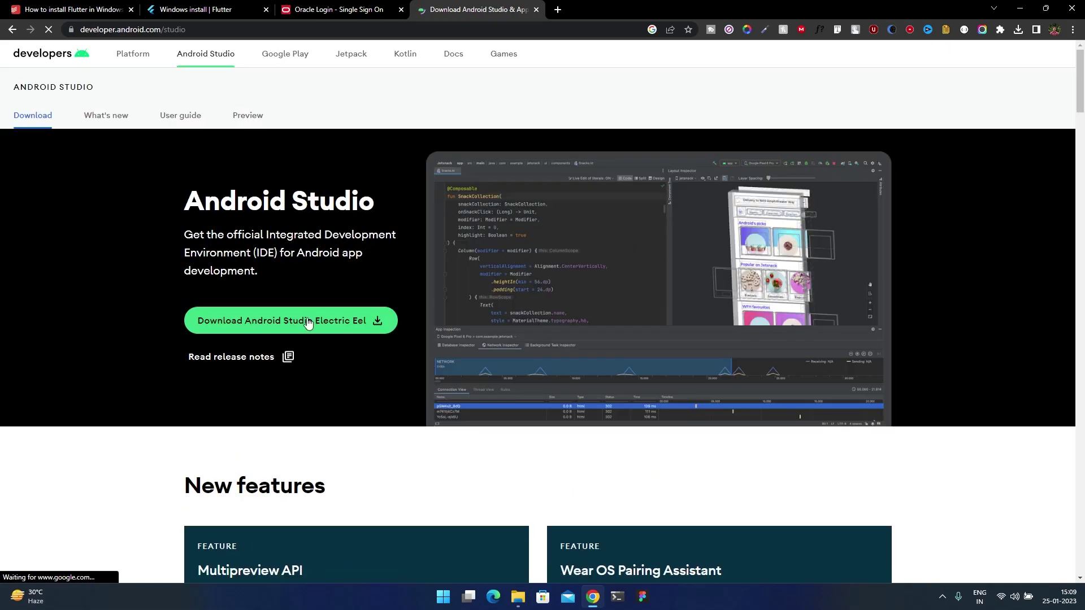
Step: Request the Android Studio Electric Eel download, agree to the licence terms and cancel the started download
{"action": "left_click", "coordinate": [309, 316]}
{"action": "scroll", "coordinate": [262, 447], "scroll_direction": "down", "scroll_amount": 15}
{"action": "left_click", "coordinate": [136, 470]}
{"action": "left_click", "coordinate": [226, 504]}
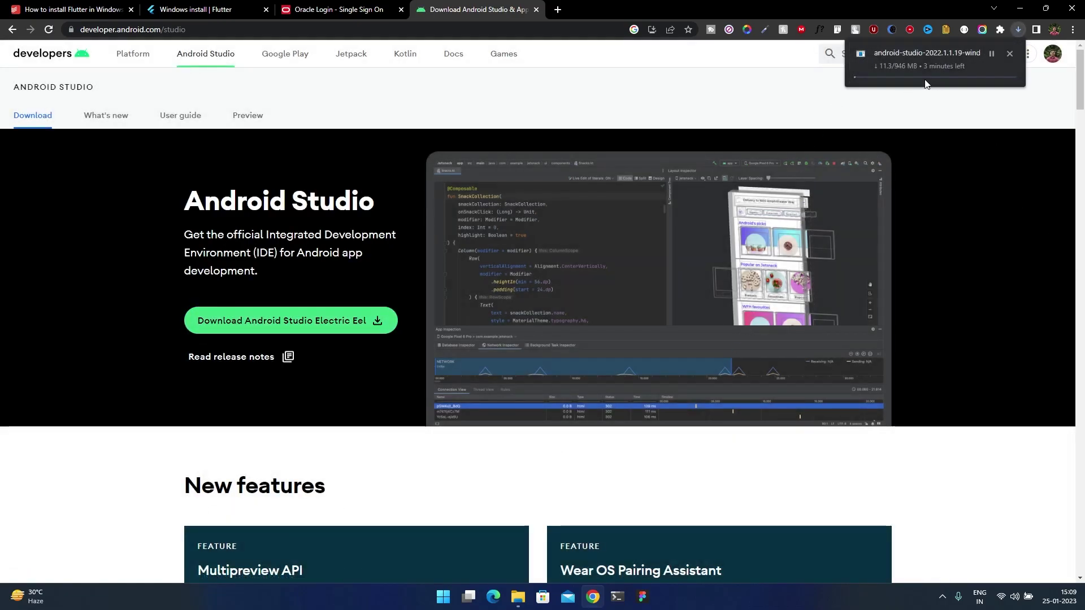
{"action": "left_click", "coordinate": [1009, 53]}
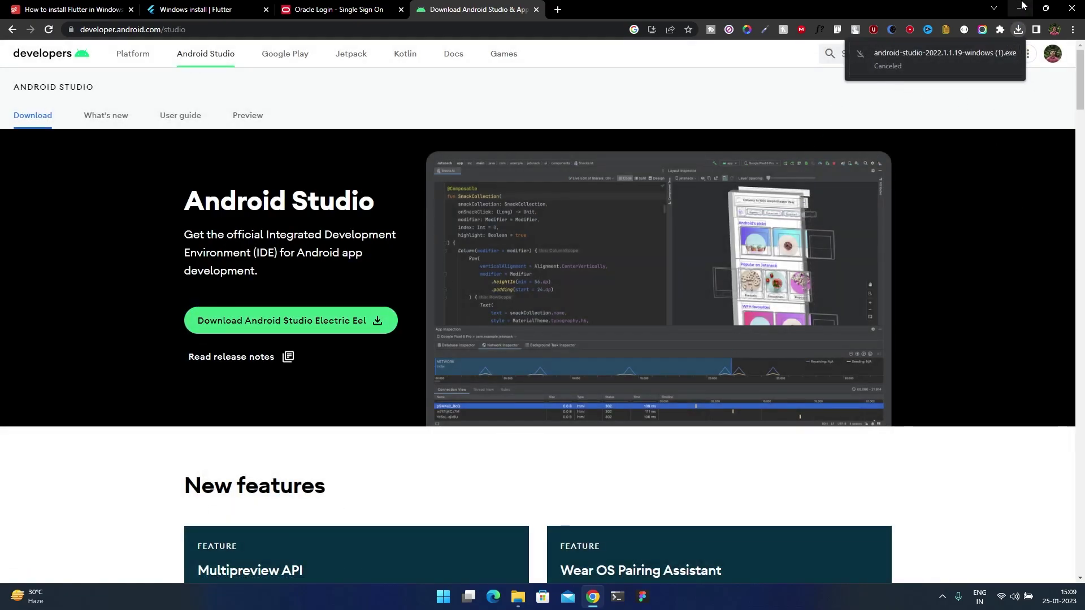
Step: Switch to File Explorer, launch the android-studio-2022.1.1.19-windows.exe installer from the Downloads folder and minimize the Explorer window
{"action": "left_click", "coordinate": [1020, 6]}
{"action": "left_click", "coordinate": [519, 593]}
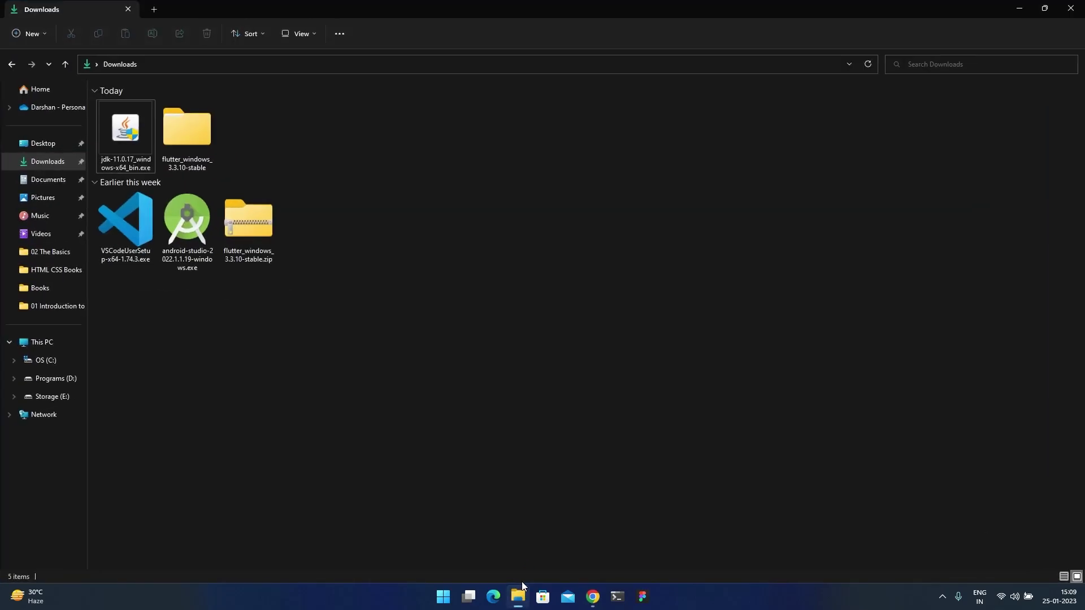
{"action": "double_click", "coordinate": [186, 223]}
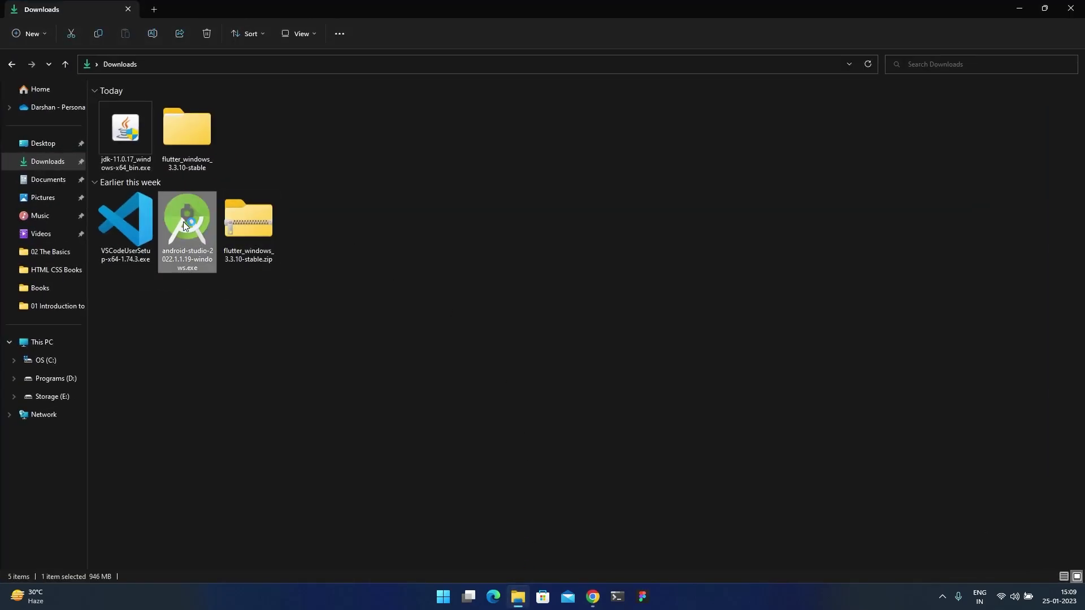
{"action": "double_click", "coordinate": [199, 210]}
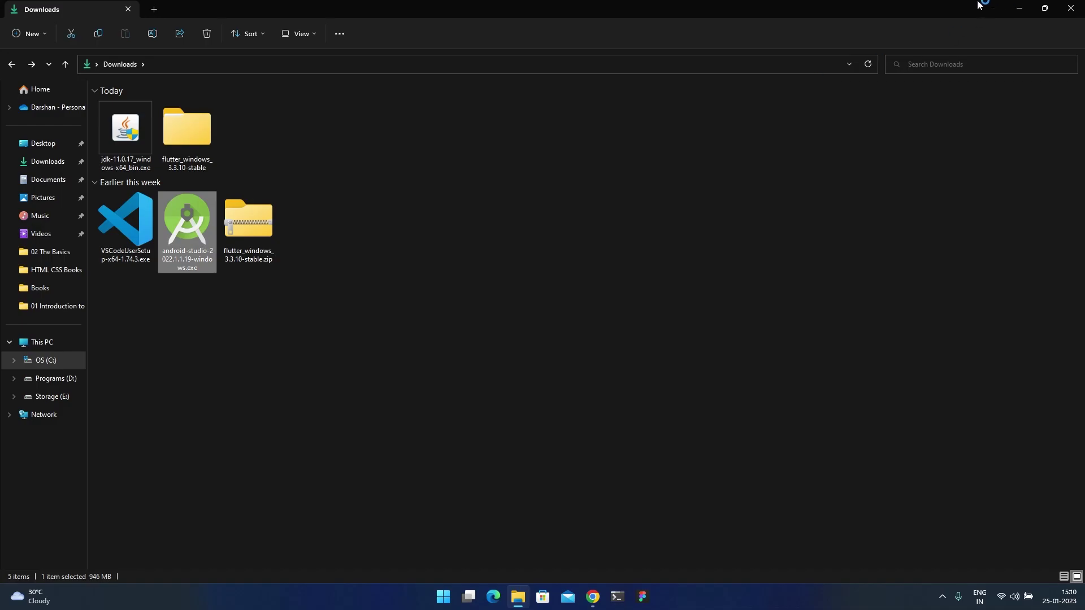
{"action": "left_click", "coordinate": [1020, 8]}
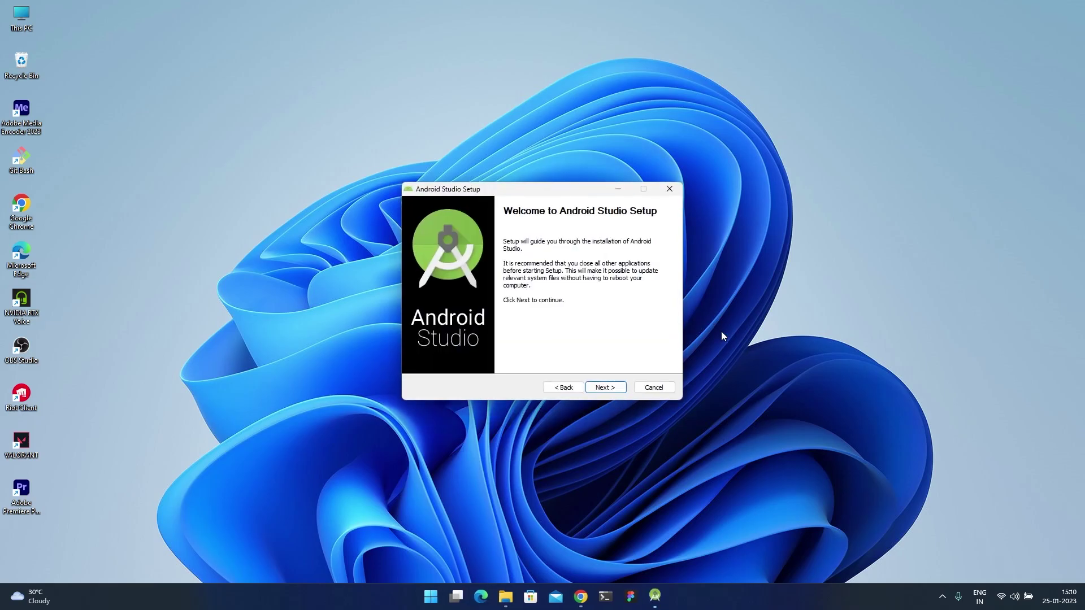
Step: Install Android Studio with Android Virtual Device to C:\Program Files\Android\Android Studio and finish setup with Start Android Studio enabled
{"action": "left_click", "coordinate": [605, 388]}
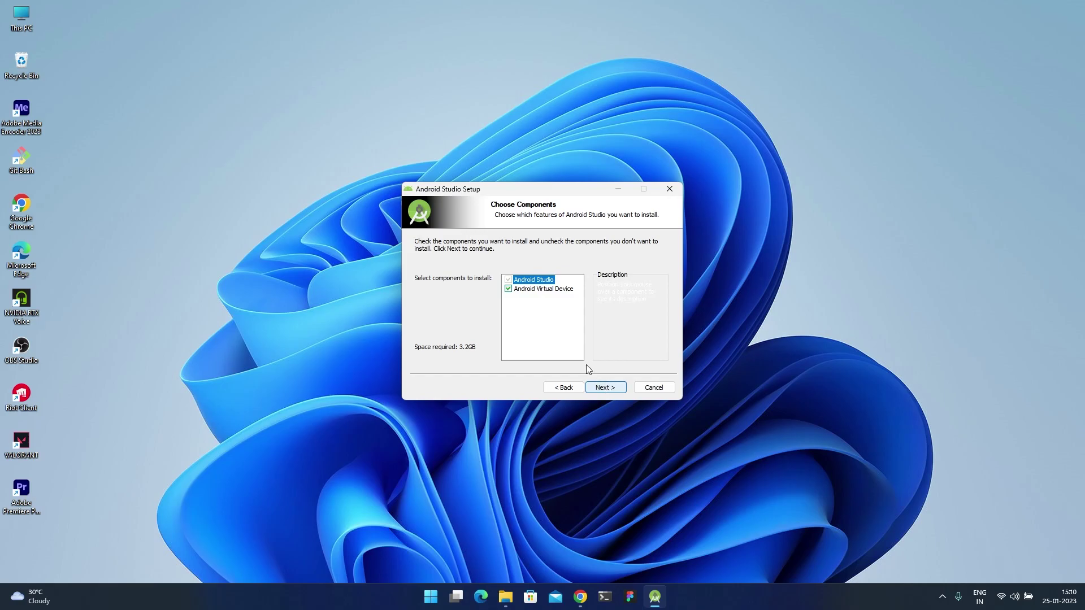
{"action": "left_click", "coordinate": [613, 390]}
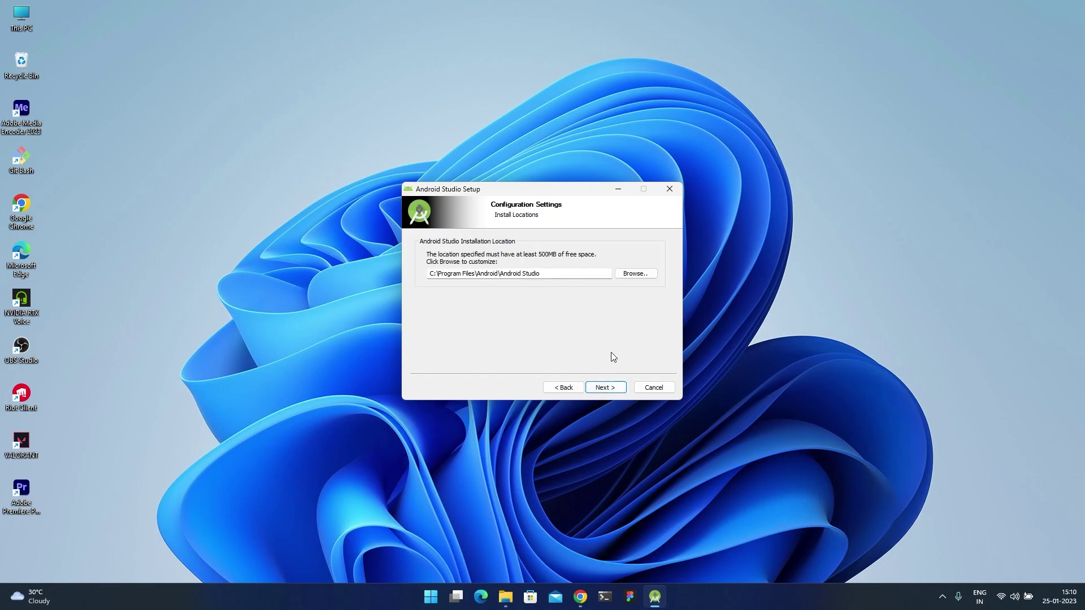
{"action": "left_click", "coordinate": [614, 389]}
{"action": "left_click", "coordinate": [615, 387]}
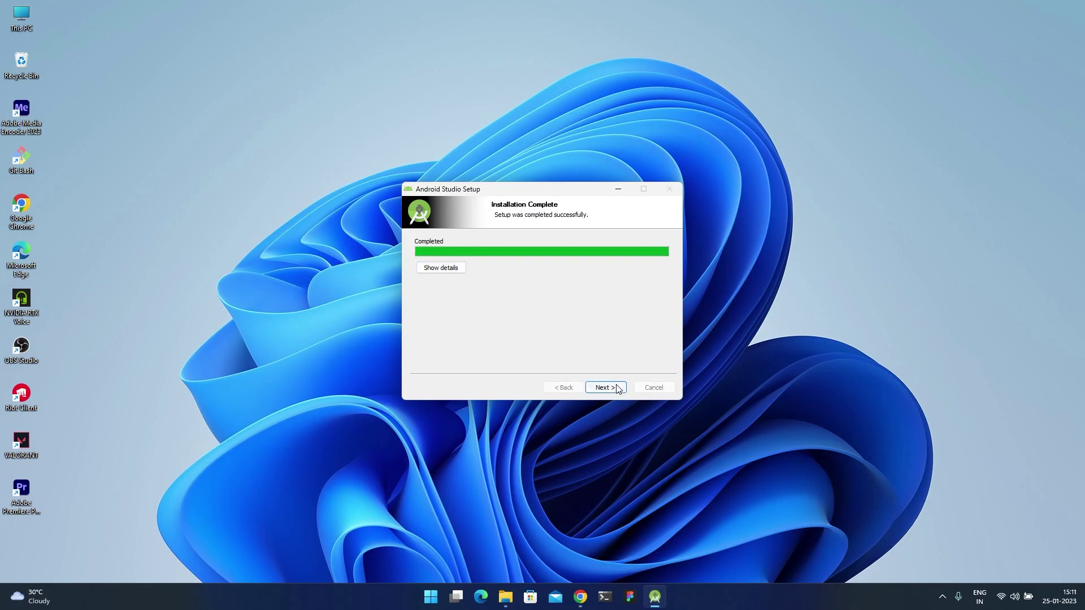
{"action": "left_click", "coordinate": [618, 389]}
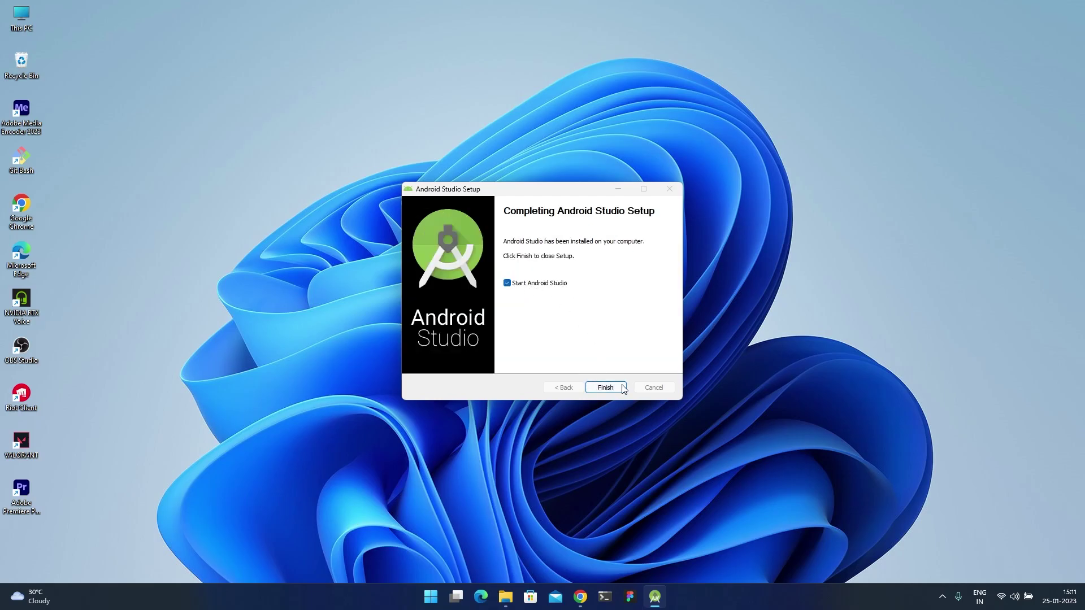
{"action": "left_click", "coordinate": [617, 388]}
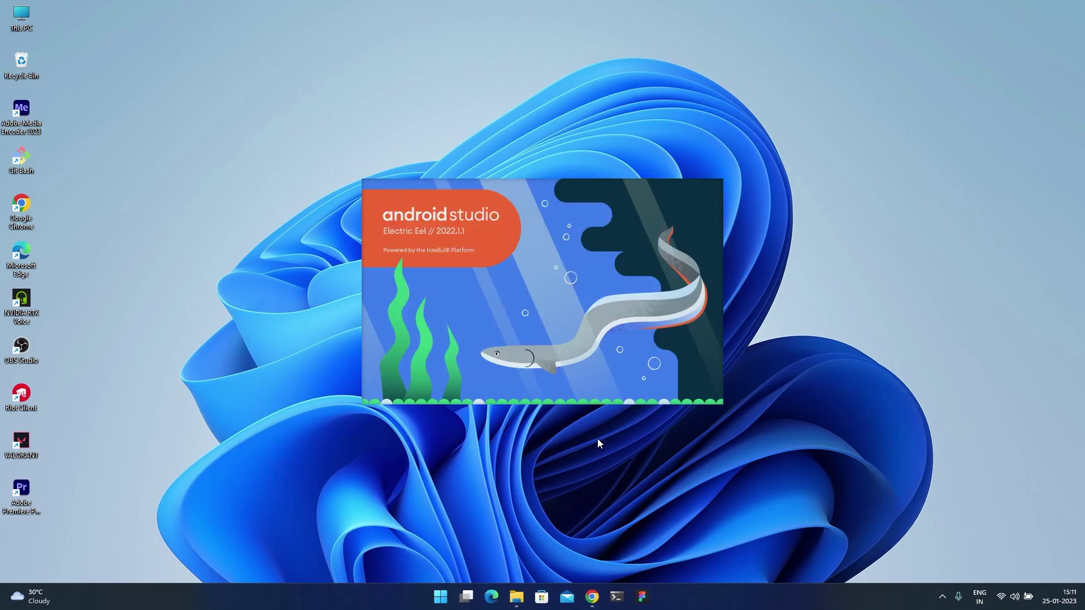
Step: Complete the Android Studio Setup Wizard, accepting the android-sdk-license and installing the Android SDK with API 33 in the default SDK location
{"action": "left_click", "coordinate": [526, 373]}
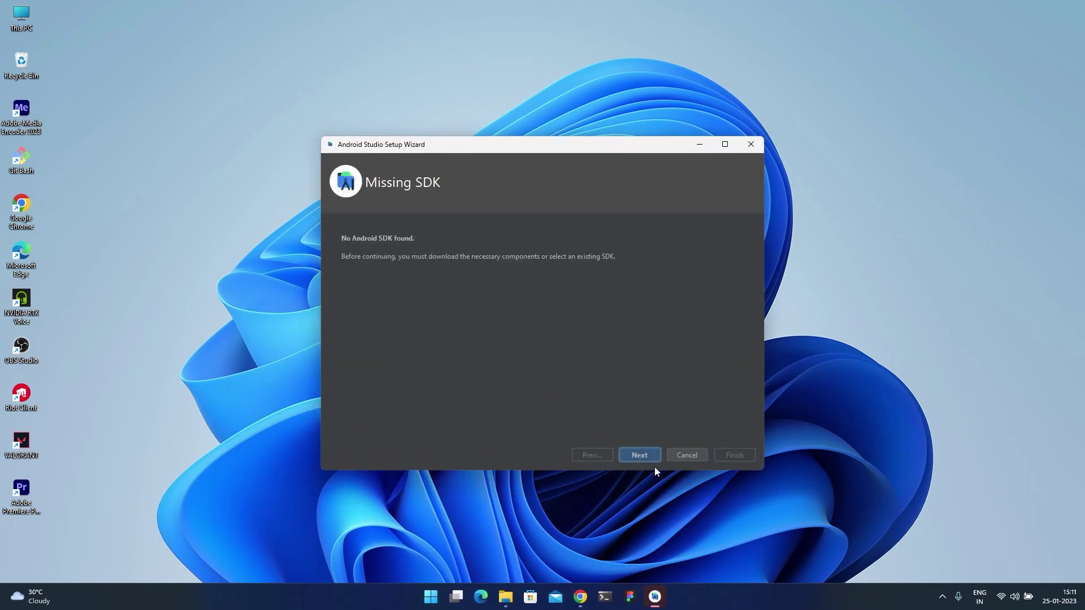
{"action": "left_click", "coordinate": [645, 455]}
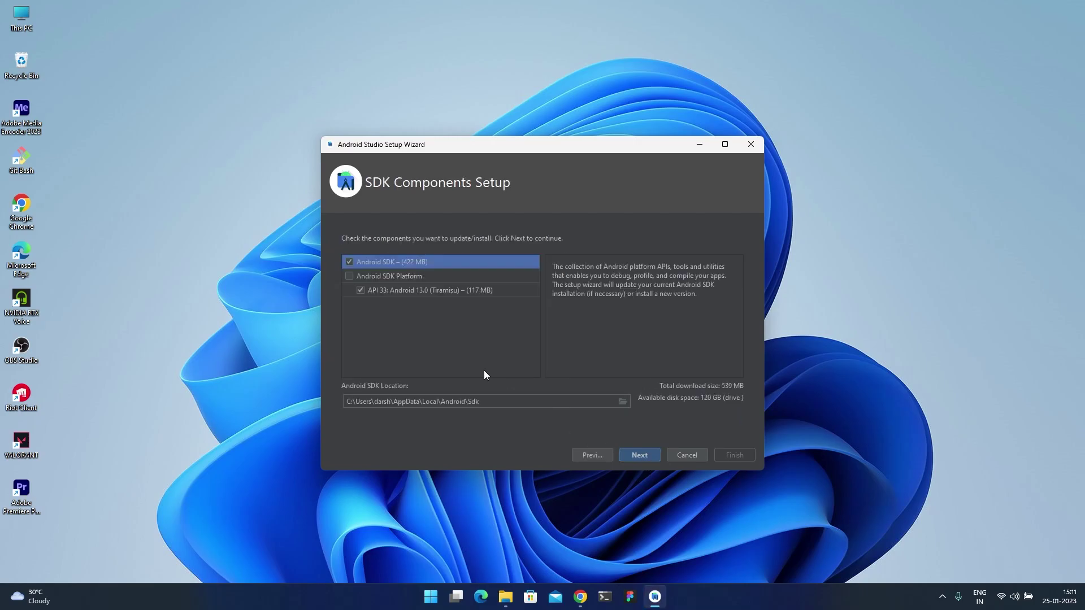
{"action": "left_click", "coordinate": [647, 455]}
{"action": "left_click", "coordinate": [644, 456]}
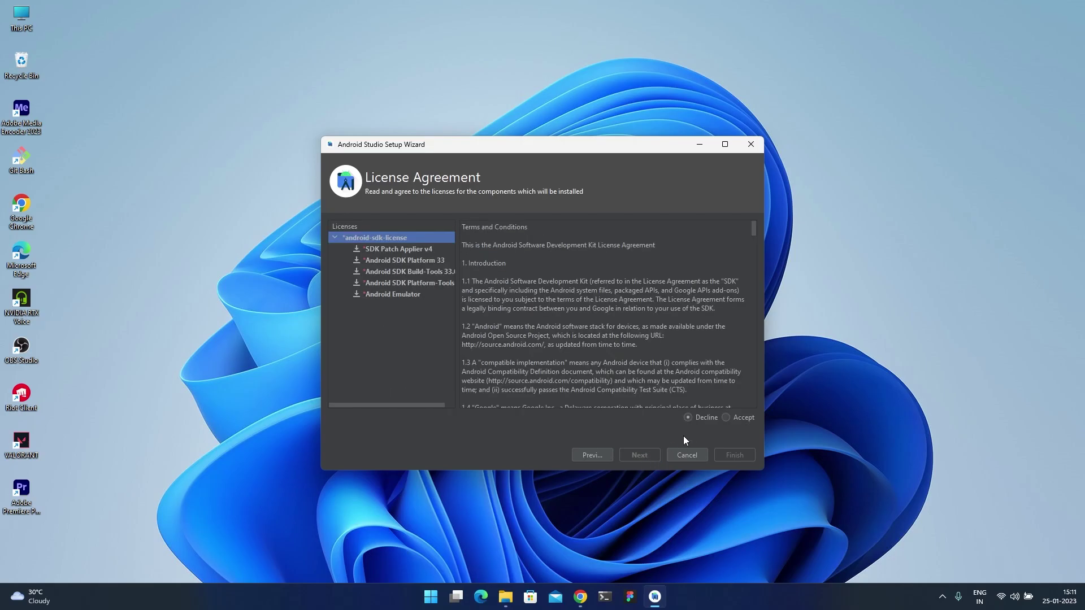
{"action": "left_click", "coordinate": [727, 418]}
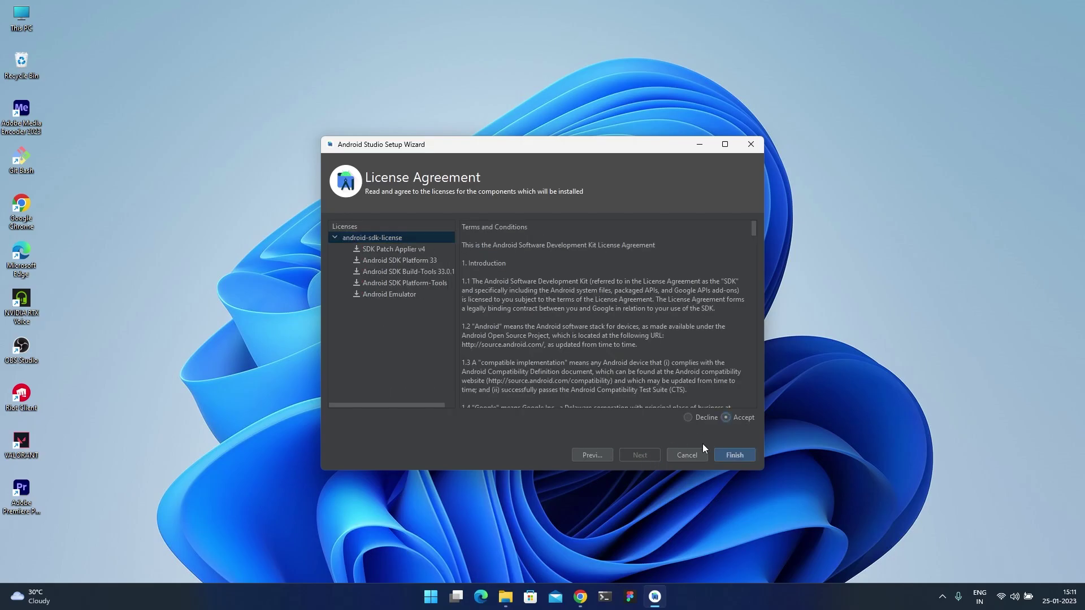
{"action": "left_click", "coordinate": [738, 454]}
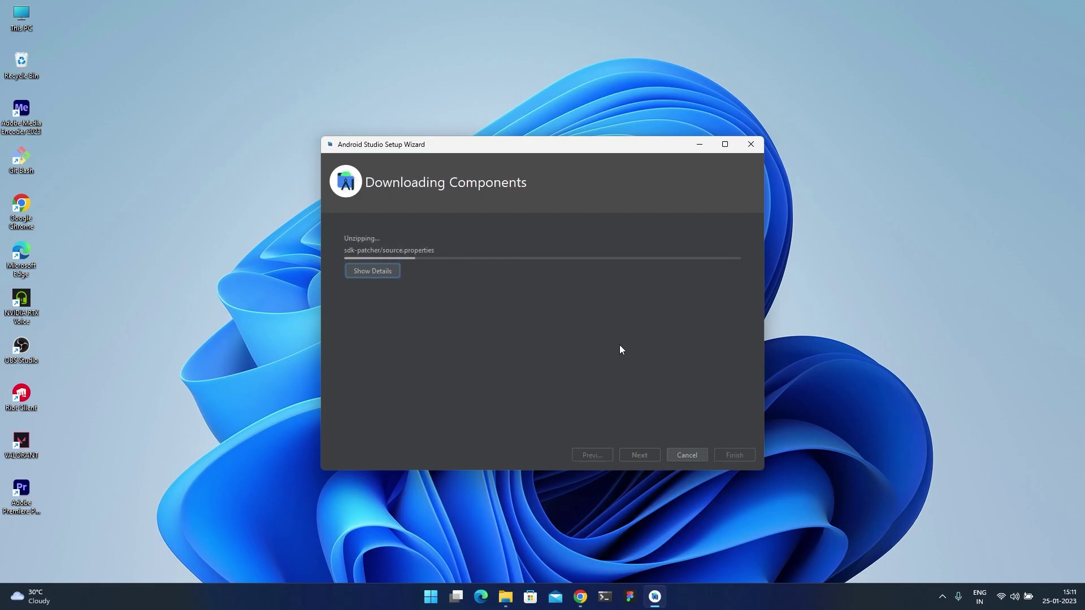
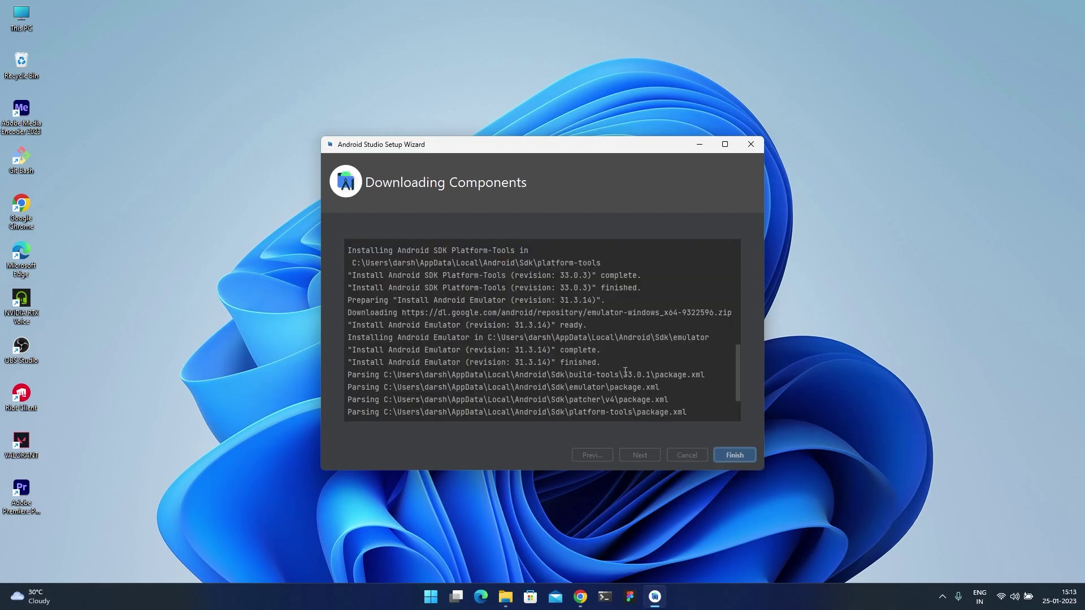
{"action": "left_click", "coordinate": [736, 453]}
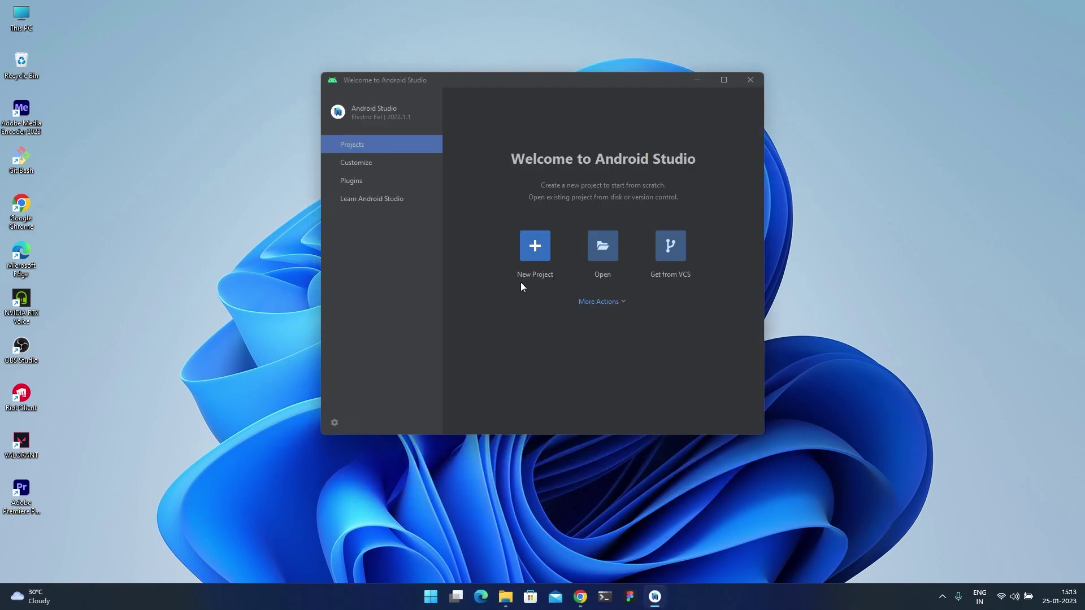
Step: Return to Todoist in Chrome, mark the "Download and Install Android Studio" sub-task as completed and minimize the browser
{"action": "left_click", "coordinate": [580, 596]}
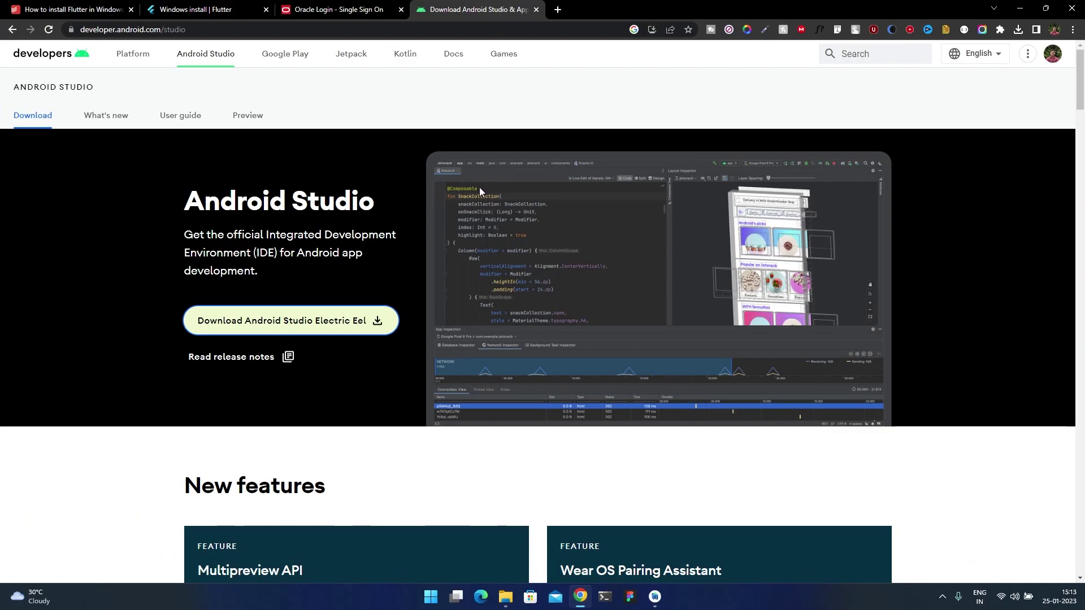
{"action": "left_click", "coordinate": [68, 9]}
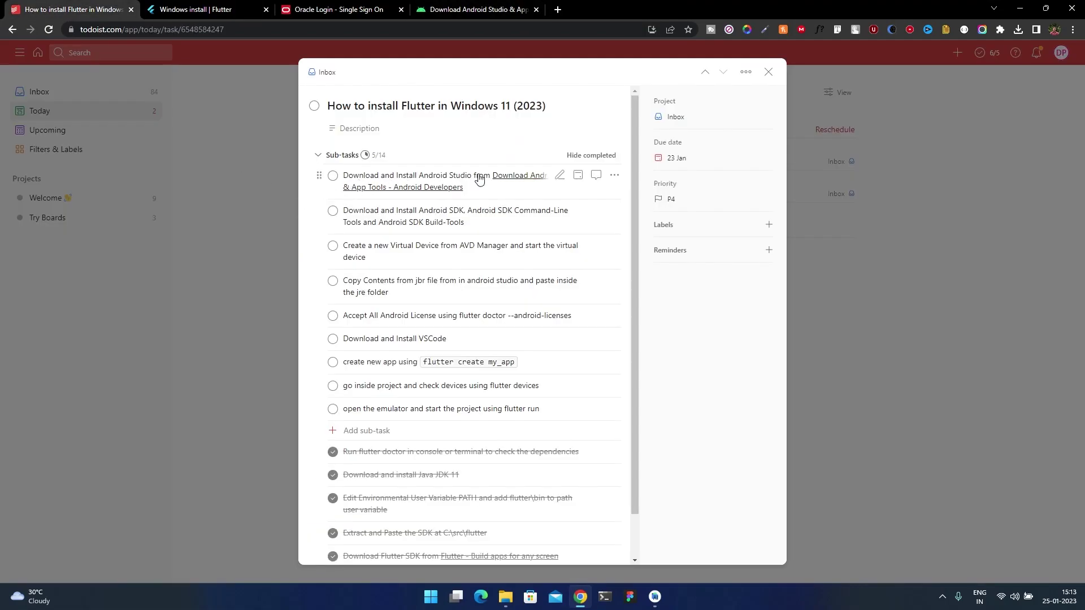
{"action": "left_click", "coordinate": [333, 178]}
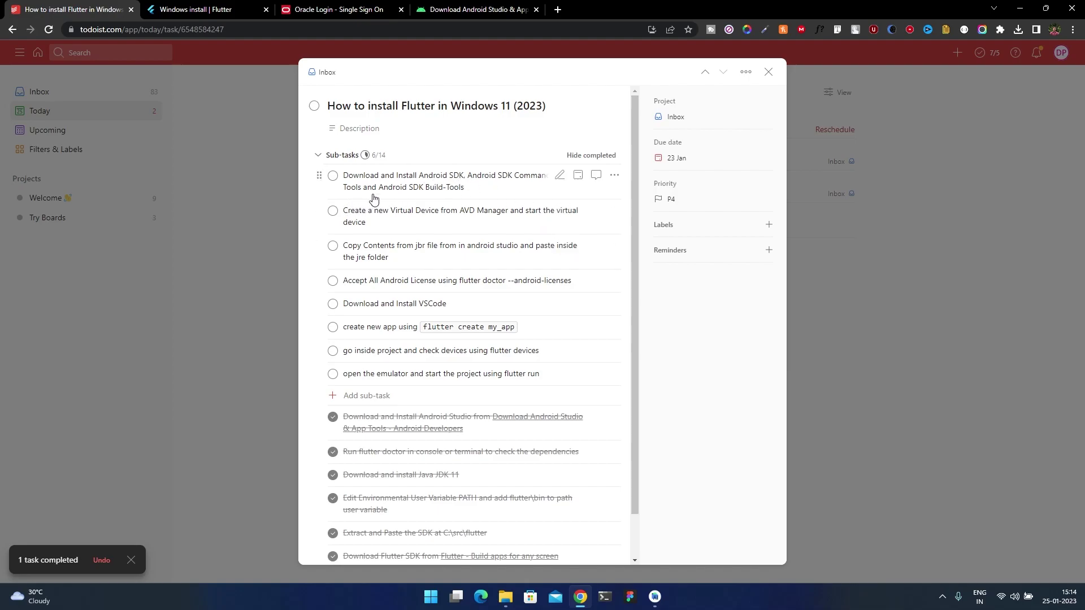
{"action": "left_click", "coordinate": [1019, 8]}
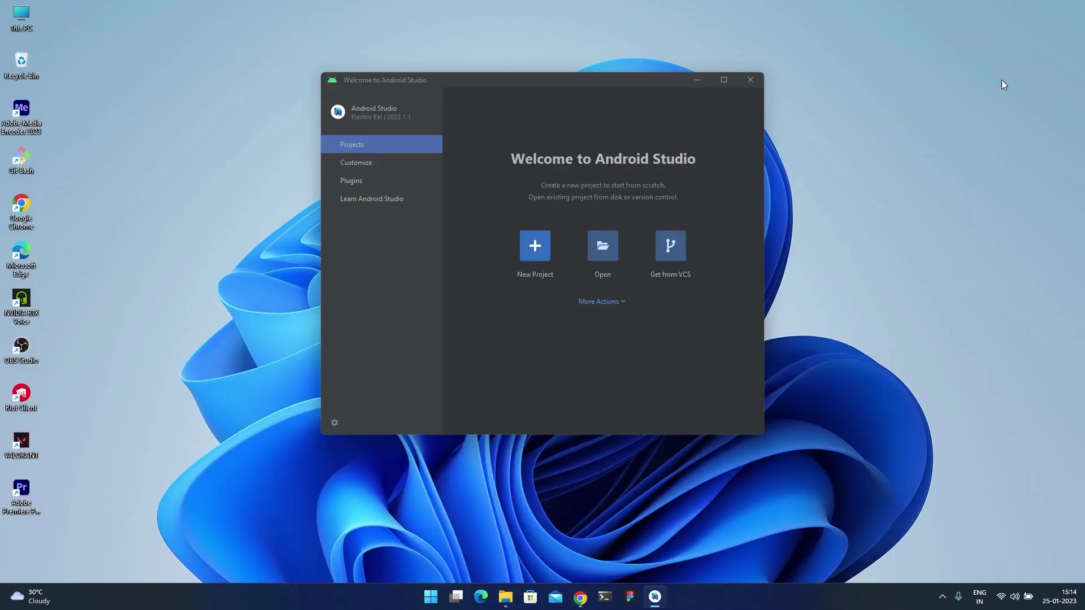
Step: Install Android SDK Command-line Tools (latest) through the SDK Manager and close the Android SDK settings
{"action": "left_click", "coordinate": [606, 305]}
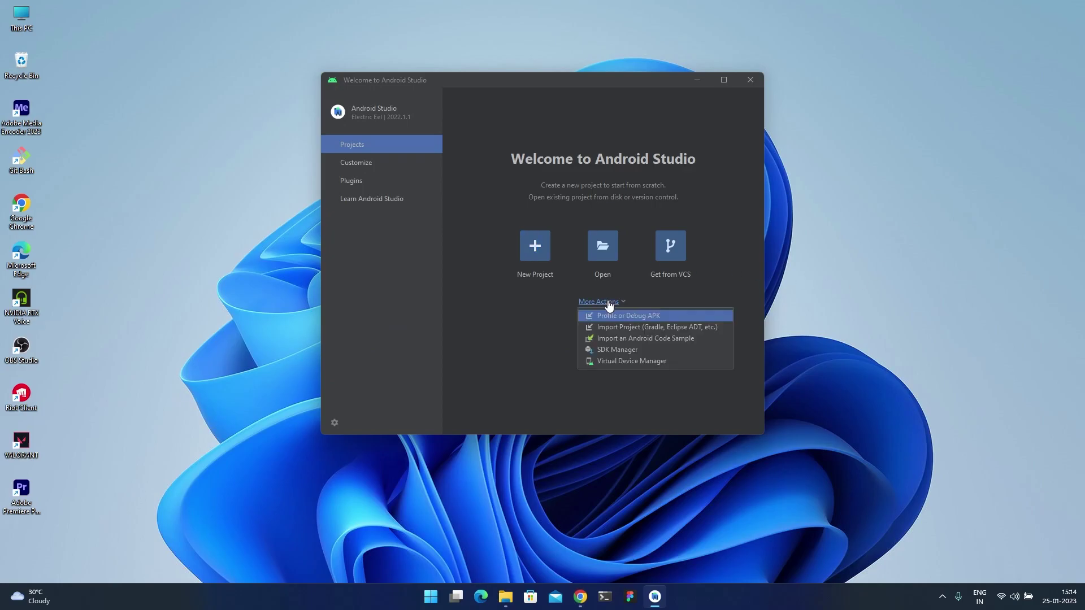
{"action": "left_click", "coordinate": [632, 354]}
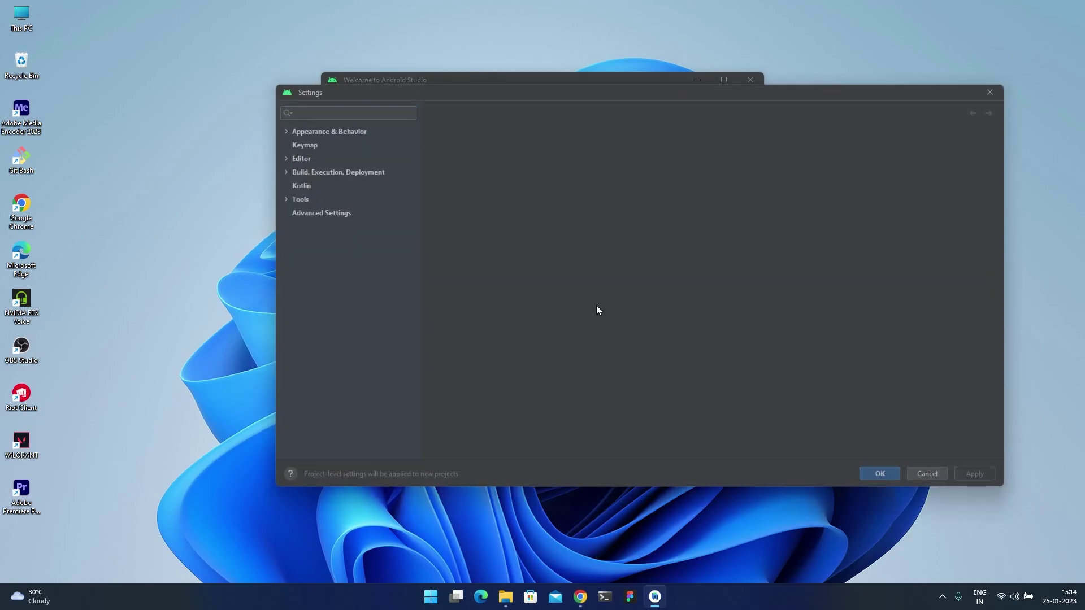
{"action": "left_click", "coordinate": [510, 168]}
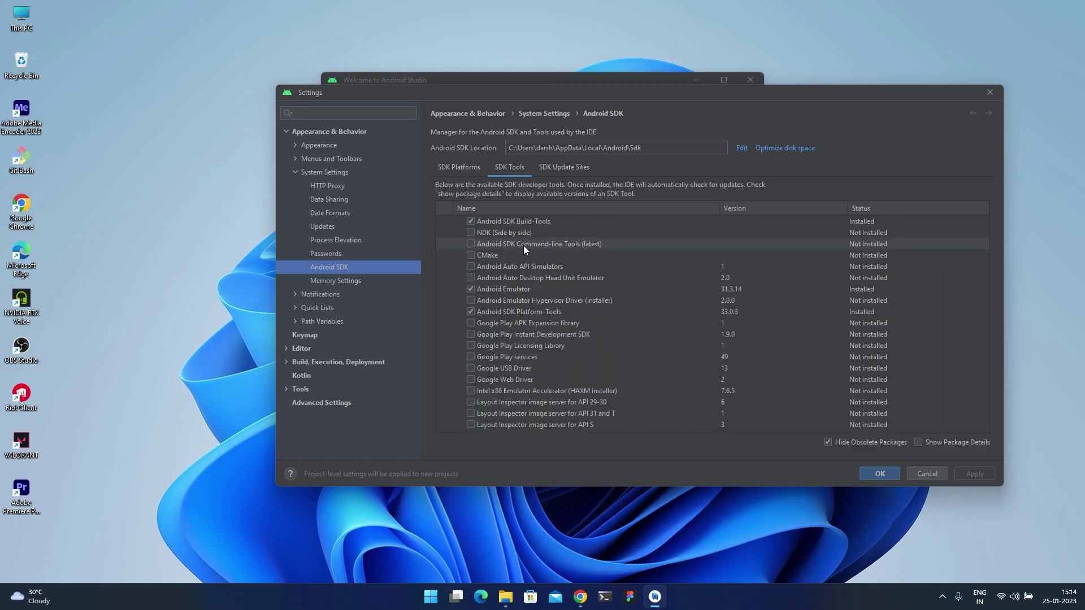
{"action": "left_click", "coordinate": [471, 244]}
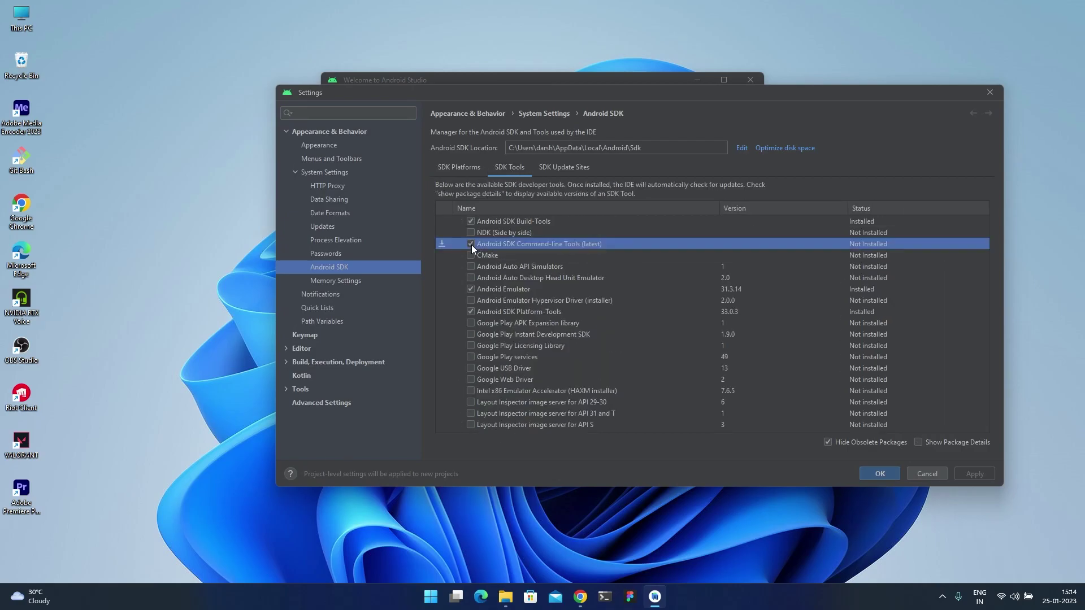
{"action": "left_click", "coordinate": [977, 474]}
{"action": "left_click", "coordinate": [730, 353]}
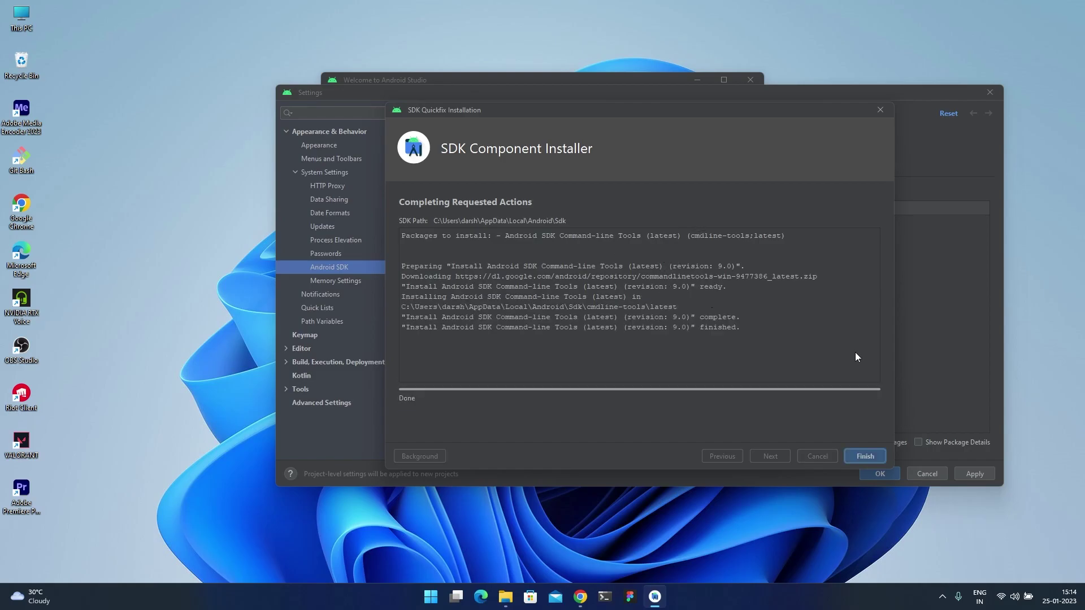
{"action": "left_click", "coordinate": [866, 455]}
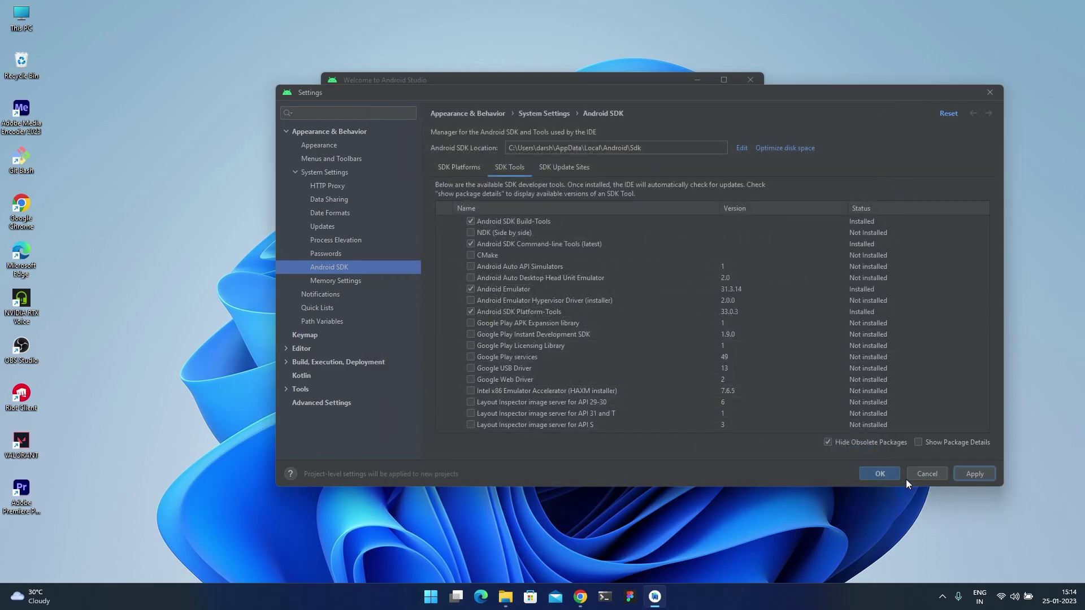
{"action": "left_click", "coordinate": [873, 476]}
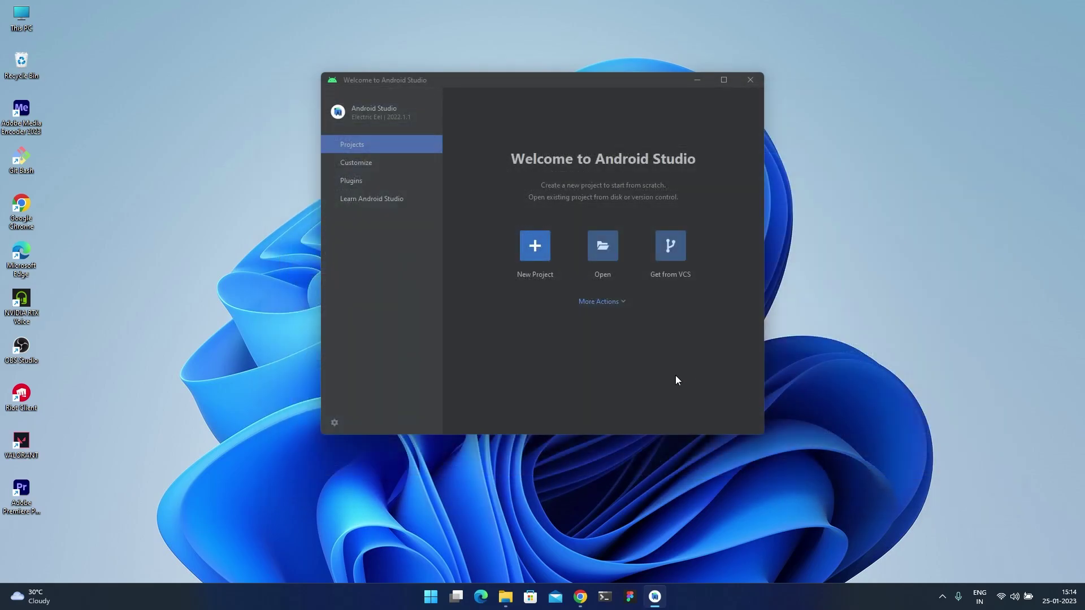
Step: Switch to Todoist in Chrome, complete the Android SDK, Command-Line Tools and Build-Tools sub-task and minimize the browser
{"action": "left_click", "coordinate": [580, 596]}
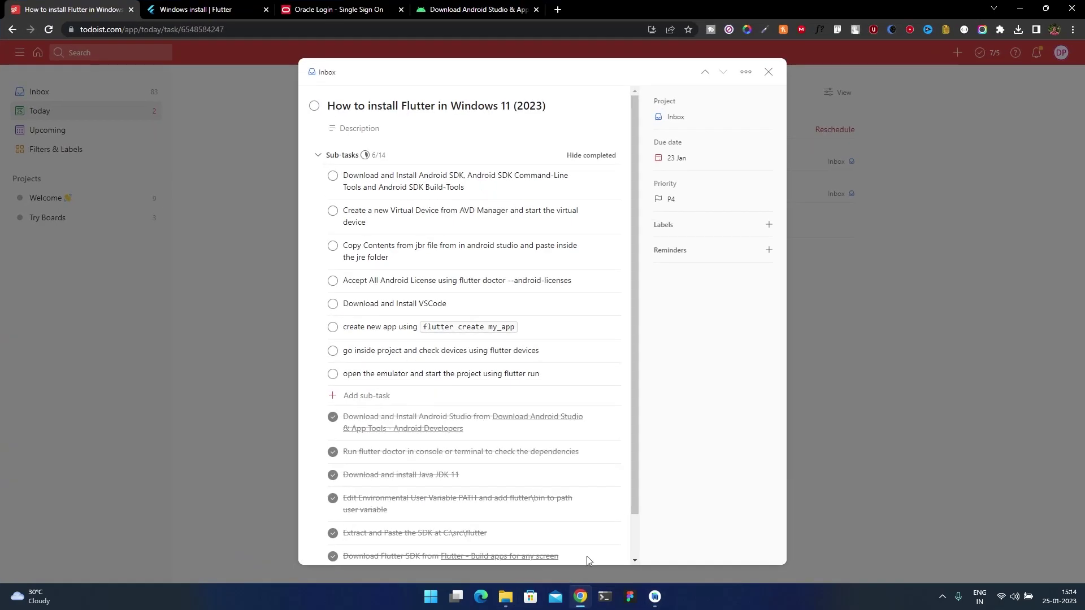
{"action": "left_click", "coordinate": [333, 176]}
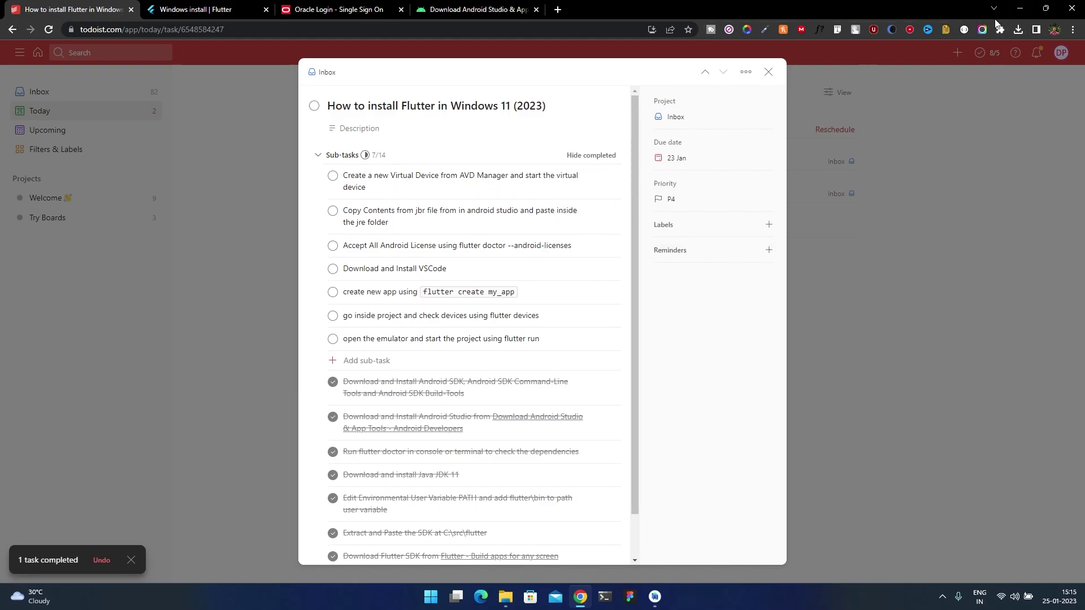
{"action": "left_click", "coordinate": [1027, 9]}
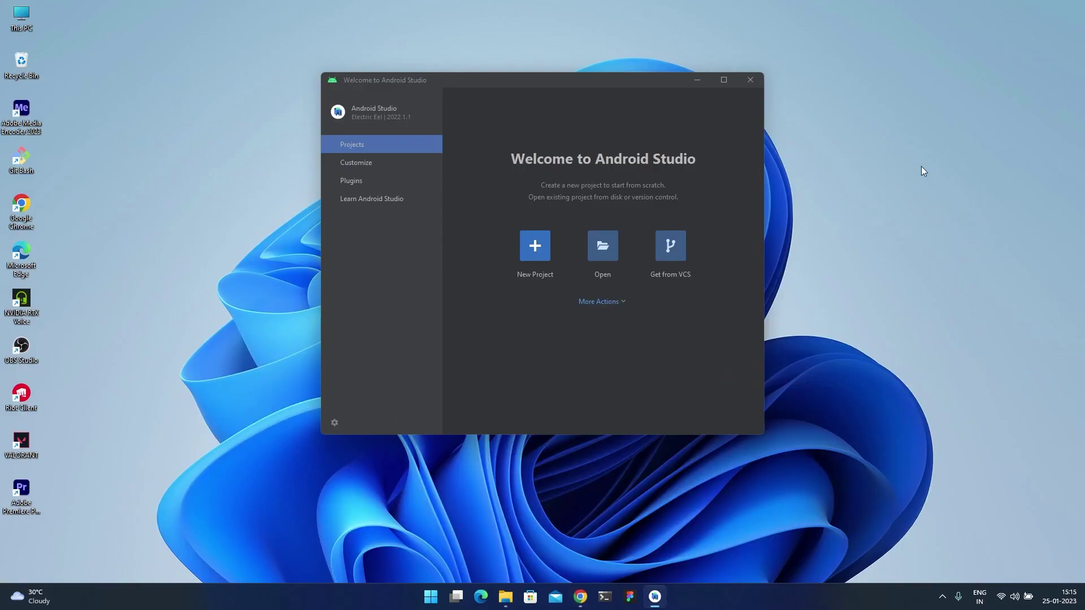
Step: Start a new virtual device from the Virtual Device Manager, using the Pixel 4 phone as its hardware definition
{"action": "left_click", "coordinate": [613, 303]}
{"action": "left_click", "coordinate": [620, 365]}
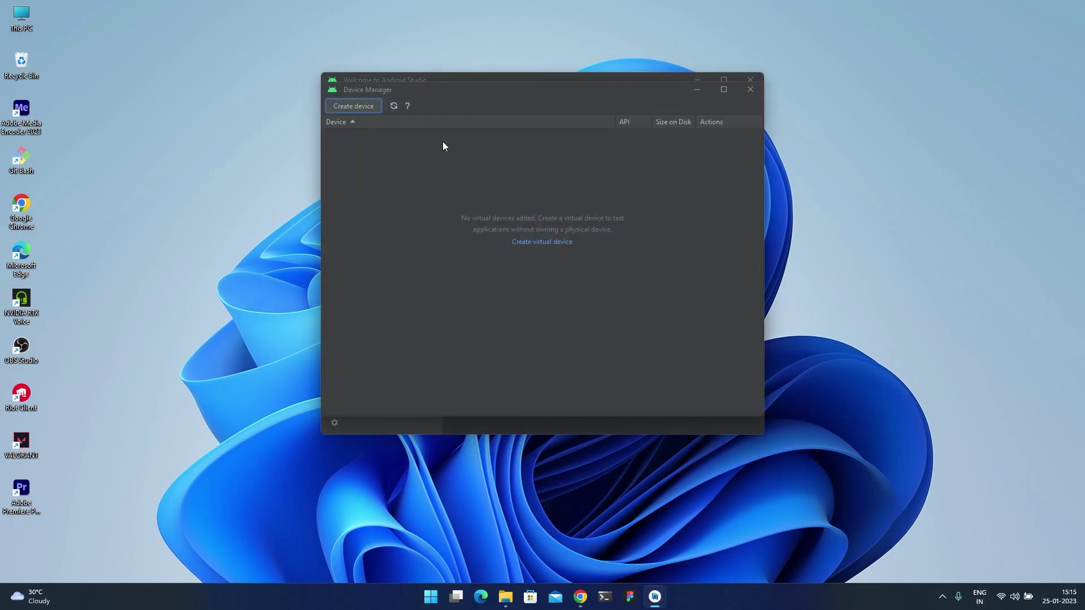
{"action": "left_click", "coordinate": [353, 107]}
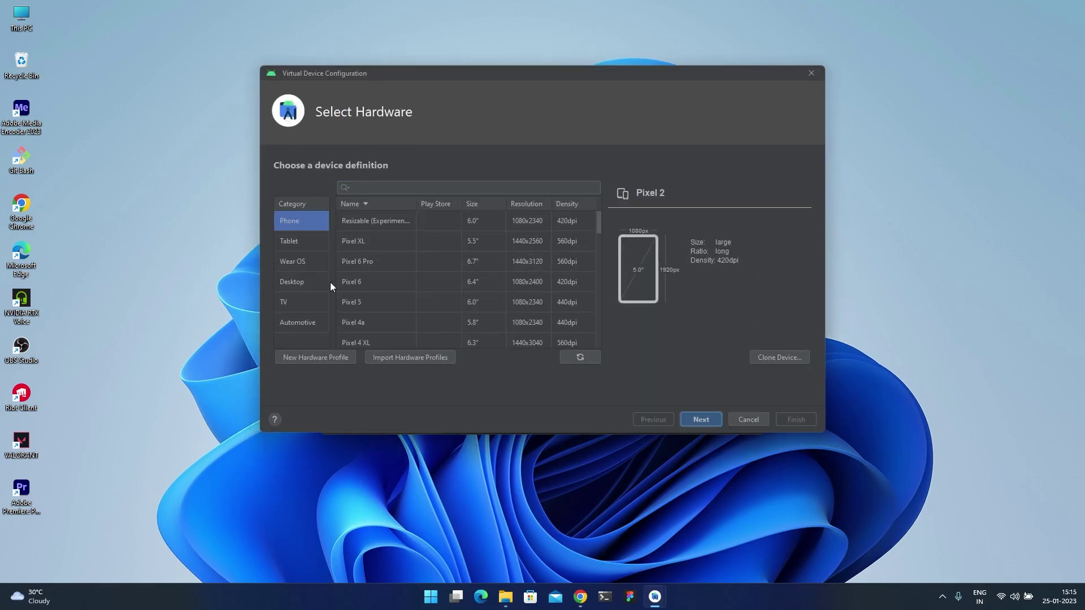
{"action": "scroll", "coordinate": [395, 253], "scroll_direction": "down", "scroll_amount": 3}
{"action": "left_click", "coordinate": [365, 304]}
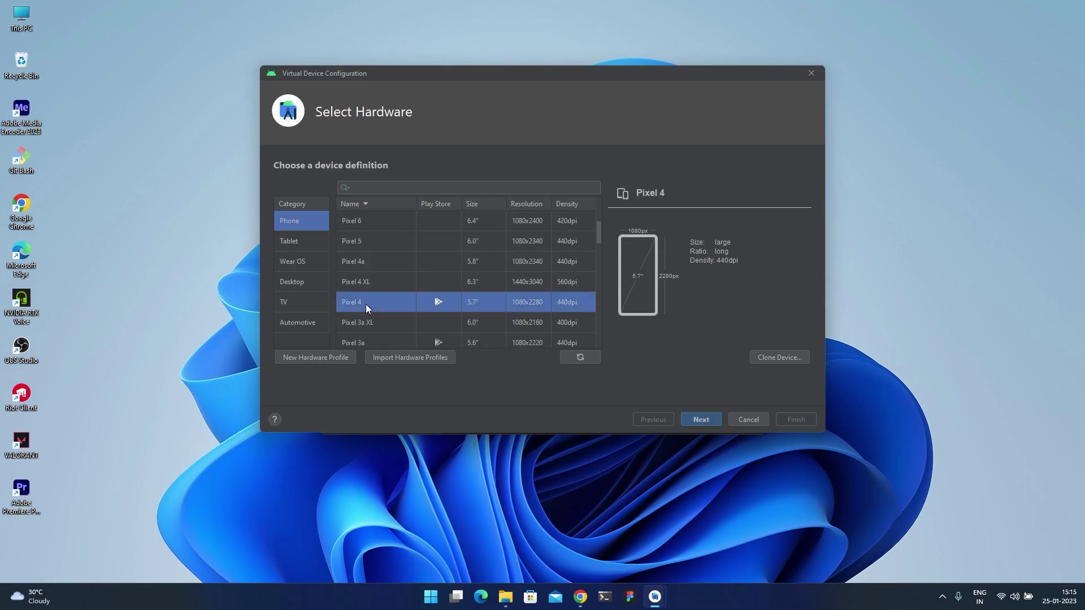
{"action": "left_click", "coordinate": [704, 420]}
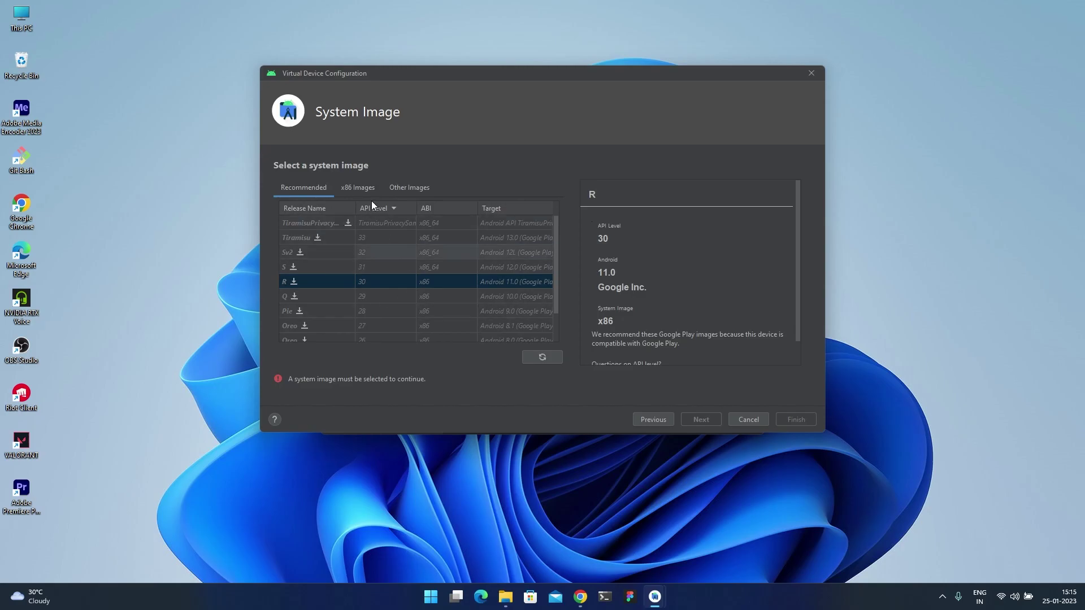
Step: Download the Android 12.0 "S" system image (API 31, x86_64), accepting the android-sdk-arm-dbt-license
{"action": "left_click", "coordinate": [293, 266]}
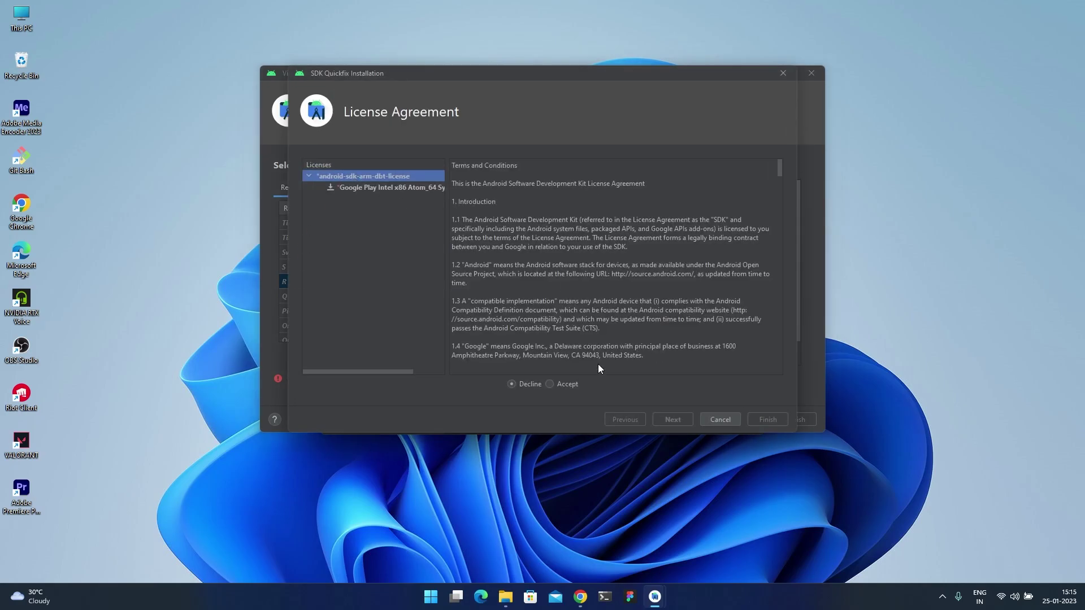
{"action": "left_click", "coordinate": [562, 384]}
{"action": "left_click", "coordinate": [674, 419]}
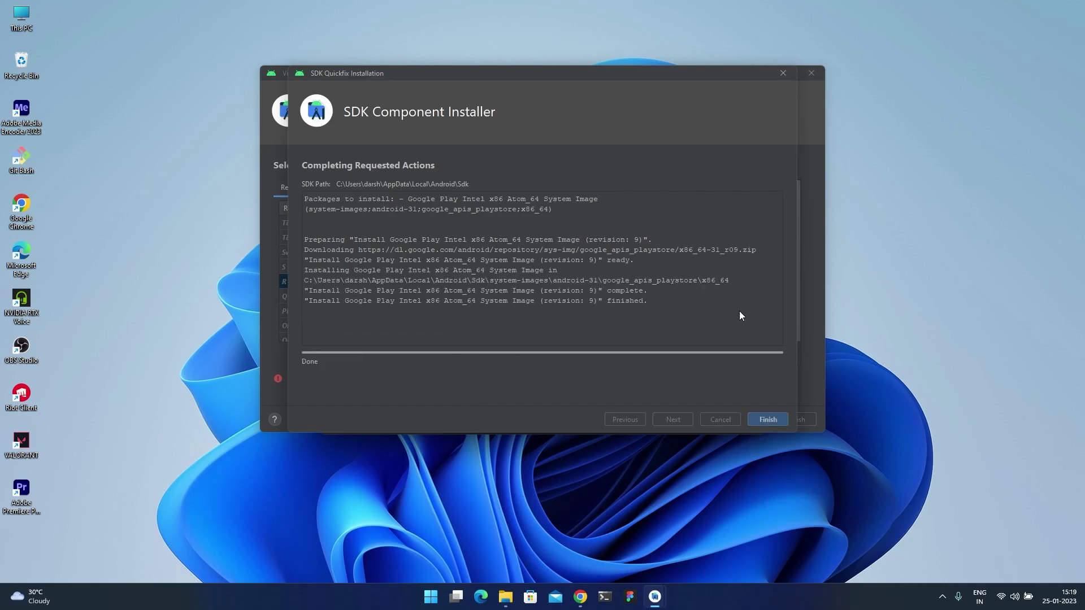
{"action": "left_click", "coordinate": [772, 419]}
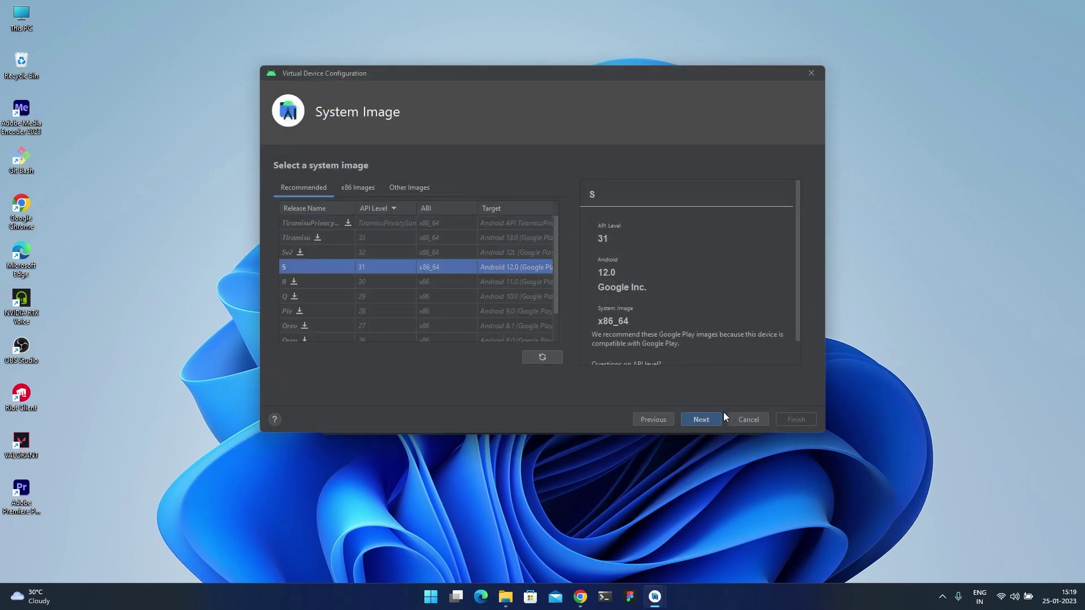
Step: Create the virtual device from the S system image, keeping the name Pixel 4 API 31 and Portrait startup orientation
{"action": "left_click", "coordinate": [707, 422]}
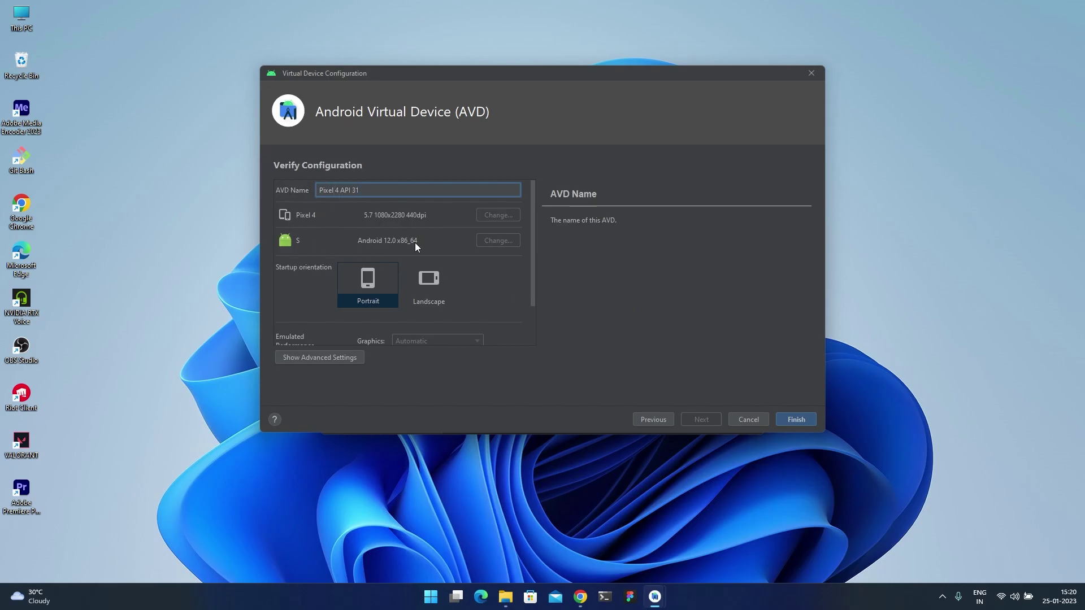
{"action": "scroll", "coordinate": [443, 321], "scroll_direction": "down", "scroll_amount": 2}
{"action": "scroll", "coordinate": [388, 281], "scroll_direction": "up", "scroll_amount": 2}
{"action": "left_click", "coordinate": [793, 421]}
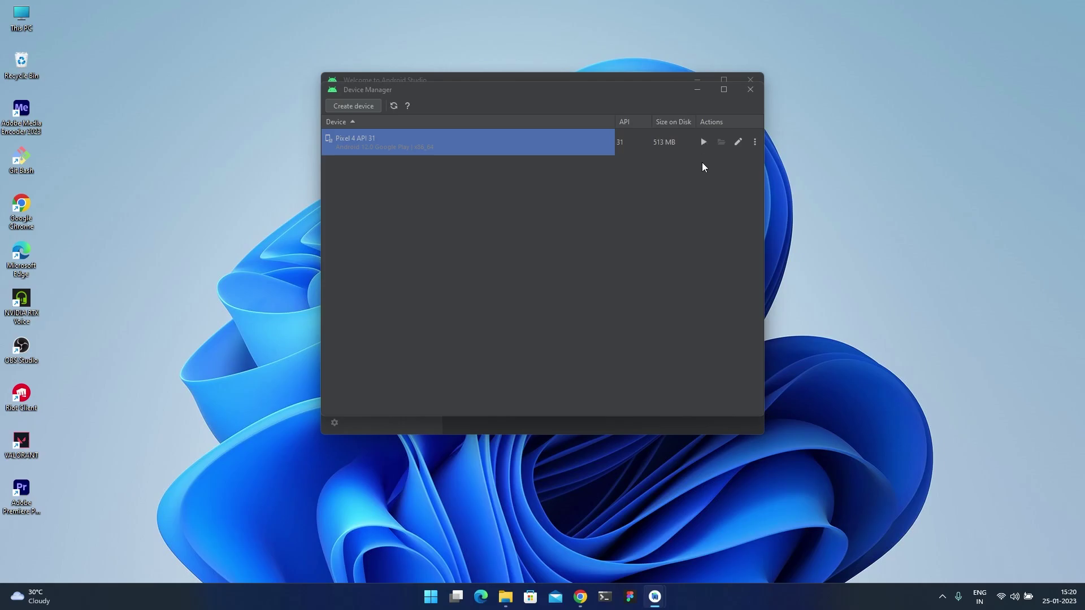
Step: Start the Pixel 4 API 31 emulator, place it at the desktop's right edge, dismiss the incompatible software notice and minimize the Device Manager
{"action": "left_click", "coordinate": [703, 142]}
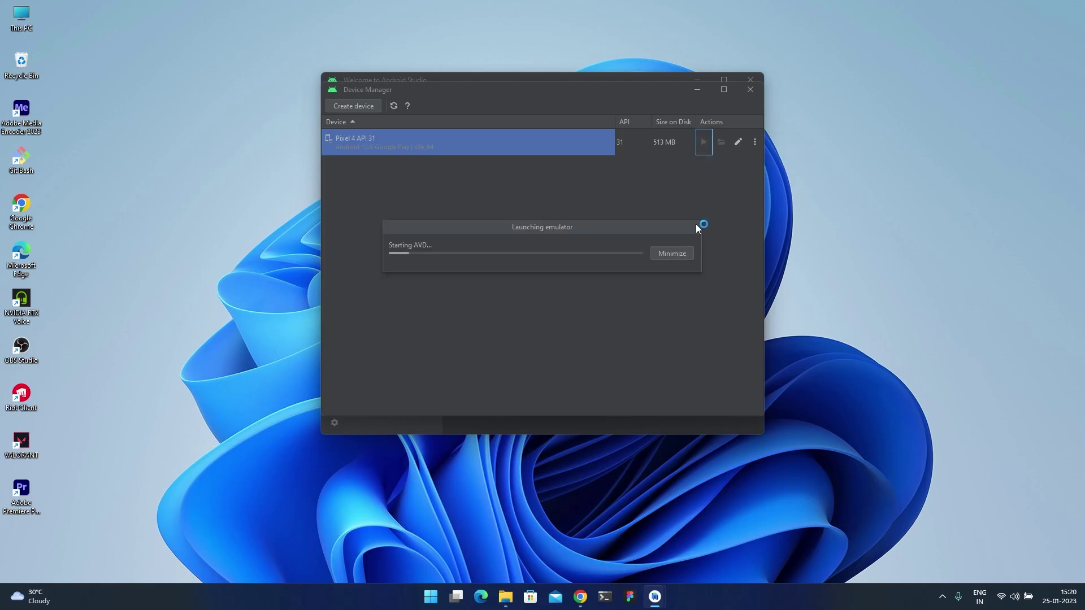
{"action": "left_click_drag", "start_coordinate": [203, 68], "coordinate": [1001, 16]}
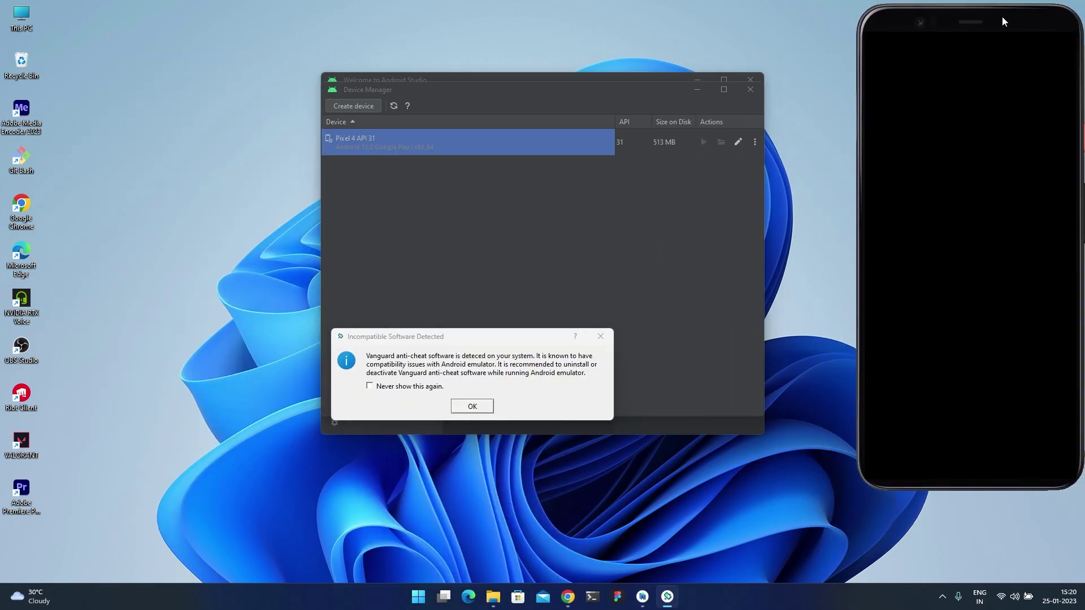
{"action": "left_click", "coordinate": [479, 405]}
{"action": "left_click", "coordinate": [698, 90]}
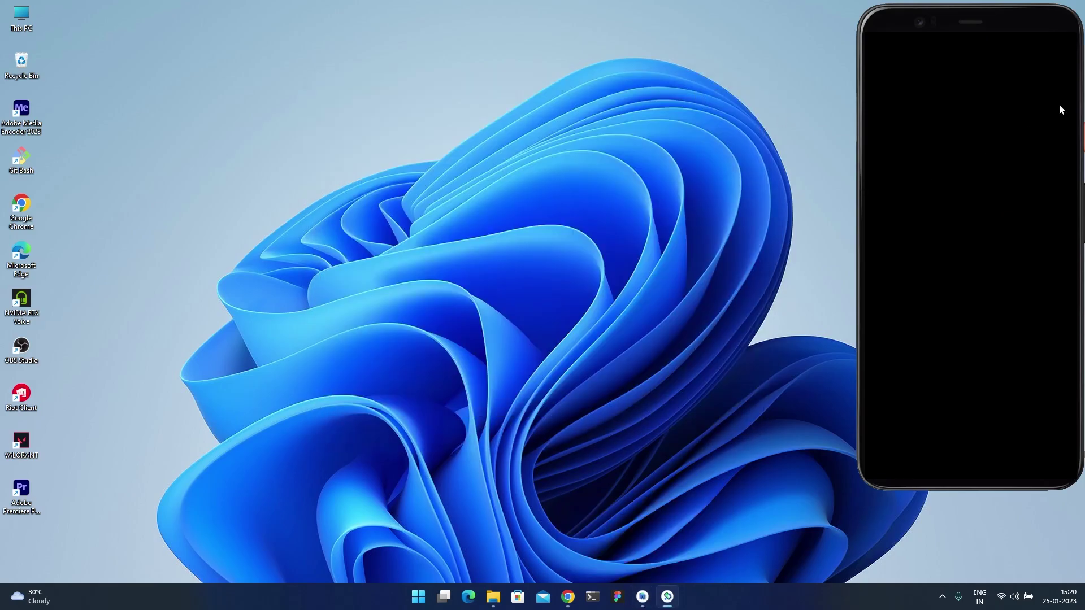
Step: Switch to Todoist in Chrome, complete the "Create a new Virtual Device from AVD Manager" sub-task and minimize the browser
{"action": "left_click", "coordinate": [568, 596]}
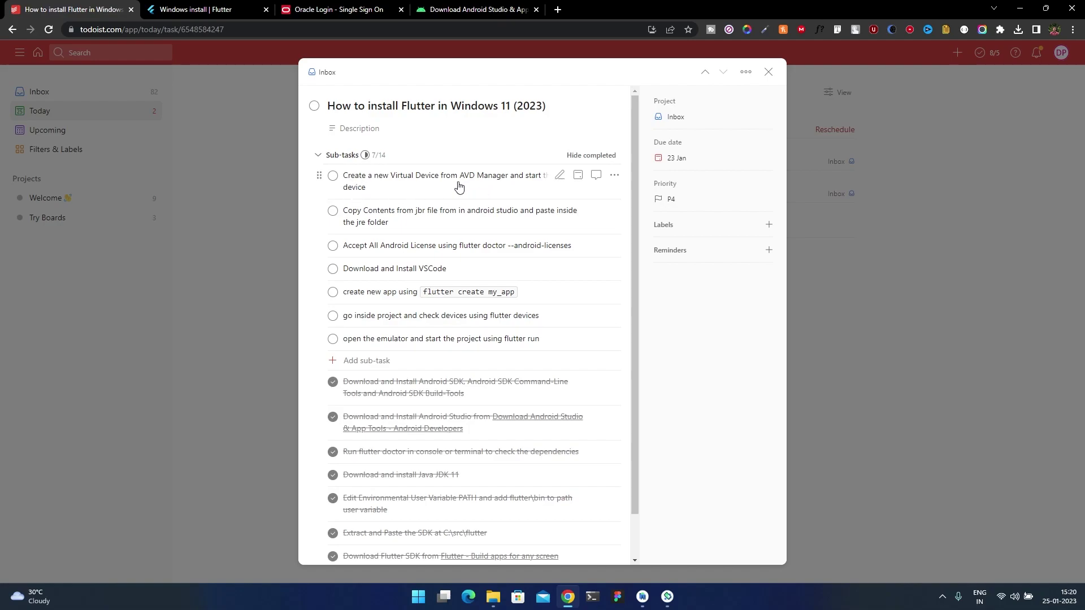
{"action": "left_click", "coordinate": [333, 176]}
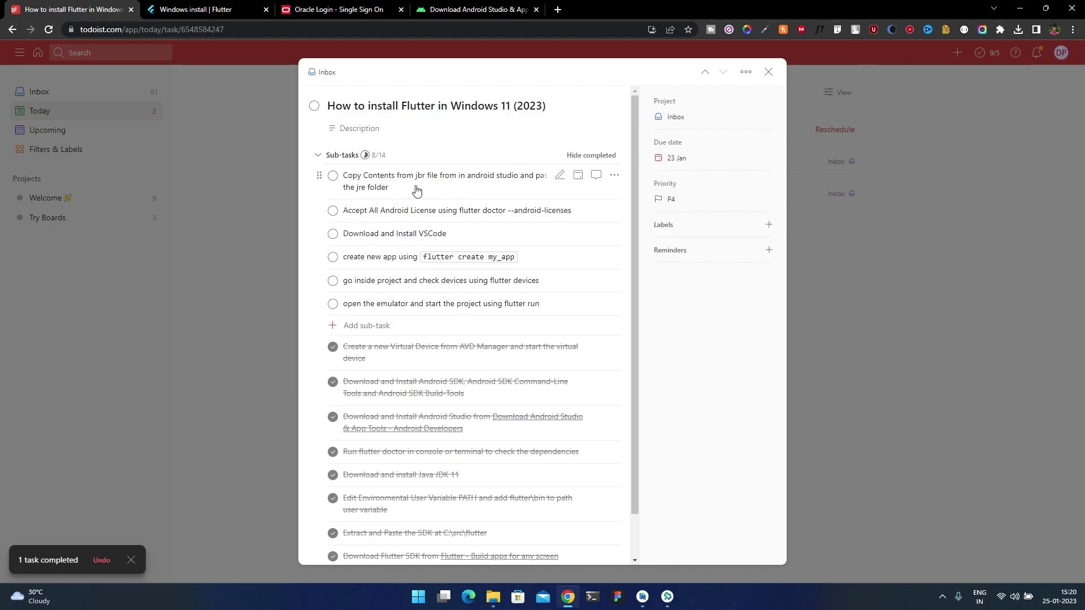
{"action": "left_click", "coordinate": [1020, 9]}
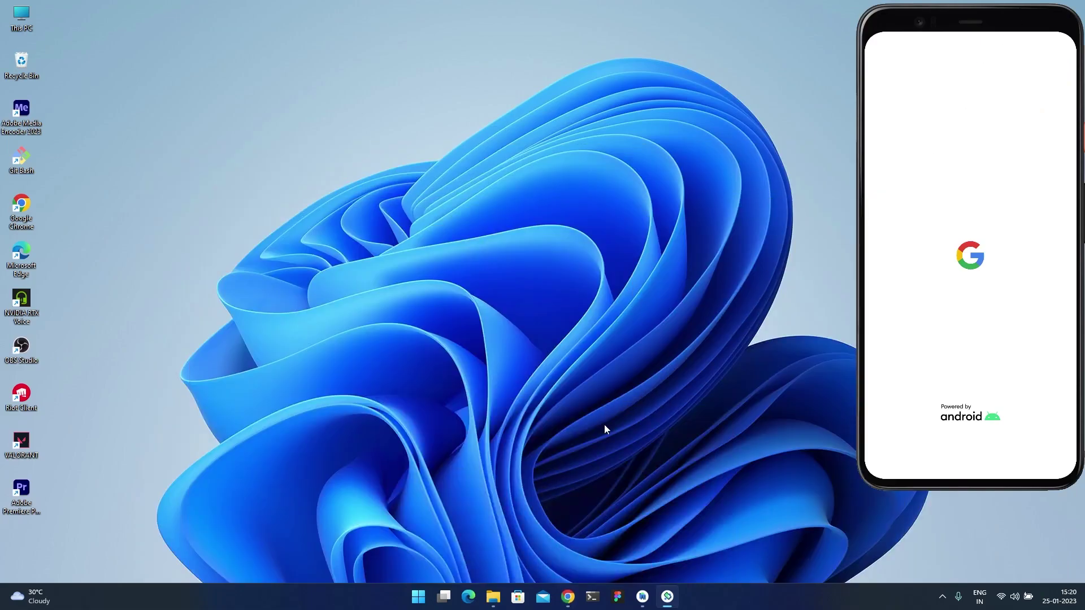
Step: Open Windows PowerShell, run flutter doctor and highlight the Android toolchain and Android Studio entries in its report
{"action": "left_click", "coordinate": [593, 605]}
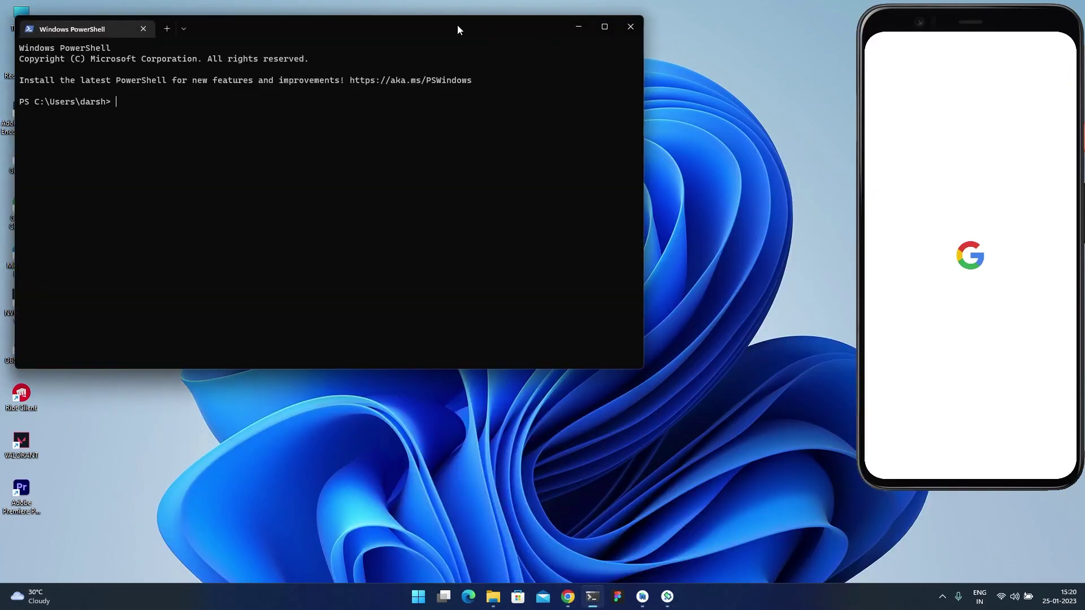
{"action": "left_click_drag", "start_coordinate": [456, 25], "coordinate": [613, 128]}
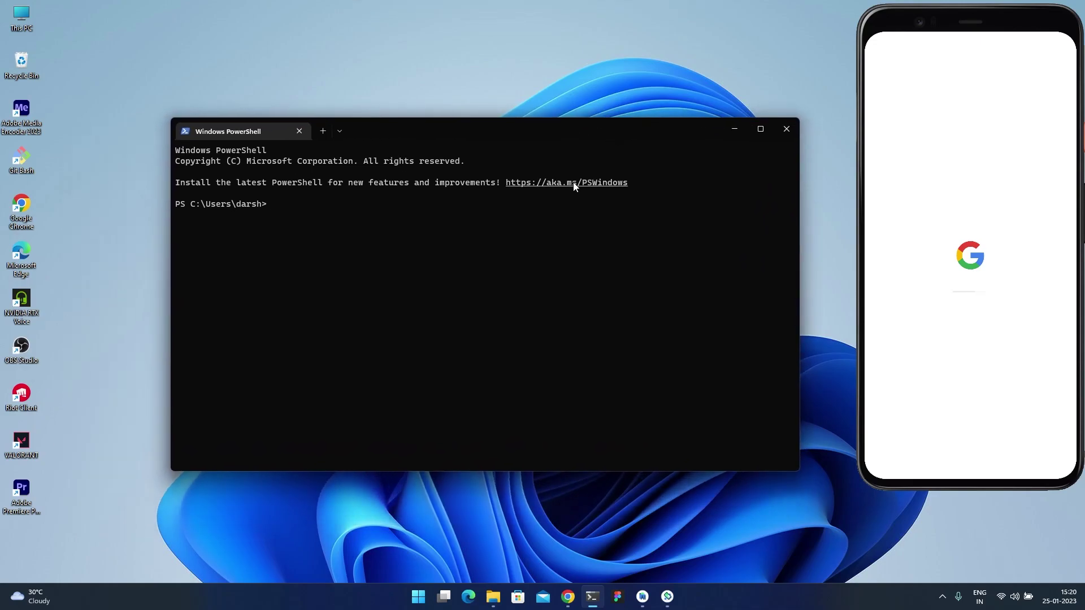
{"action": "type", "text": "flutter doctor"}
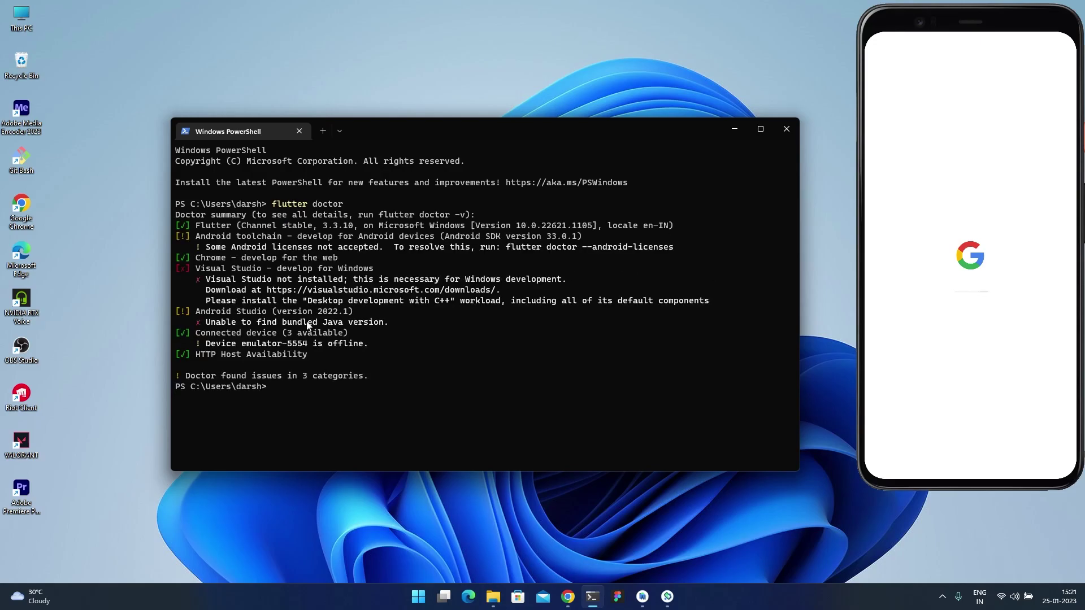
{"action": "left_click_drag", "start_coordinate": [196, 312], "coordinate": [372, 327]}
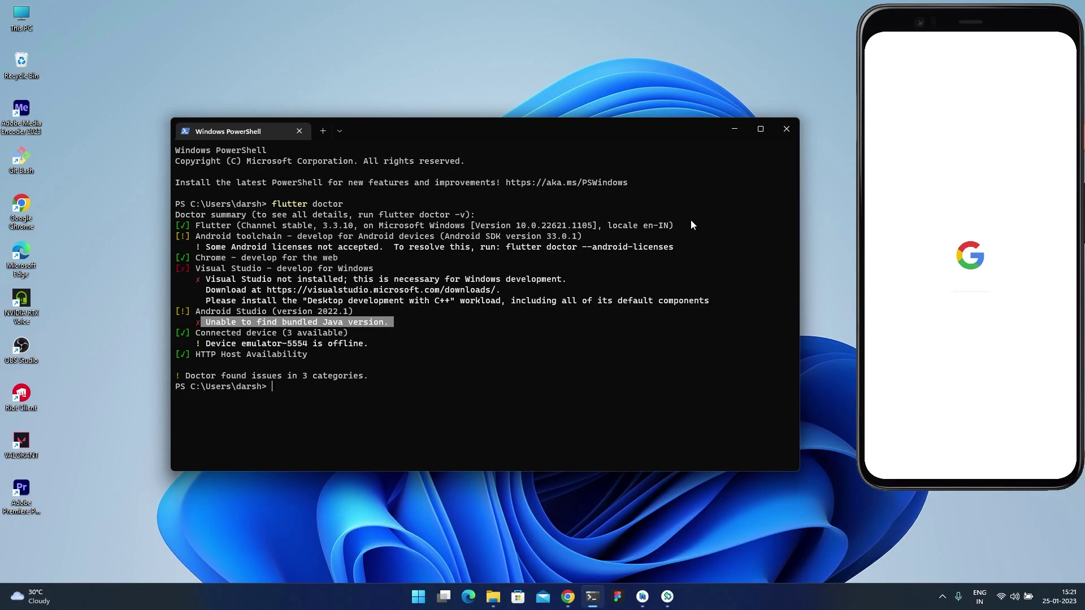
{"action": "left_click_drag", "start_coordinate": [204, 239], "coordinate": [671, 253]}
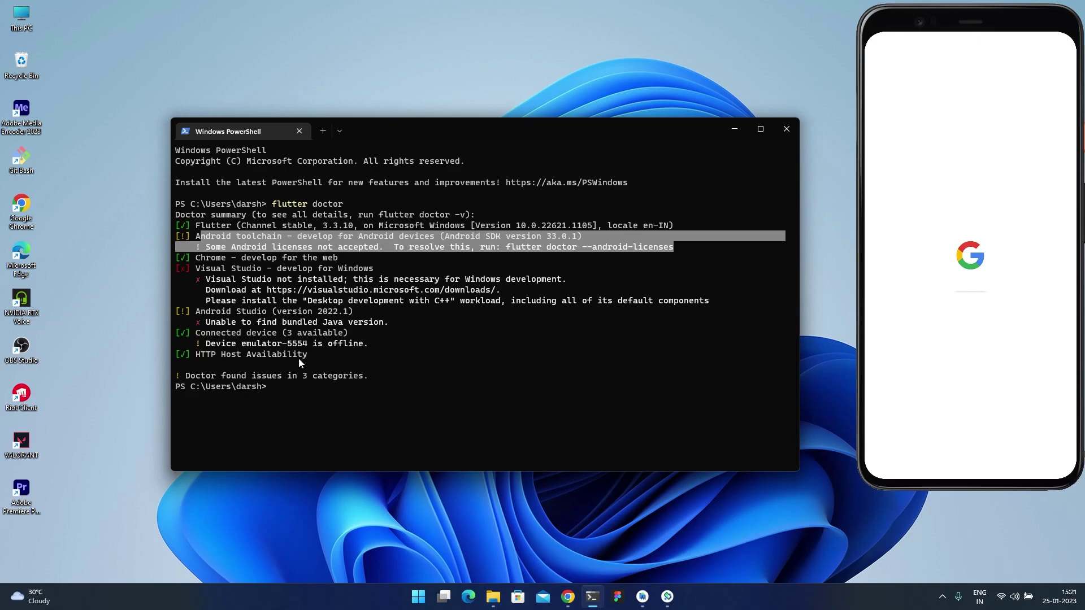
{"action": "left_click_drag", "start_coordinate": [199, 315], "coordinate": [357, 315]}
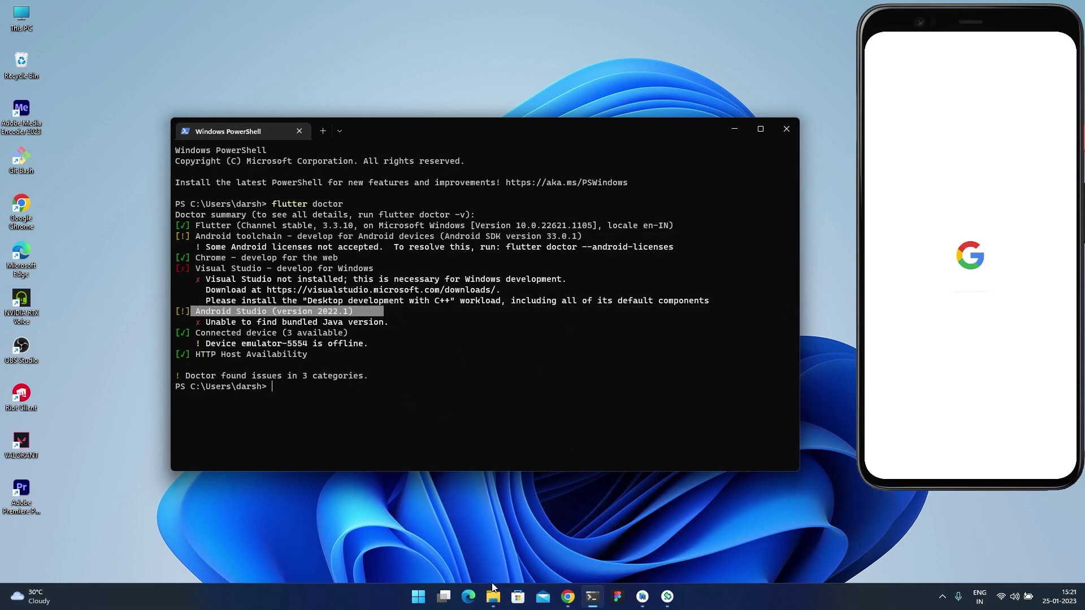
Step: Switch to File Explorer and open the C:\Program Files\Android\Android Studio folder
{"action": "left_click", "coordinate": [493, 593]}
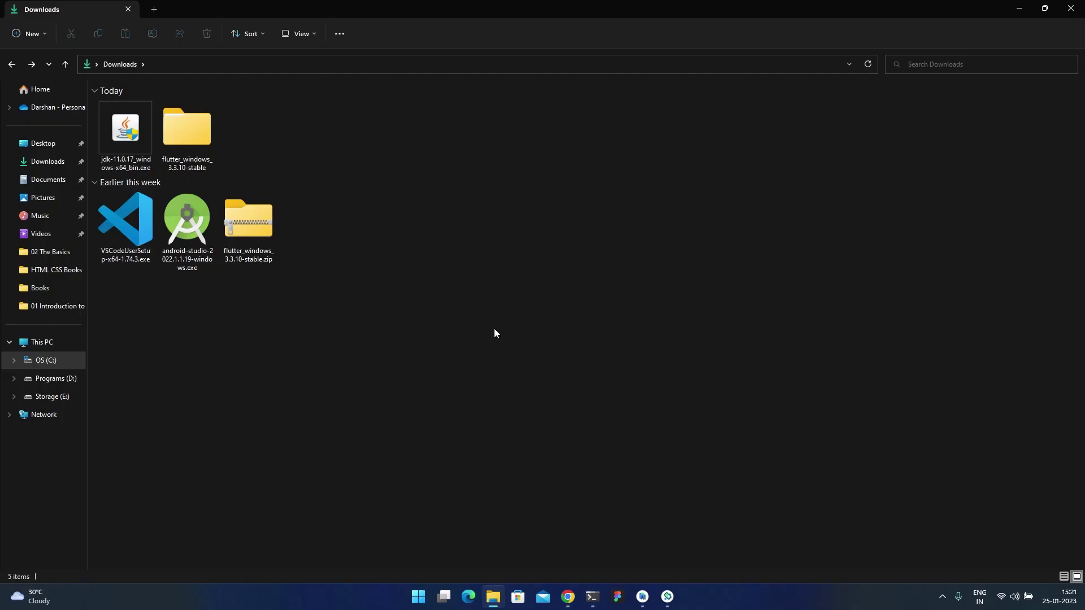
{"action": "left_click", "coordinate": [60, 360]}
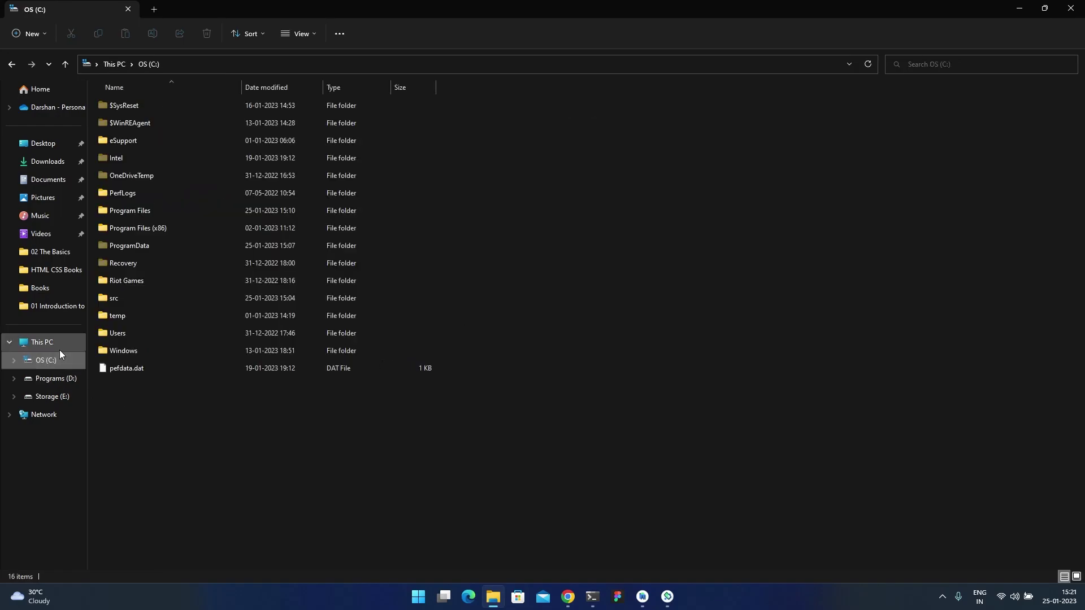
{"action": "double_click", "coordinate": [138, 210]}
{"action": "double_click", "coordinate": [132, 141]}
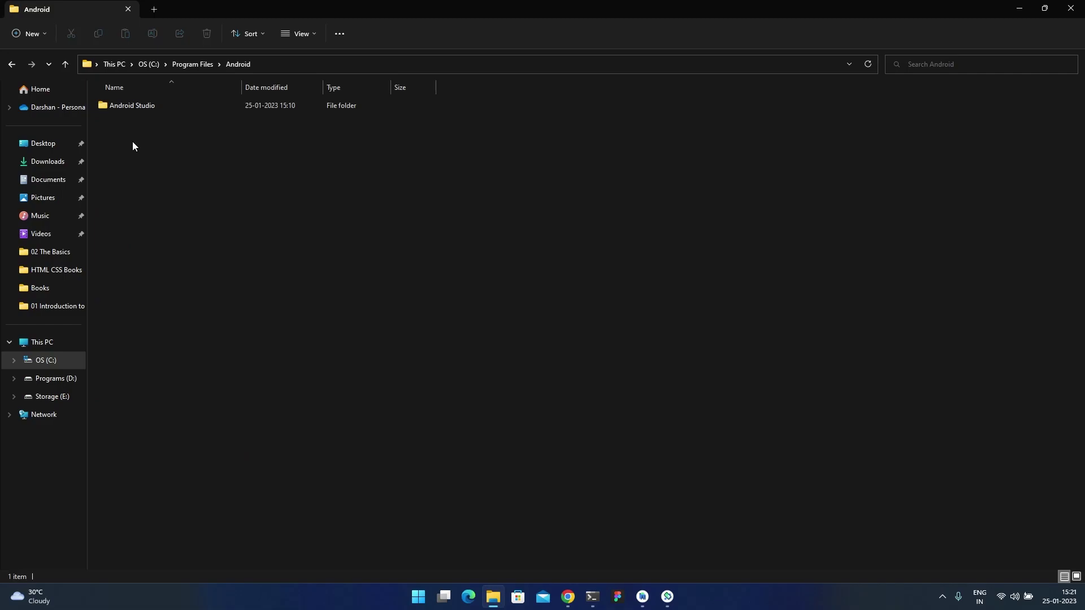
{"action": "double_click", "coordinate": [137, 103]}
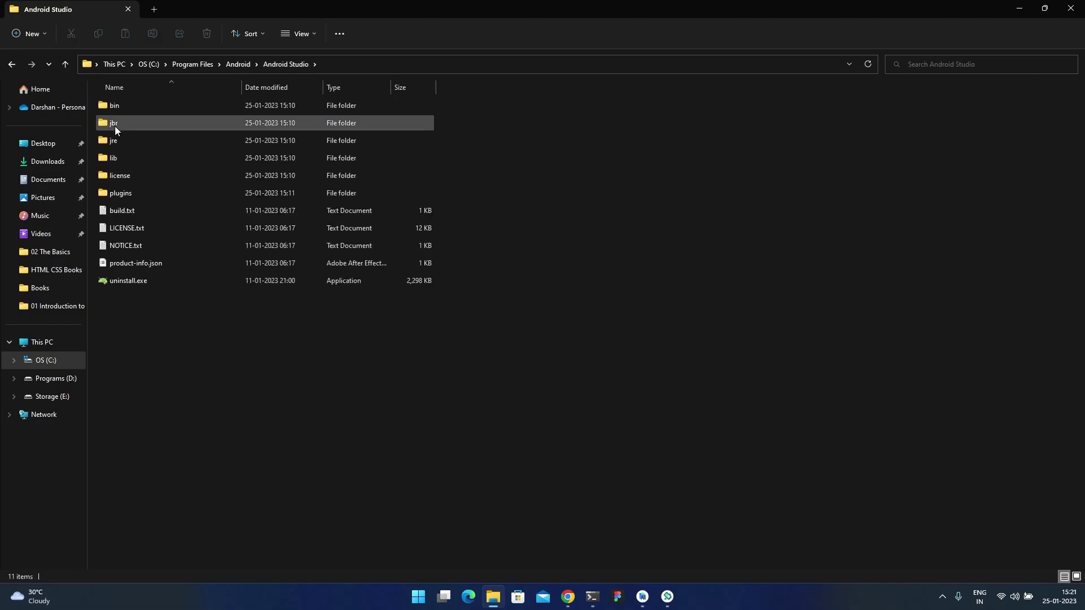
Step: Look inside the jre folder and its bin subfolder and return to the Android Studio folder
{"action": "double_click", "coordinate": [127, 140]}
{"action": "left_click", "coordinate": [127, 107]}
{"action": "double_click", "coordinate": [128, 107]}
{"action": "key", "text": "alt+Left"}
{"action": "key", "text": "alt+Left"}
Step: Open the jbr folder and copy all of its contents
{"action": "left_click", "coordinate": [127, 126]}
{"action": "double_click", "coordinate": [126, 128]}
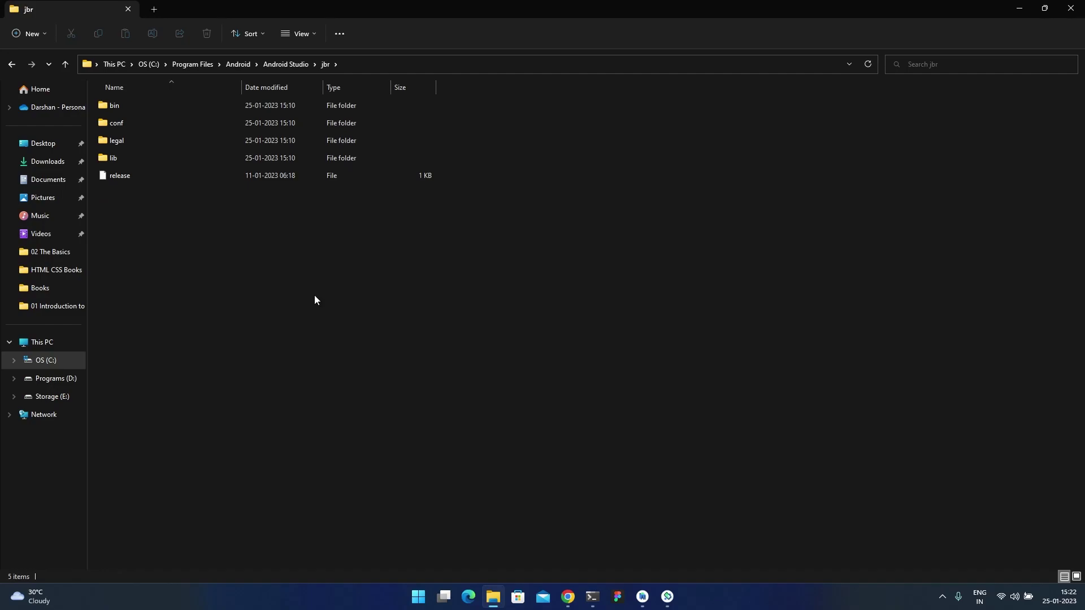
{"action": "key", "text": "ctrl+a"}
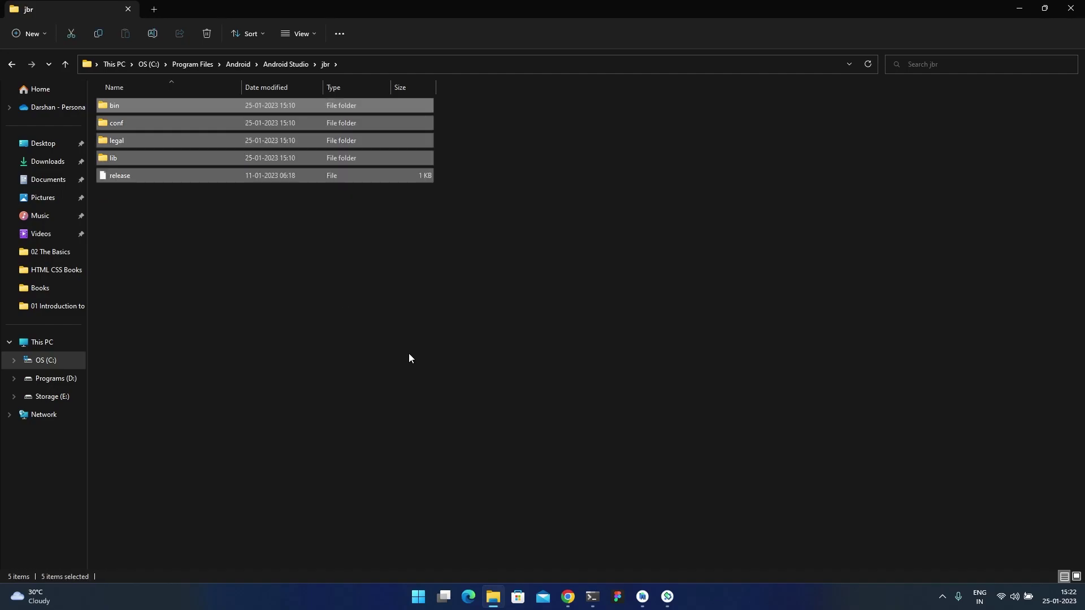
Step: Paste the copied jbr contents into the Android Studio jre folder, approving the prompts that come up during the copy
{"action": "key", "text": "alt+Left"}
{"action": "left_click", "coordinate": [125, 141]}
{"action": "double_click", "coordinate": [124, 141]}
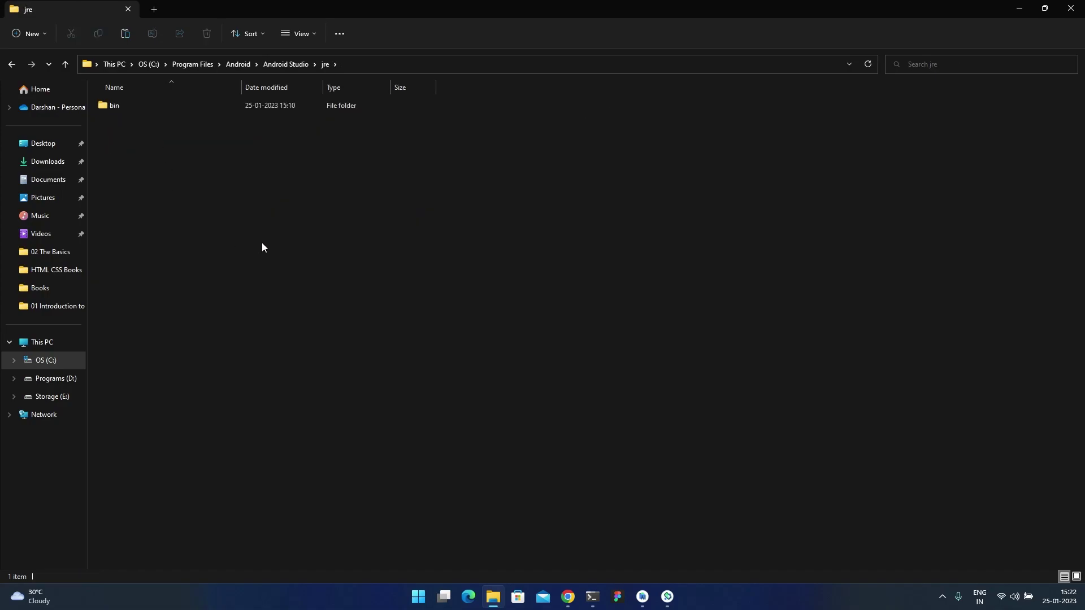
{"action": "key", "text": "ctrl+v"}
{"action": "left_click", "coordinate": [522, 244]}
{"action": "left_click", "coordinate": [483, 226]}
{"action": "left_click", "coordinate": [514, 242]}
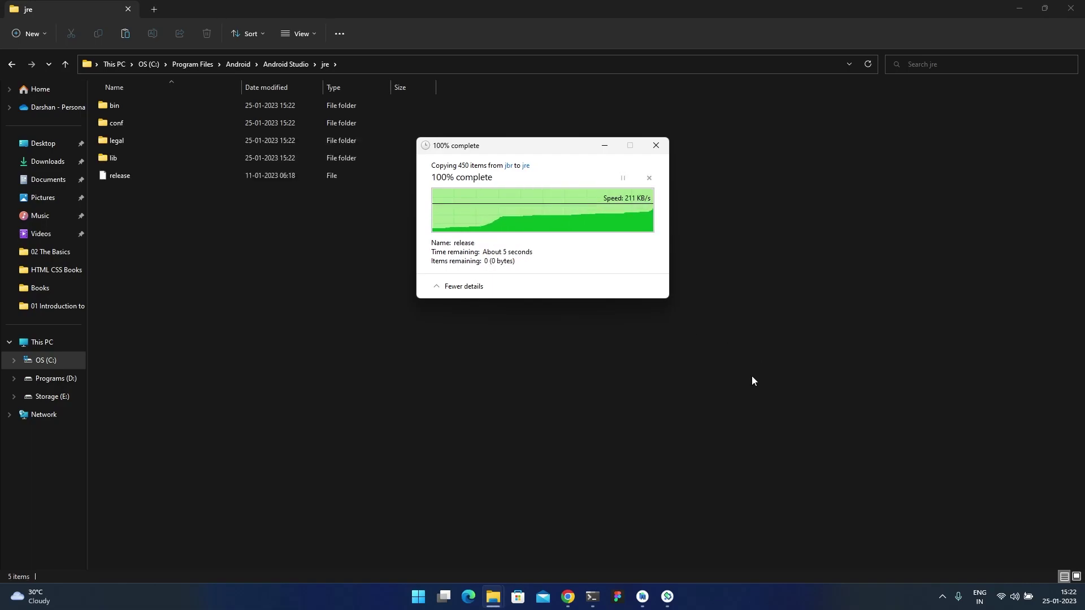
{"action": "right_click", "coordinate": [269, 340]}
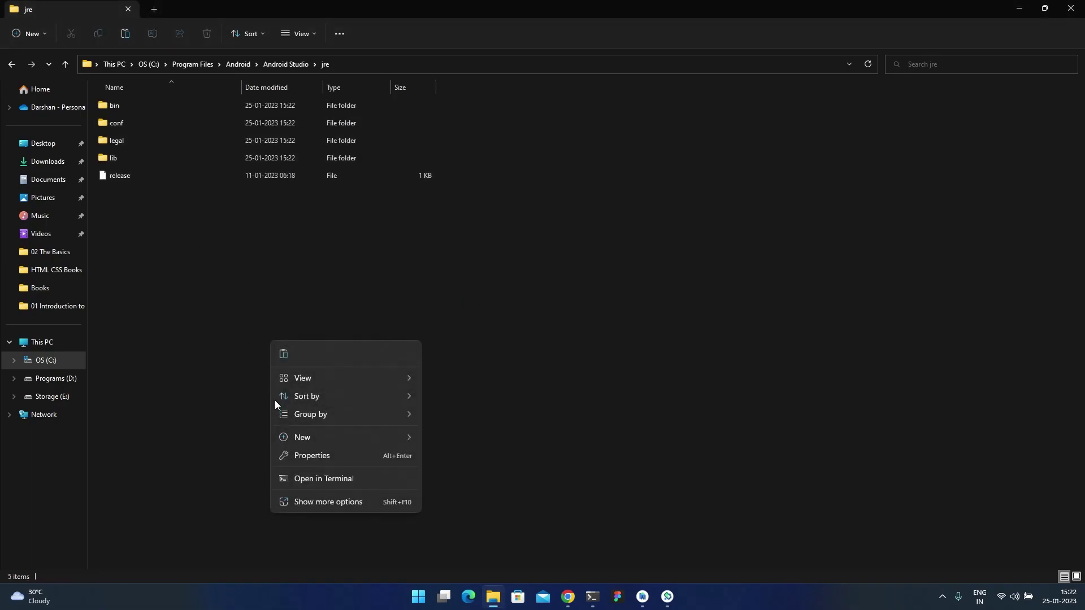
{"action": "left_click", "coordinate": [192, 311]}
Step: Minimize File Explorer, run flutter doctor again in PowerShell and highlight the Android Studio entry in the new report
{"action": "left_click", "coordinate": [1019, 8]}
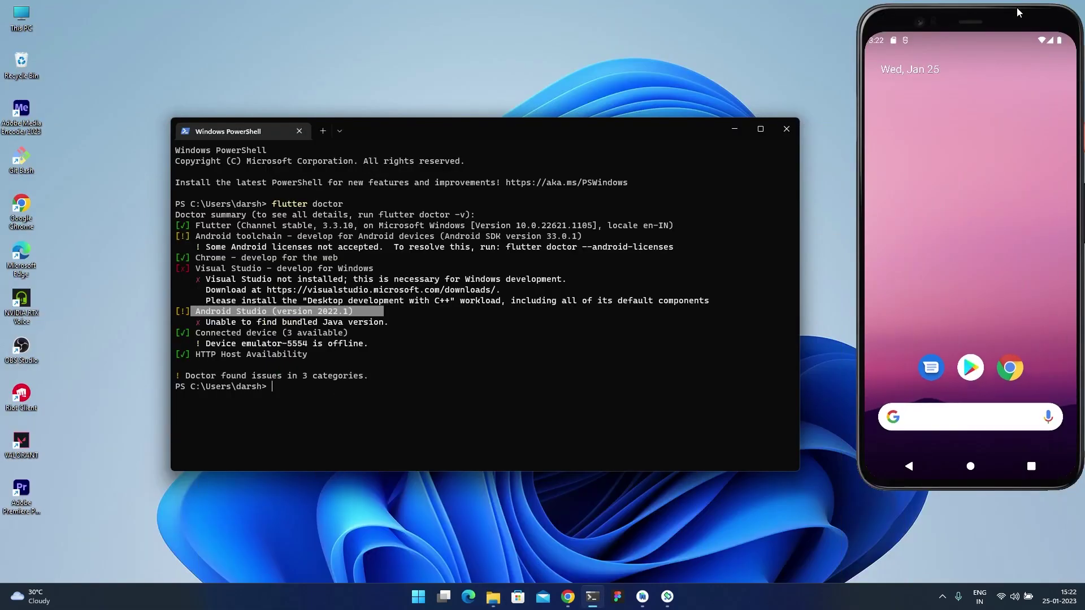
{"action": "key", "text": "Up"}
{"action": "key", "text": "Return"}
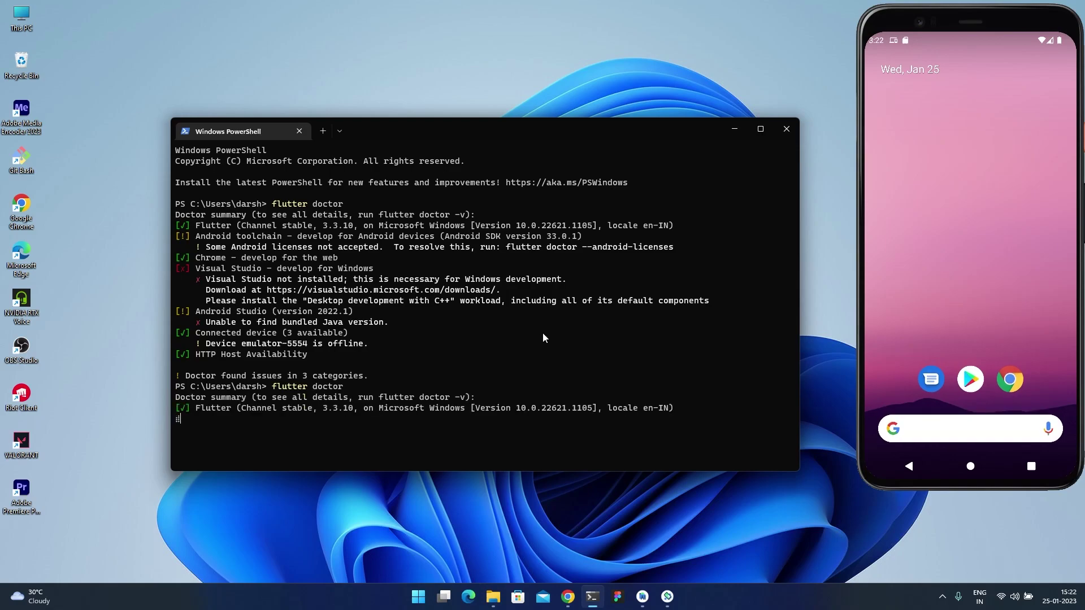
{"action": "left_click_drag", "start_coordinate": [196, 408], "coordinate": [352, 412]}
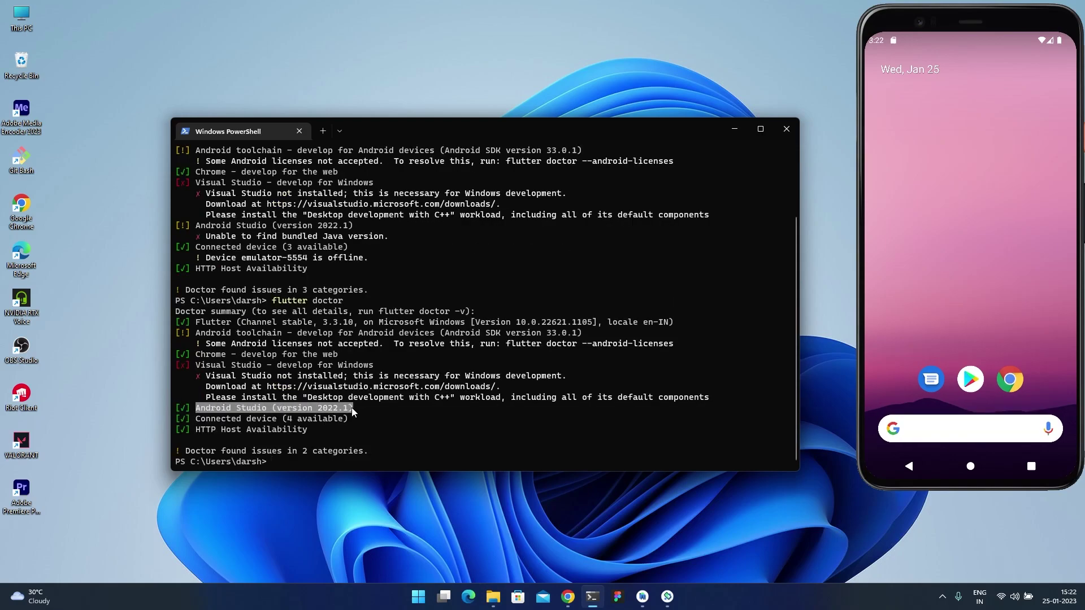
Step: Replace the PowerShell window with a fresh one, run flutter doctor and highlight the Android Studio and Android toolchain entries
{"action": "left_click", "coordinate": [786, 128]}
{"action": "left_click", "coordinate": [591, 598]}
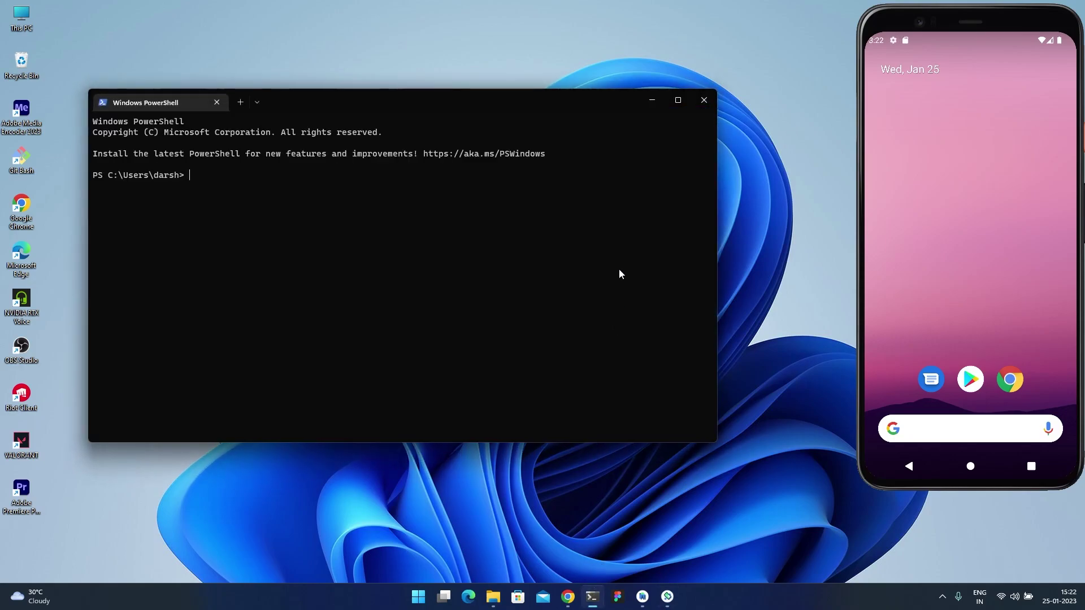
{"action": "type", "text": "flutter doctor"}
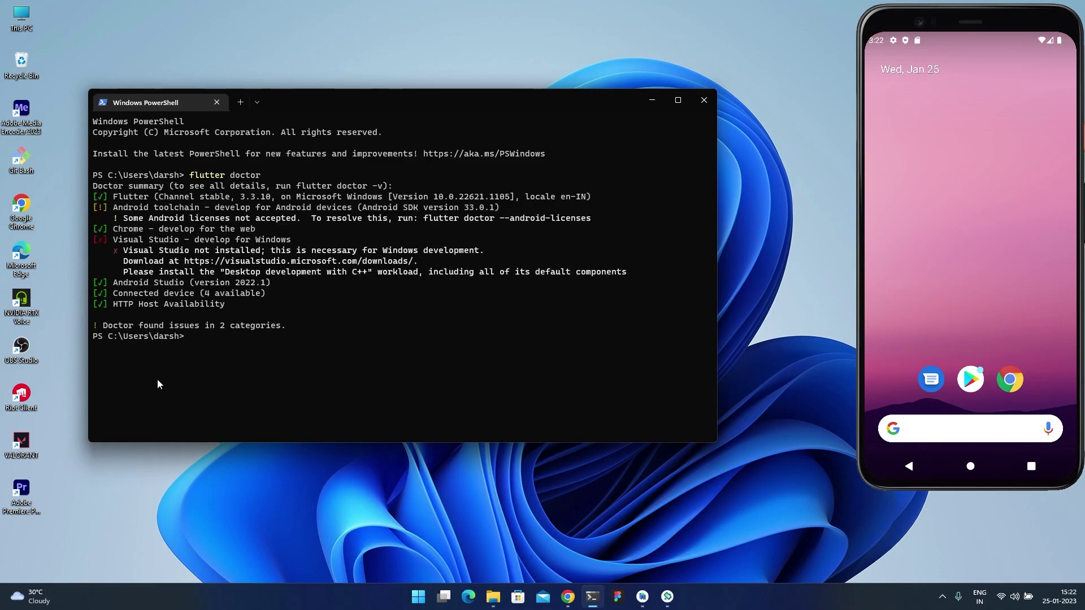
{"action": "left_click_drag", "start_coordinate": [108, 283], "coordinate": [268, 286]}
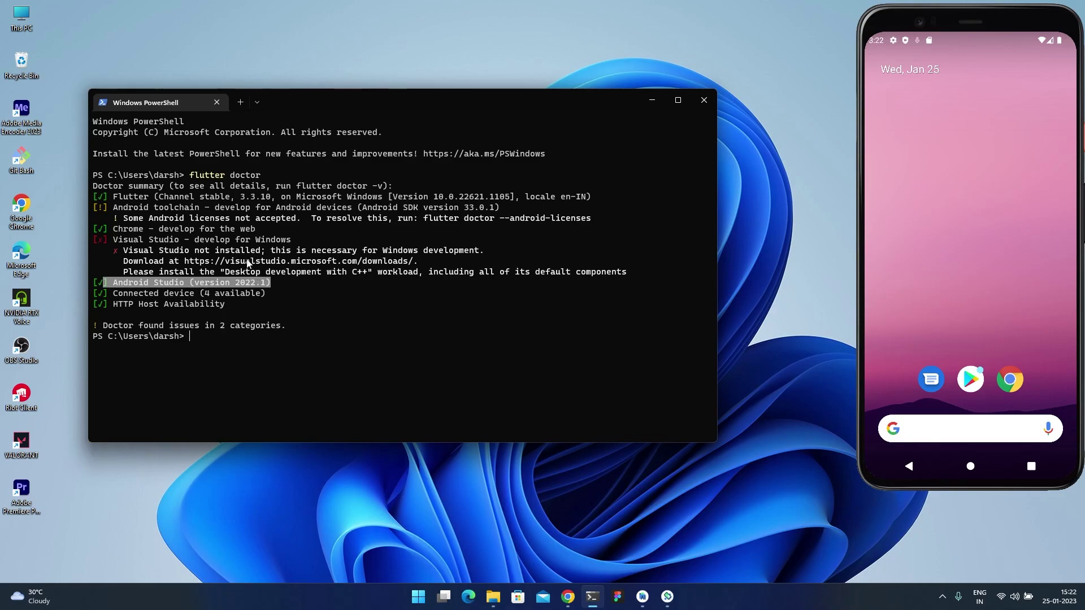
{"action": "left_click_drag", "start_coordinate": [113, 206], "coordinate": [214, 206]}
{"action": "left_click_drag", "start_coordinate": [281, 207], "coordinate": [362, 212]}
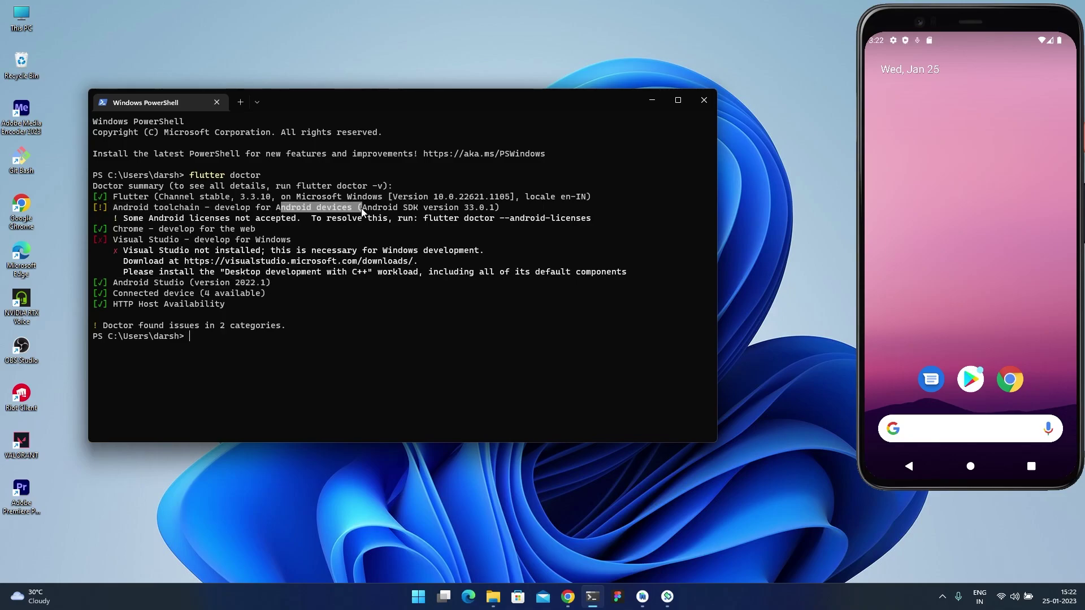
{"action": "left_click_drag", "start_coordinate": [129, 218], "coordinate": [302, 218]}
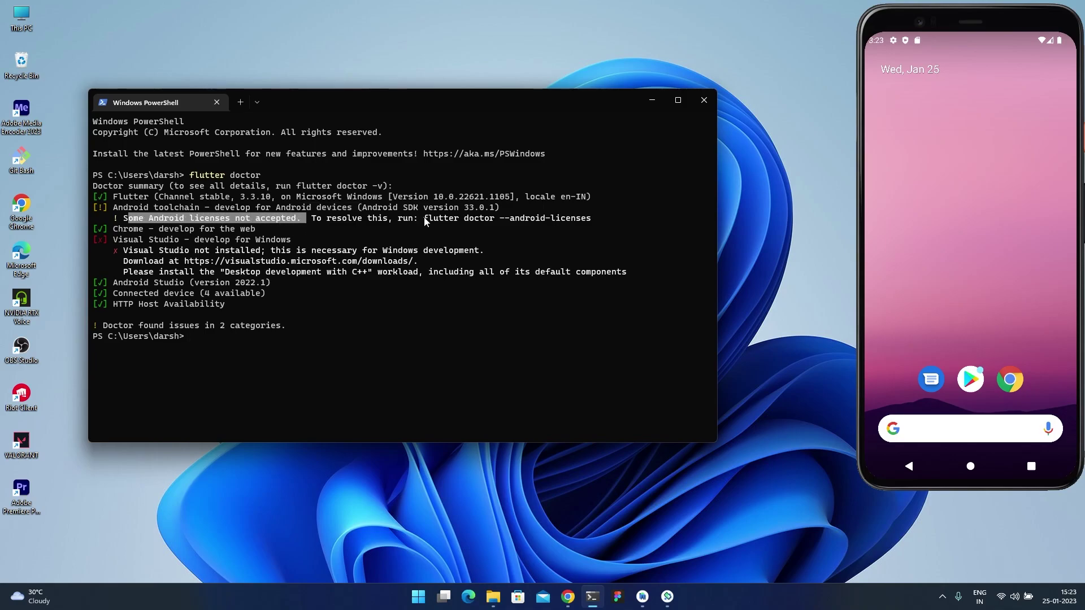
Step: Copy the suggested flutter doctor --android-licenses command from the report and run it at the prompt
{"action": "left_click_drag", "start_coordinate": [423, 221], "coordinate": [591, 220]}
{"action": "key", "text": "ctrl+c"}
{"action": "key", "text": "ctrl+v"}
{"action": "key", "text": "Delete"}
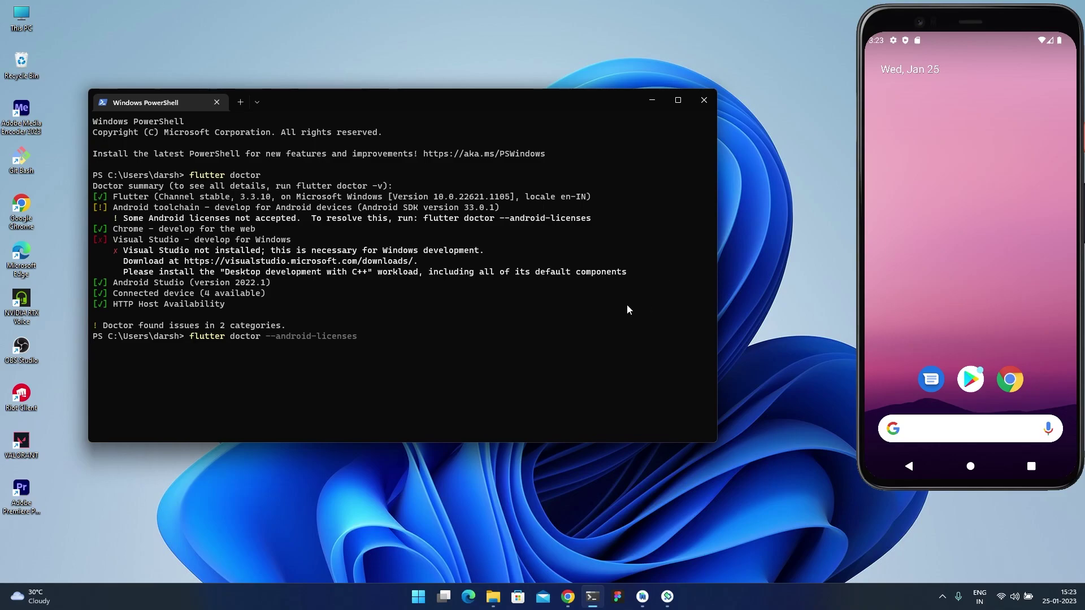
{"action": "key", "text": "Return"}
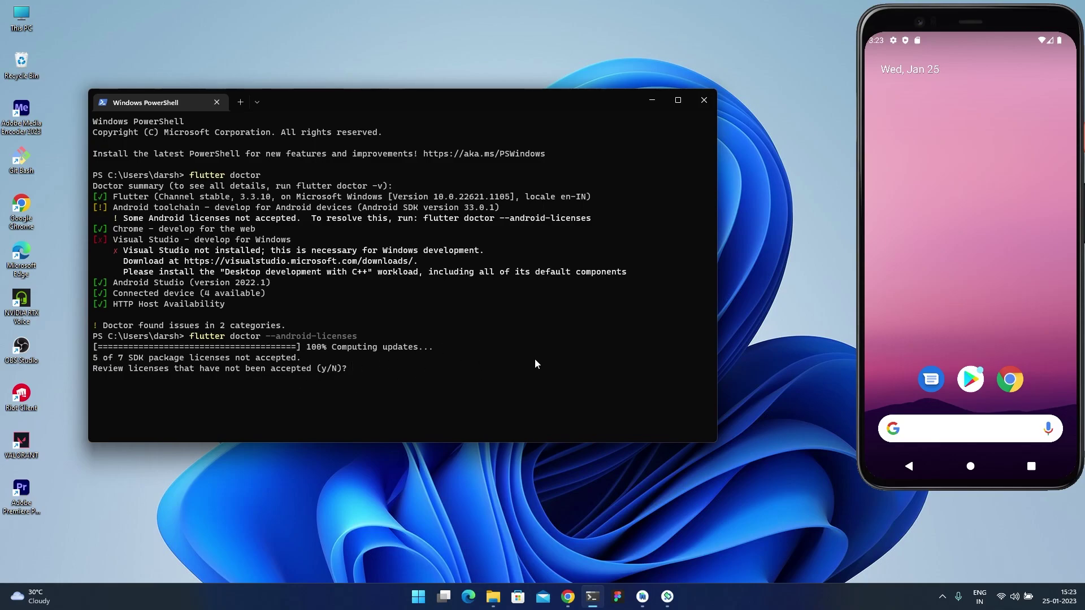
Step: Answer y to the license review question and accept every Android SDK package license
{"action": "key", "text": "Return"}
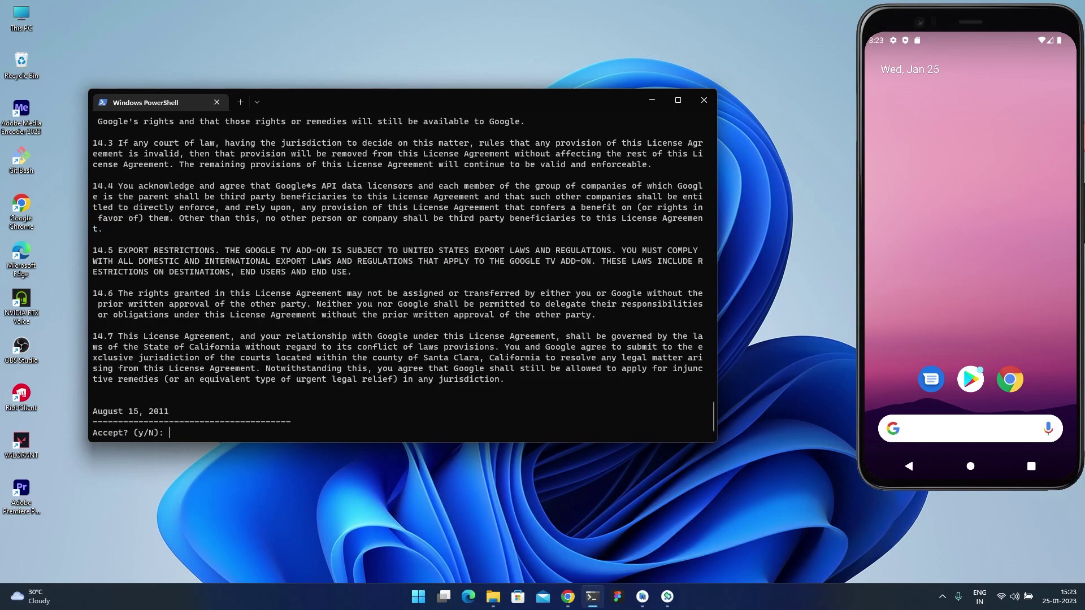
{"action": "key", "text": "Return"}
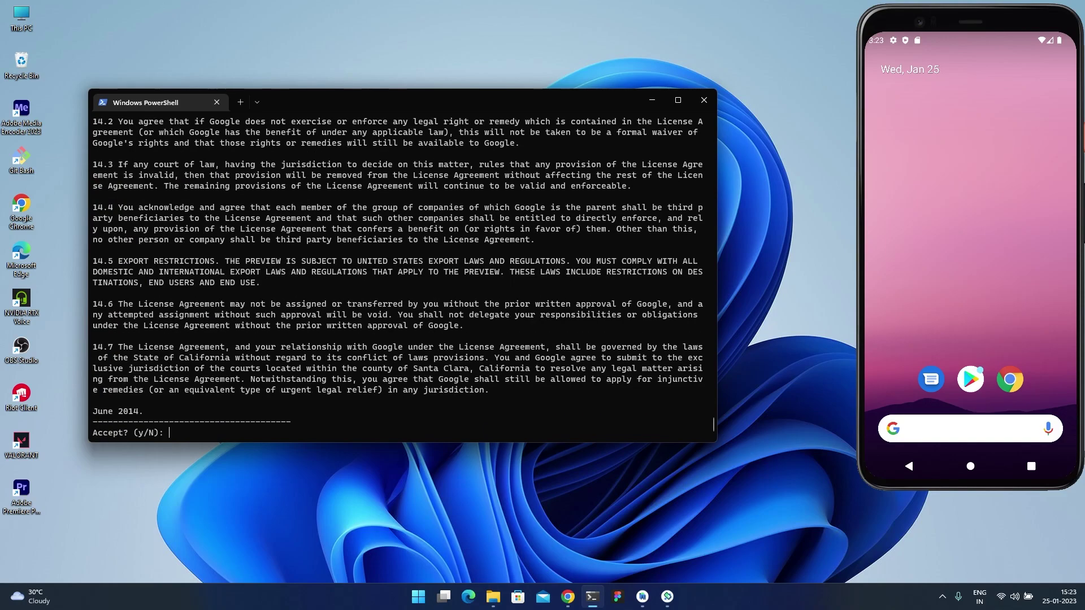
{"action": "key", "text": "Return"}
{"action": "key", "text": "Return"}
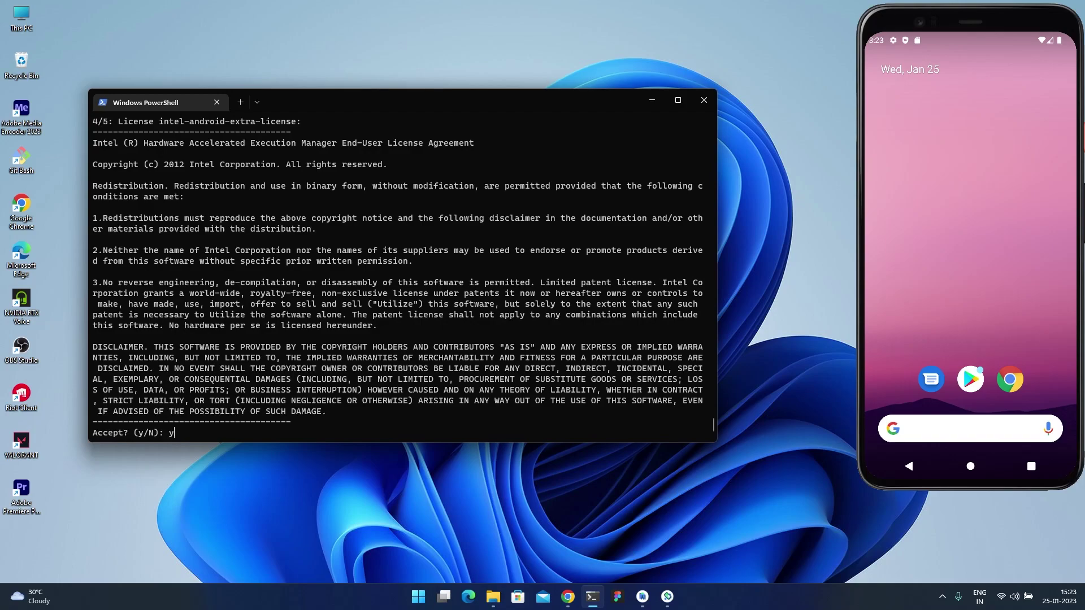
{"action": "key", "text": "Return"}
{"action": "type", "text": "y"}
{"action": "key", "text": "Return"}
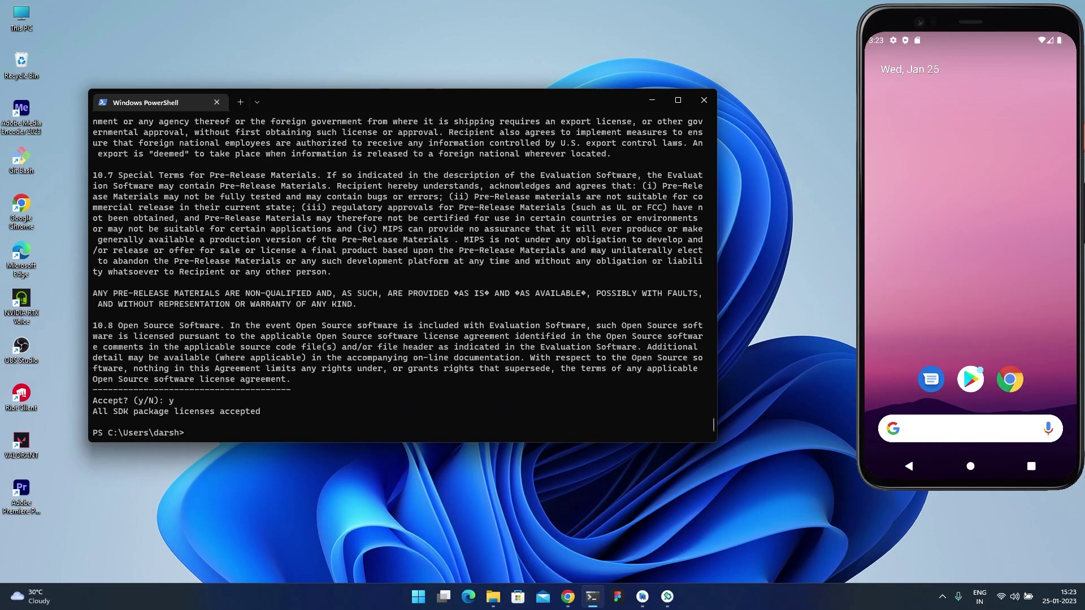
Step: Recall the last command, remove its --android-licenses option and run flutter doctor
{"action": "key", "text": "Up"}
{"action": "key", "text": "BackSpace"}
{"action": "key", "text": "BackSpace"}
{"action": "key", "text": "BackSpace"}
{"action": "key", "text": "BackSpace"}
{"action": "key", "text": "BackSpace"}
{"action": "key", "text": "BackSpace"}
{"action": "key", "text": "BackSpace"}
{"action": "key", "text": "BackSpace"}
{"action": "key", "text": "BackSpace"}
{"action": "key", "text": "BackSpace"}
{"action": "key", "text": "BackSpace"}
{"action": "key", "text": "BackSpace"}
{"action": "key", "text": "BackSpace"}
{"action": "key", "text": "BackSpace"}
{"action": "key", "text": "BackSpace"}
{"action": "key", "text": "BackSpace"}
{"action": "key", "text": "BackSpace"}
{"action": "key", "text": "BackSpace"}
{"action": "key", "text": "BackSpace"}
{"action": "key", "text": "Return"}
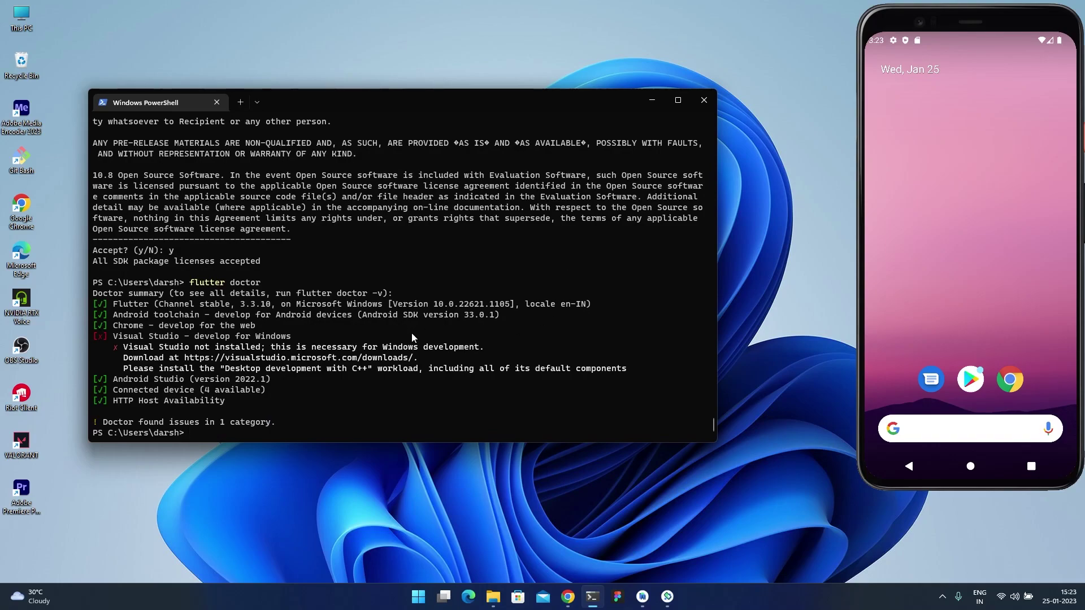
Step: Highlight the issue summary and the Visual Studio entry's details in the report, and close PowerShell
{"action": "left_click_drag", "start_coordinate": [97, 415], "coordinate": [233, 420]}
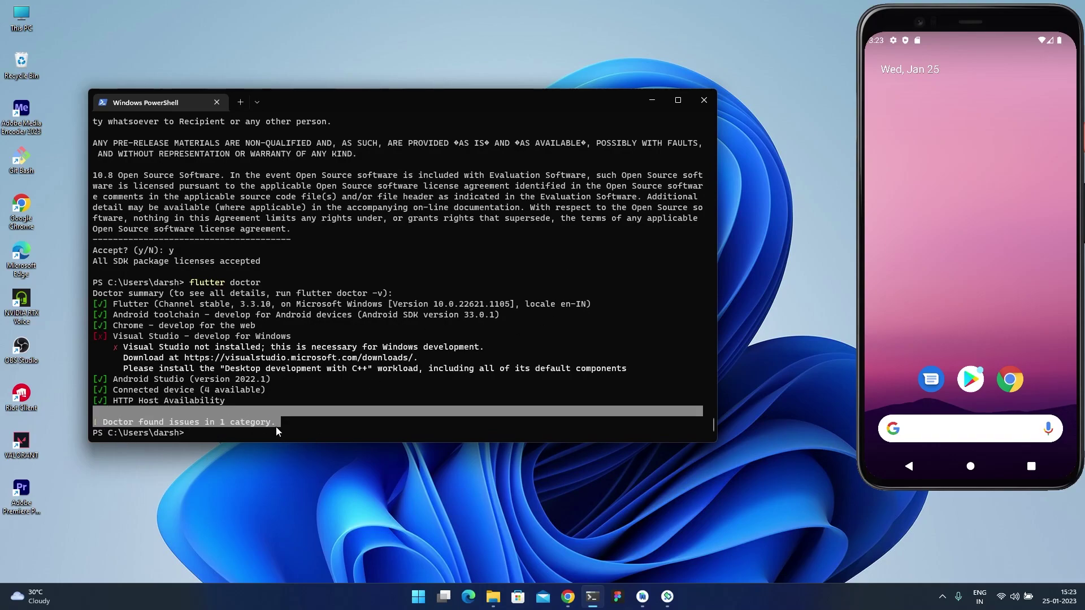
{"action": "left_click_drag", "start_coordinate": [113, 335], "coordinate": [289, 337]}
{"action": "left_click", "coordinate": [277, 347]}
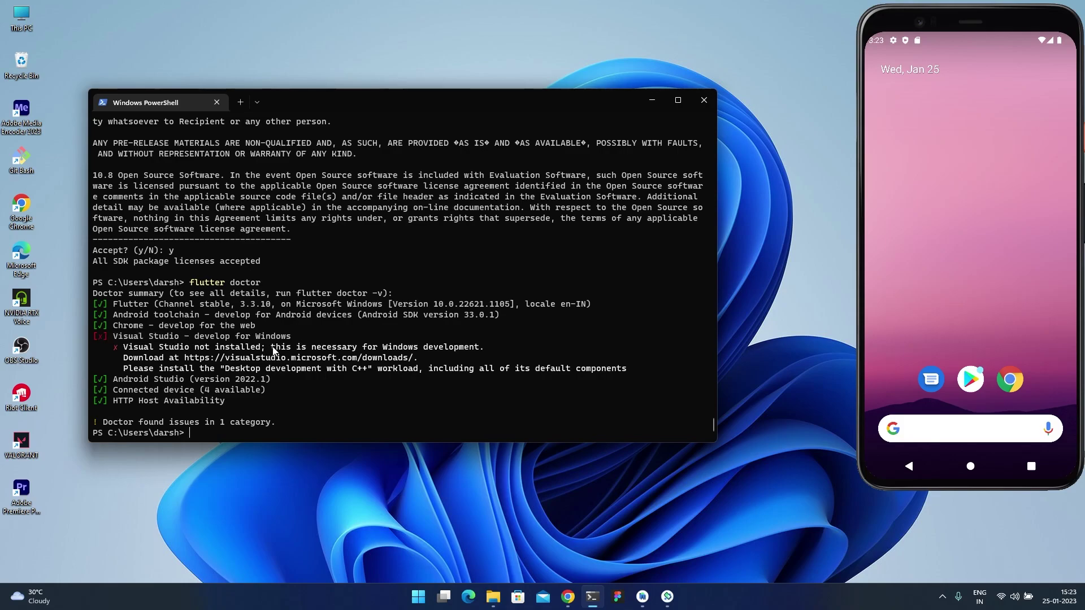
{"action": "left_click_drag", "start_coordinate": [259, 337], "coordinate": [288, 342]}
{"action": "left_click_drag", "start_coordinate": [113, 337], "coordinate": [605, 373]}
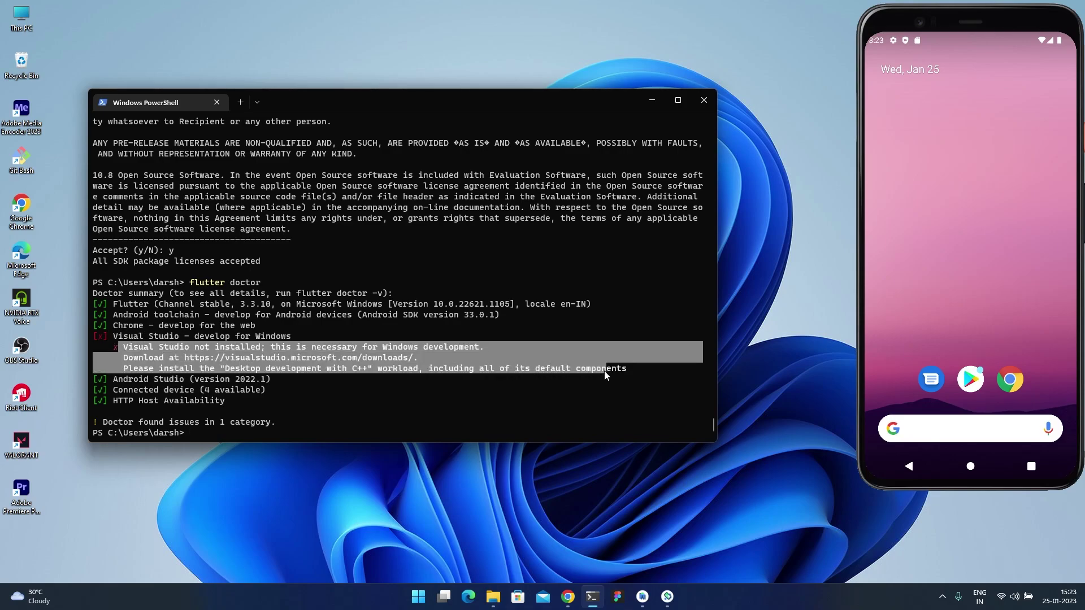
{"action": "left_click", "coordinate": [476, 384]}
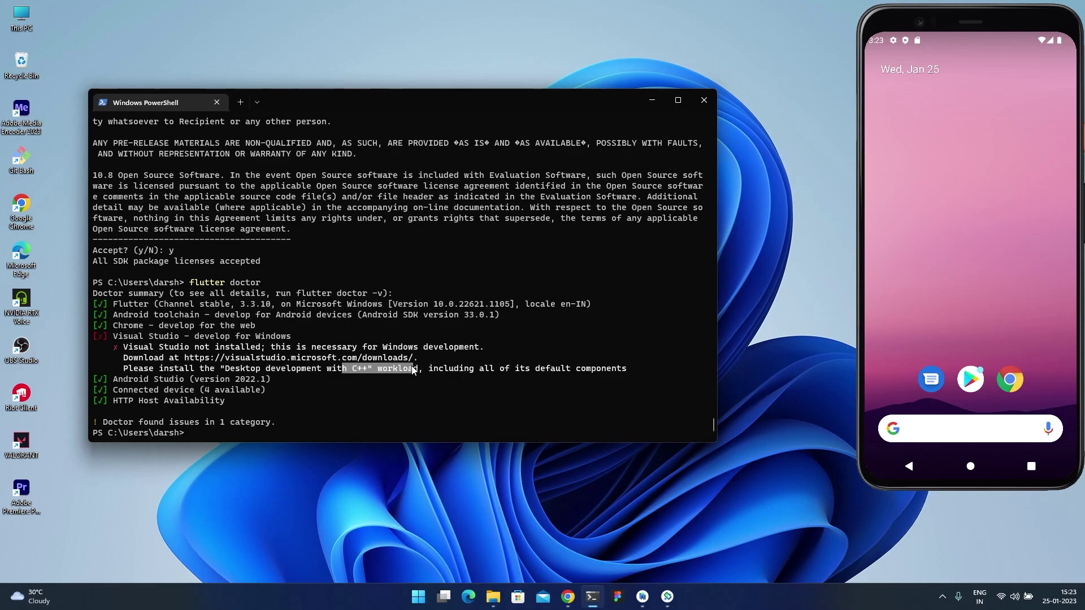
{"action": "left_click", "coordinate": [489, 369]}
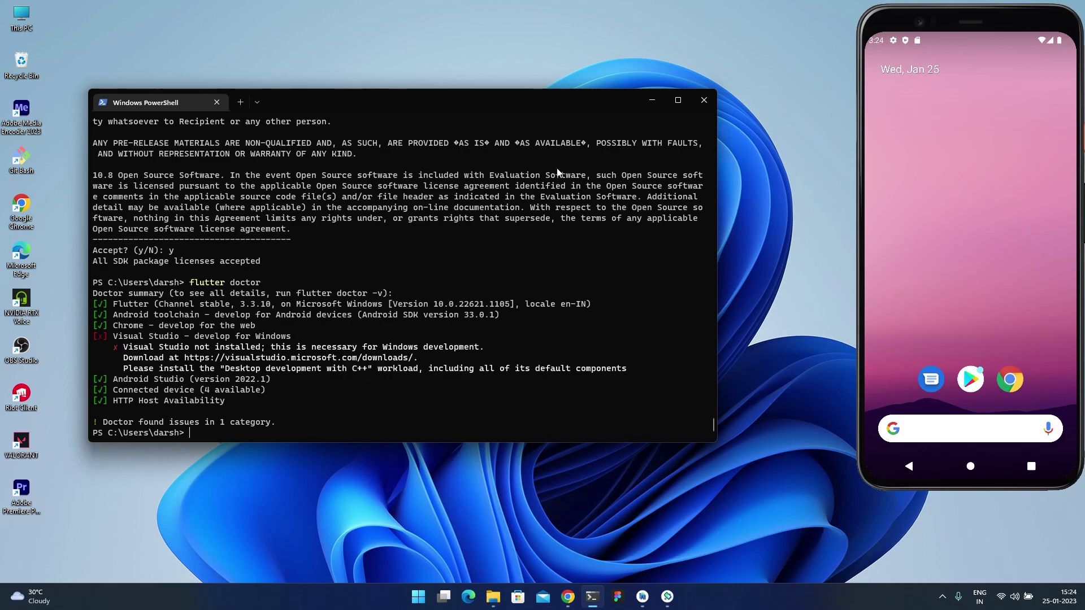
{"action": "left_click", "coordinate": [701, 102]}
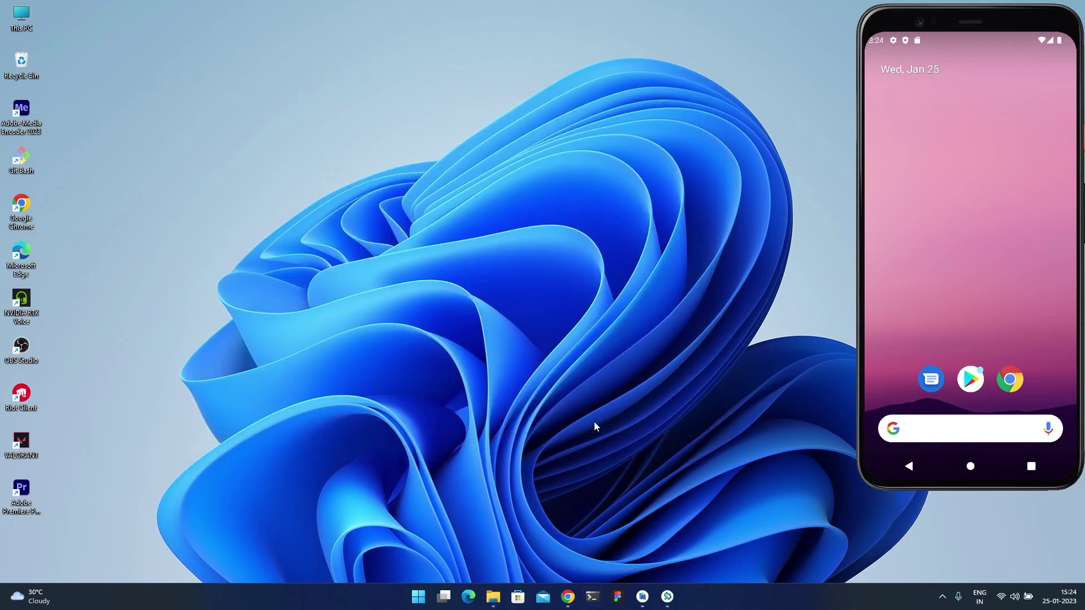
Step: Switch to Todoist in Chrome and complete the sub-tasks for copying the jbr contents and accepting all Android licenses
{"action": "left_click", "coordinate": [568, 596]}
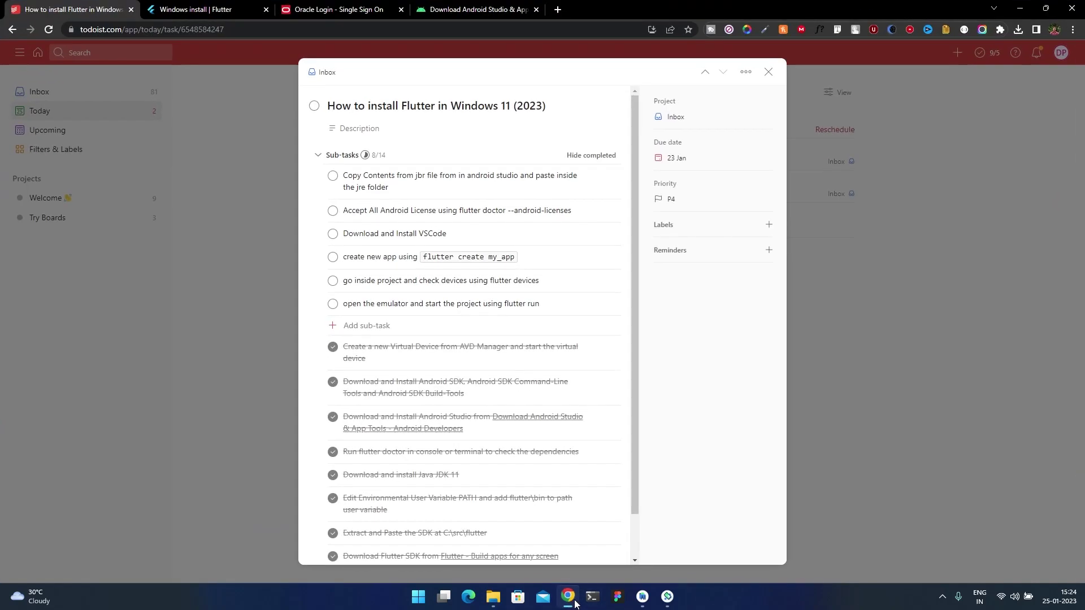
{"action": "left_click", "coordinate": [333, 176]}
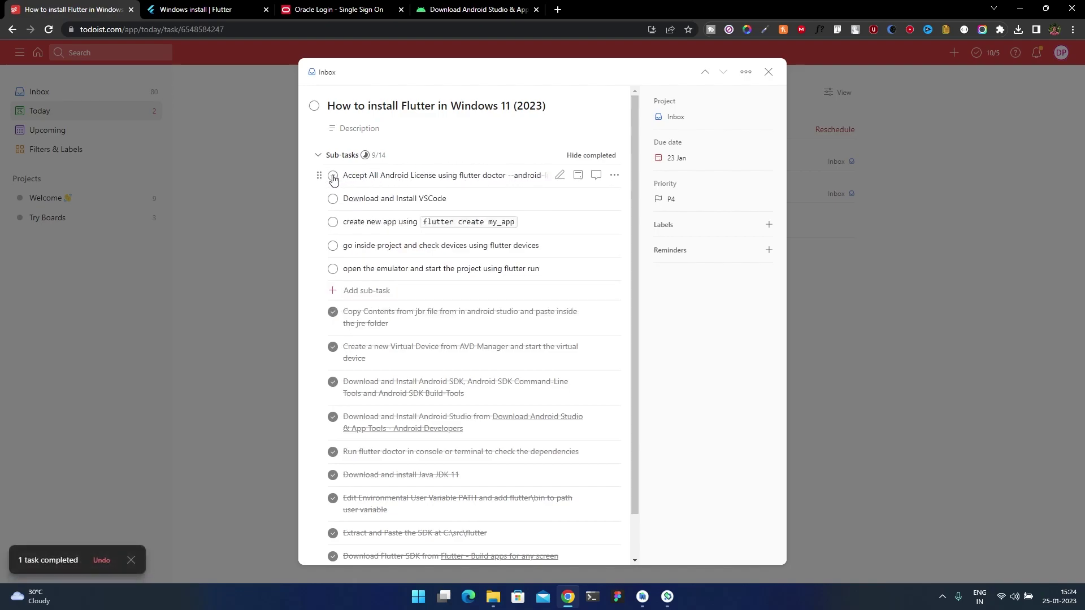
{"action": "left_click", "coordinate": [333, 179]}
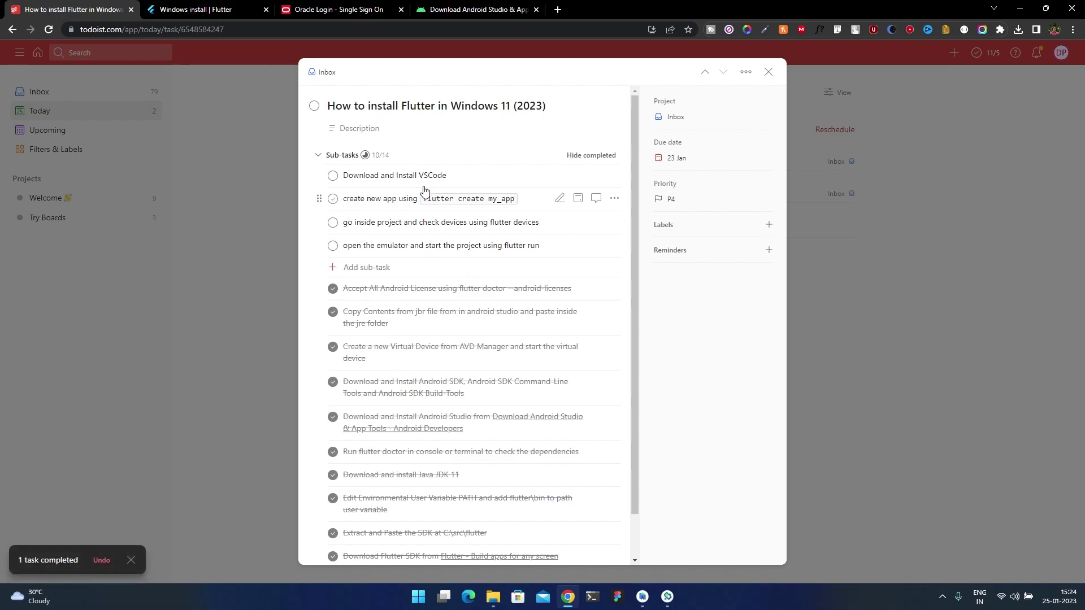
Step: Search Google for the VS Code download in a new tab, open the Visual Studio Code site and start, but cancel, the Windows installer download
{"action": "left_click", "coordinate": [560, 12]}
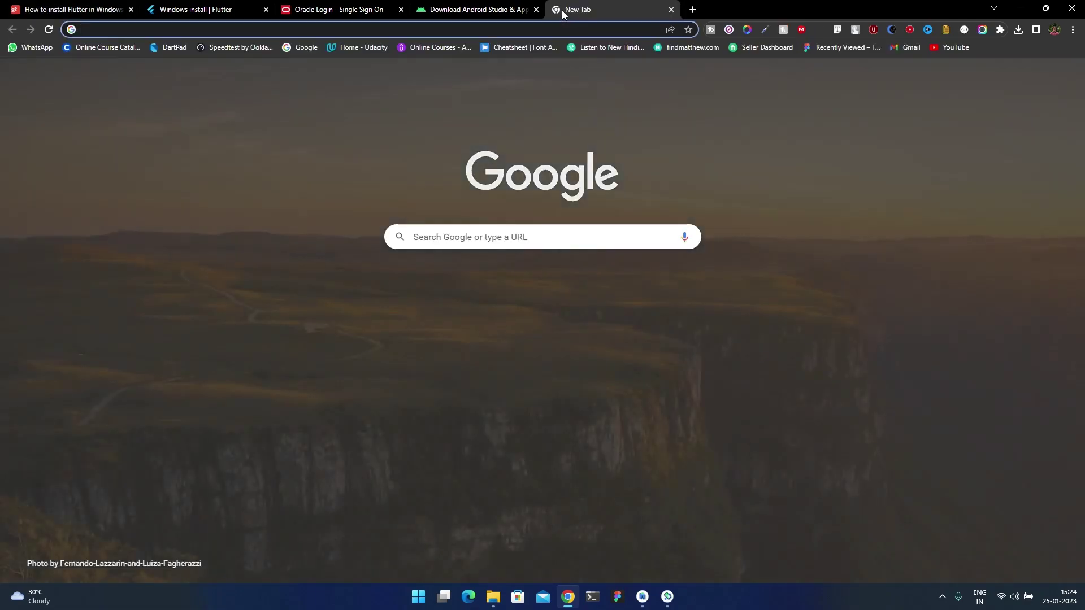
{"action": "type", "text": "donwload vscode"}
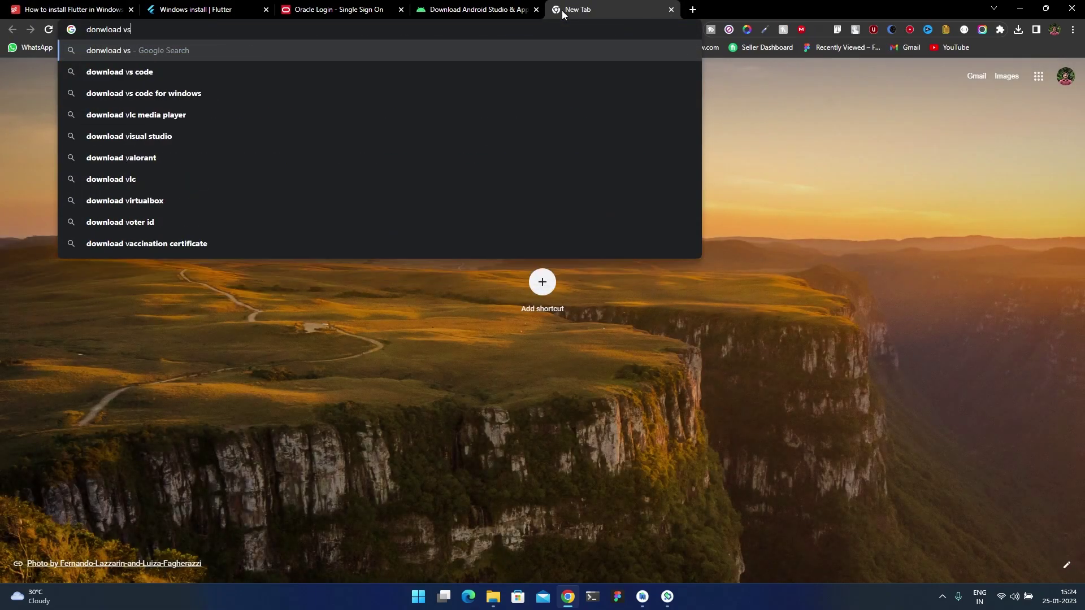
{"action": "key", "text": "Return"}
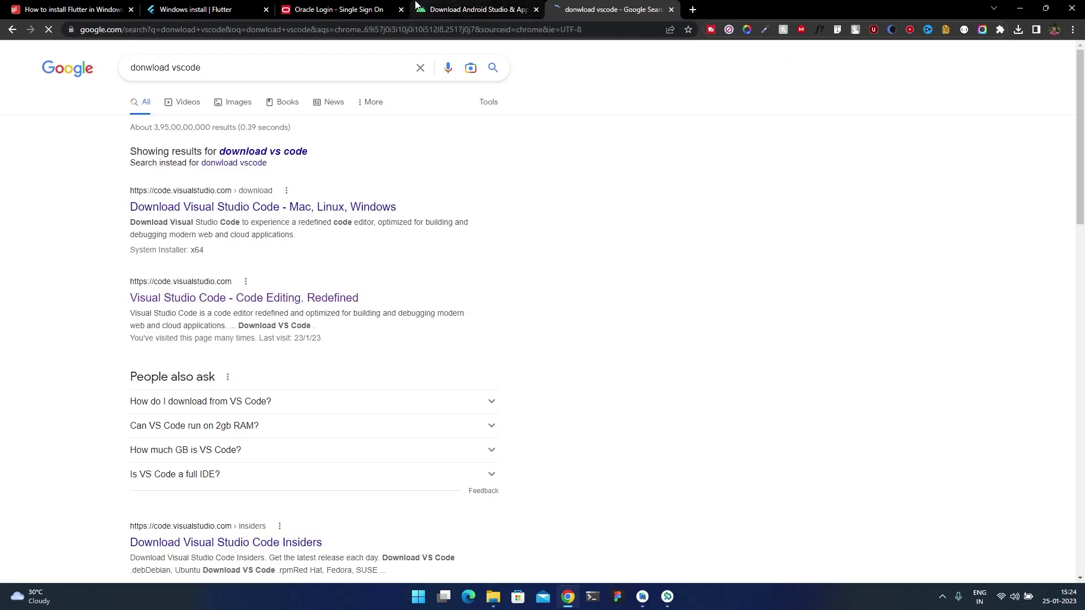
{"action": "left_click", "coordinate": [246, 301]}
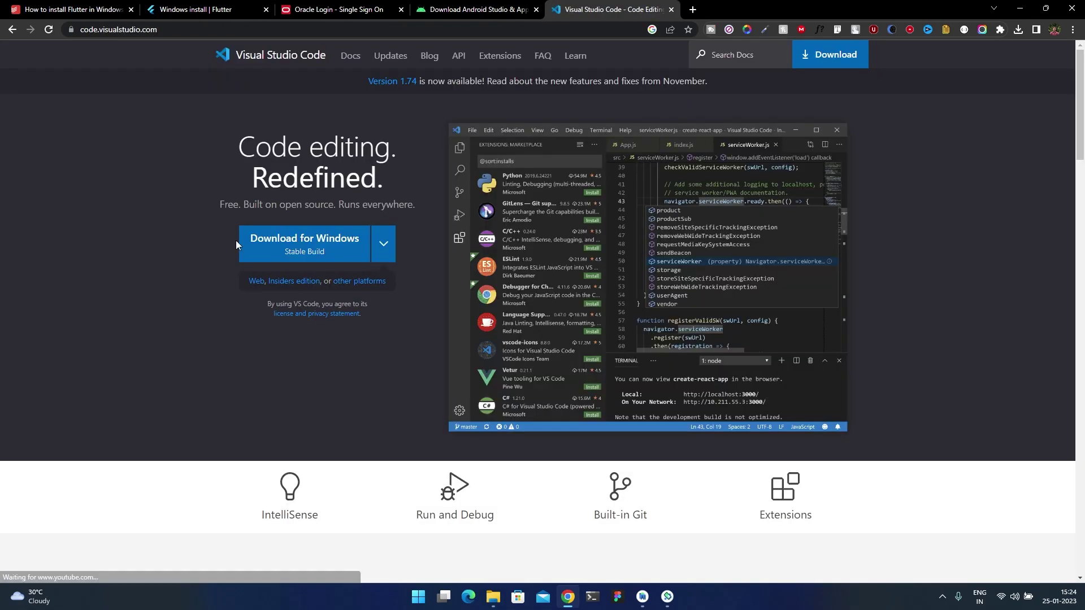
{"action": "left_click", "coordinate": [284, 244]}
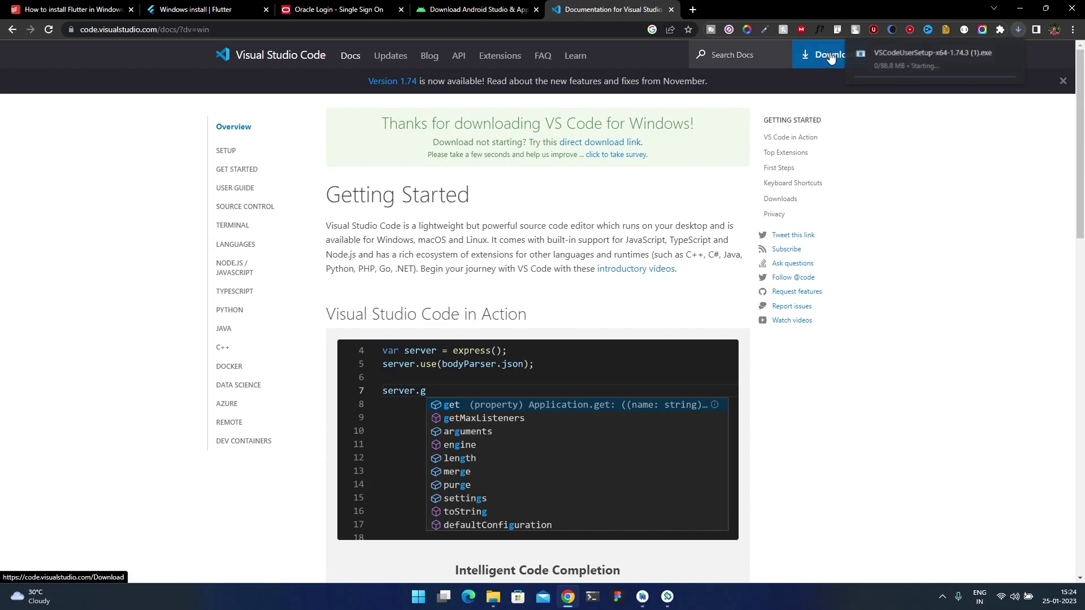
{"action": "left_click", "coordinate": [1012, 59]}
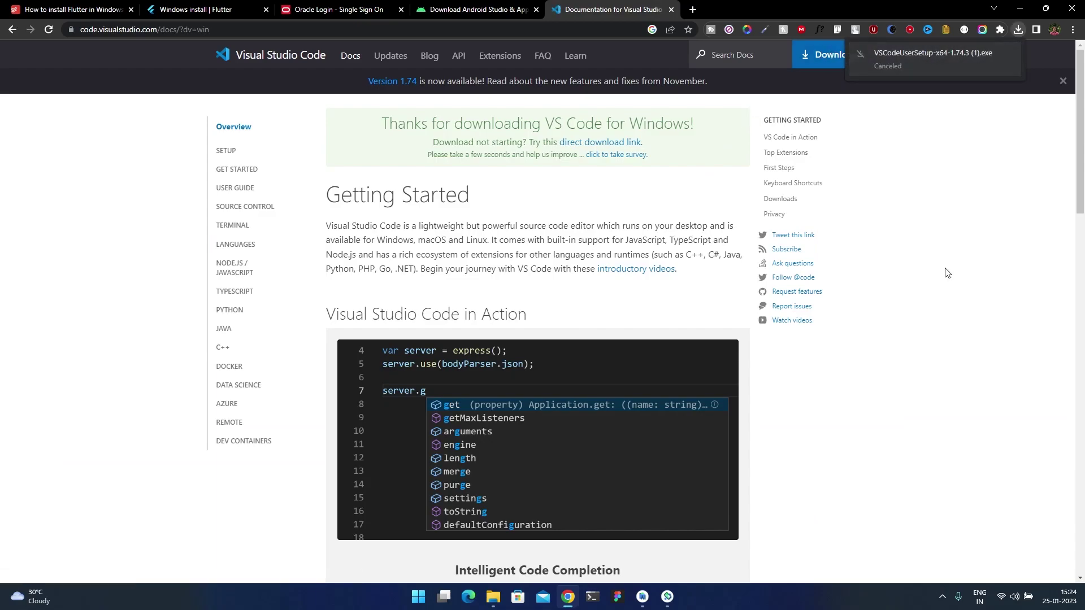
Step: Launch VSCodeUserSetup-x64-1.74.3.exe from Downloads, accept the license agreement and keep the default install location and Start Menu folder
{"action": "left_click", "coordinate": [501, 599]}
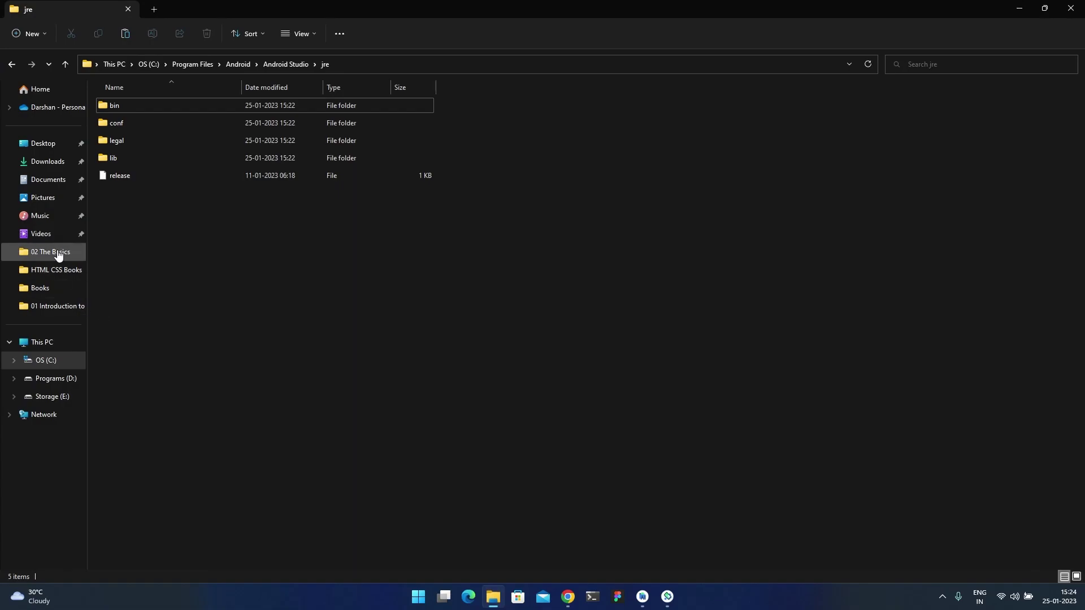
{"action": "left_click", "coordinate": [50, 162]}
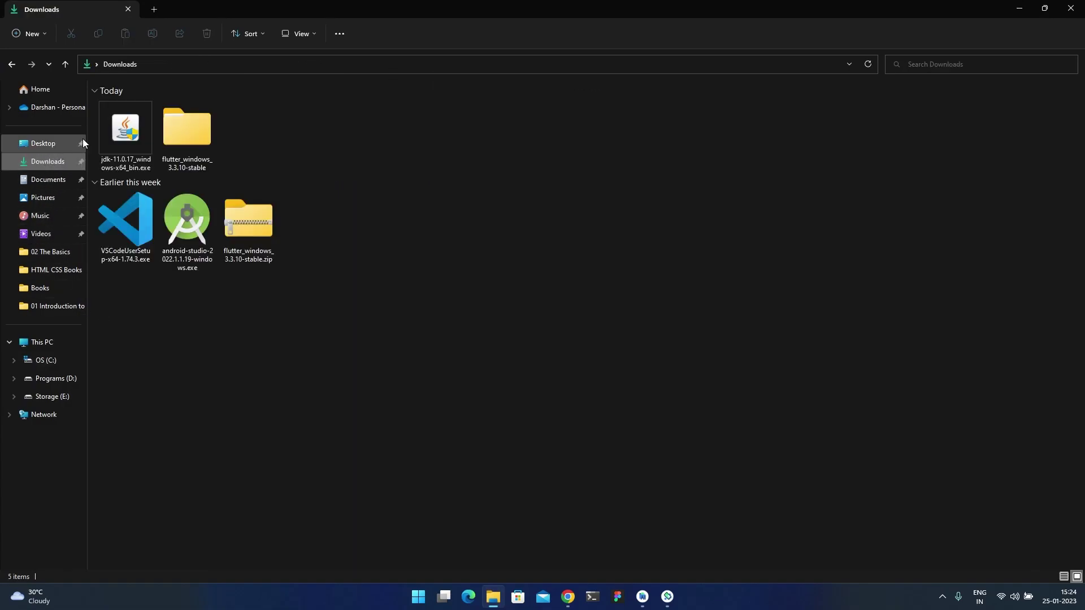
{"action": "double_click", "coordinate": [120, 232]}
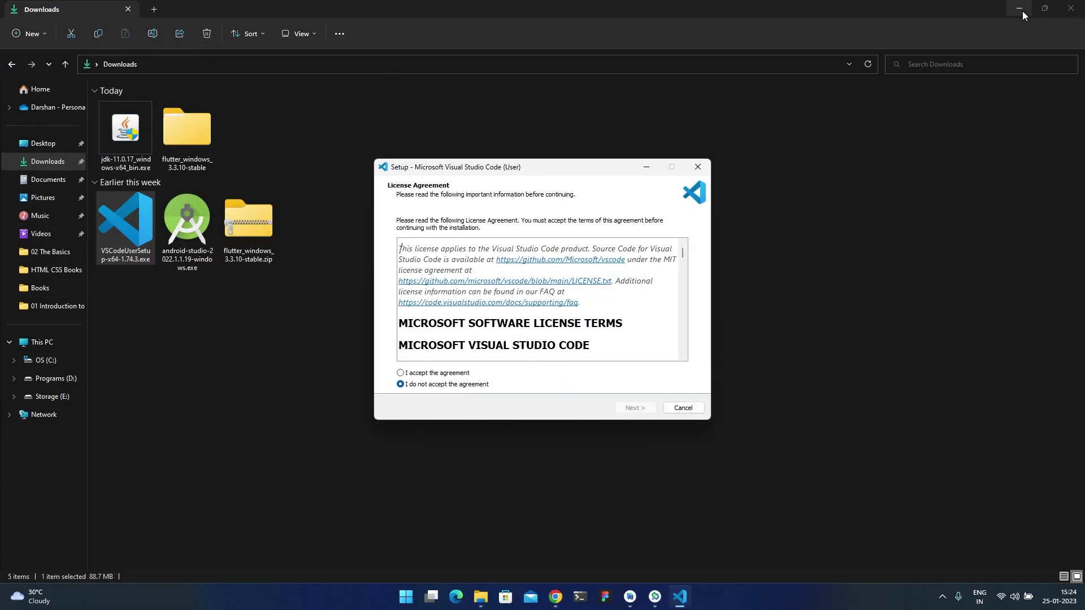
{"action": "left_click", "coordinate": [439, 374]}
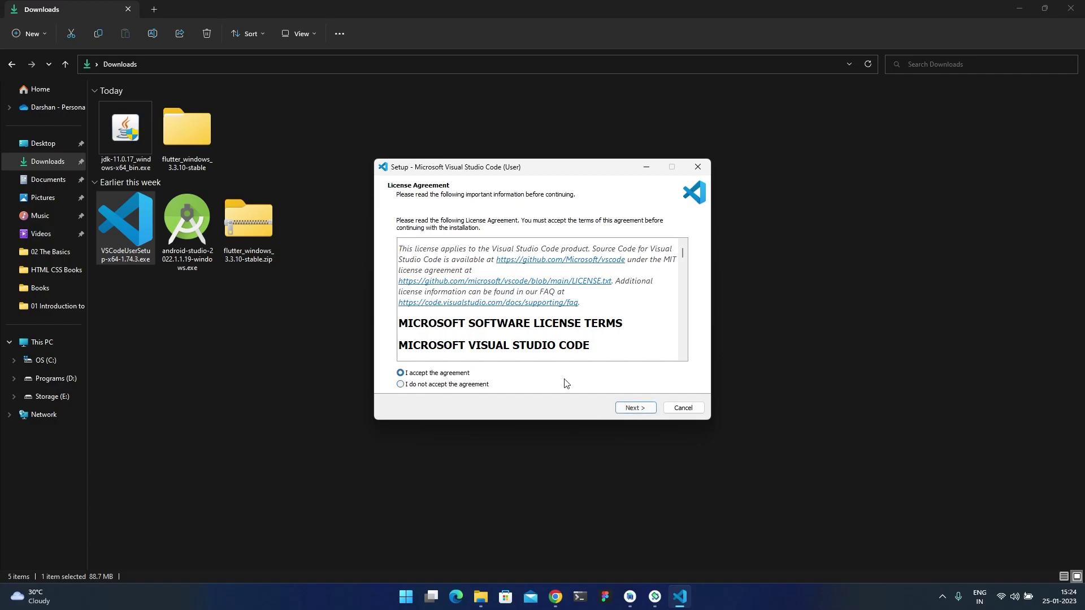
{"action": "left_click", "coordinate": [642, 406]}
{"action": "left_click", "coordinate": [641, 407]}
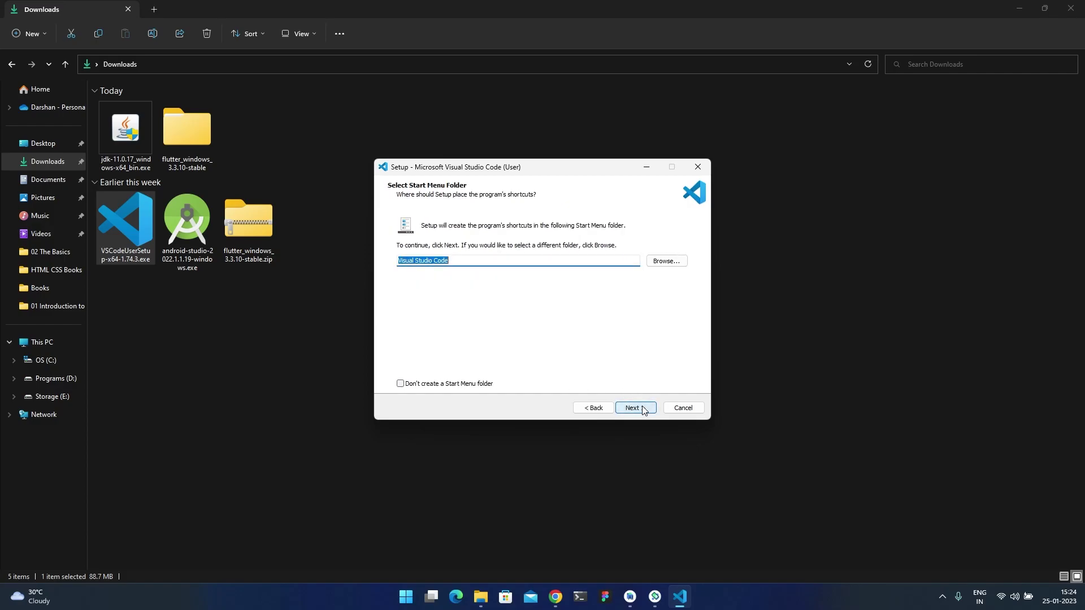
{"action": "left_click", "coordinate": [642, 407]}
Step: Enable the desktop icon and both "Open with Code" context menu actions, and start the Visual Studio Code installation
{"action": "left_click", "coordinate": [441, 282]}
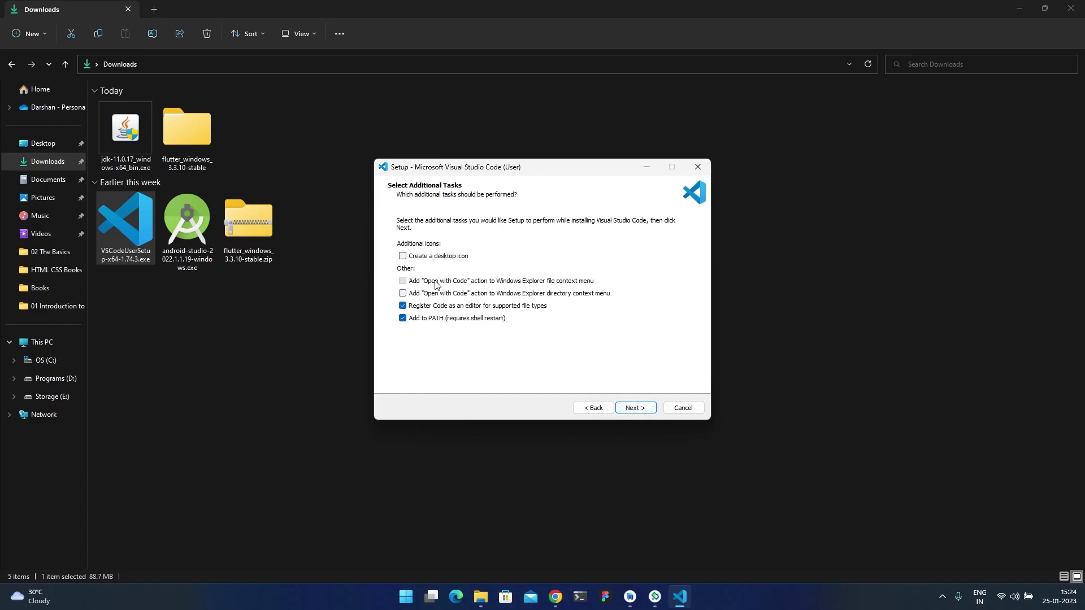
{"action": "left_click", "coordinate": [435, 295]}
{"action": "left_click", "coordinate": [645, 407]}
{"action": "left_click", "coordinate": [645, 409]}
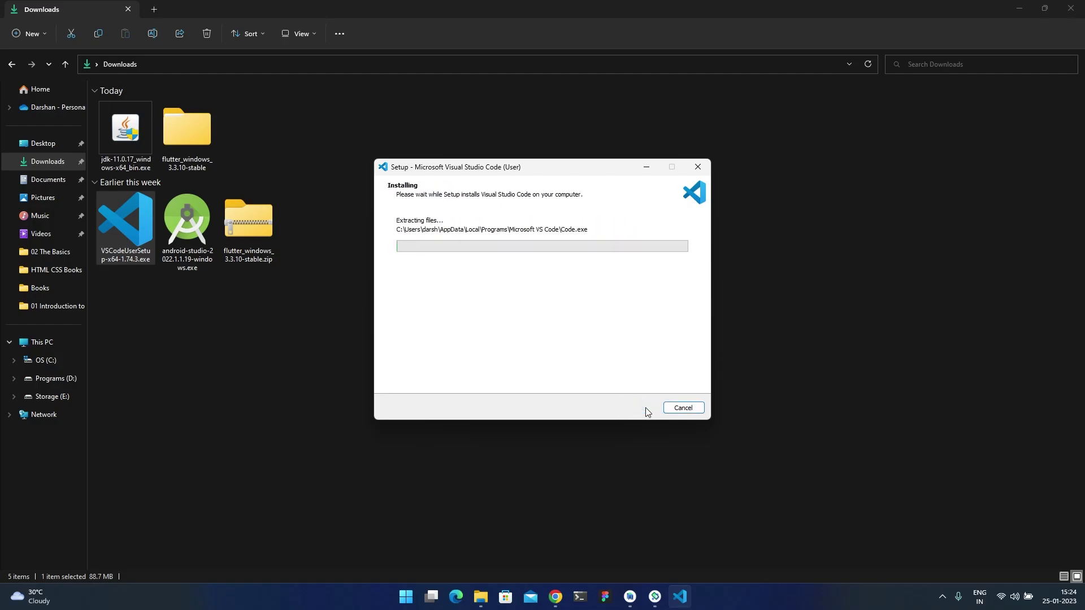
Step: Minimize File Explorer and Chrome during the installation, and open and close the emulator's app drawer
{"action": "left_click", "coordinate": [1019, 9]}
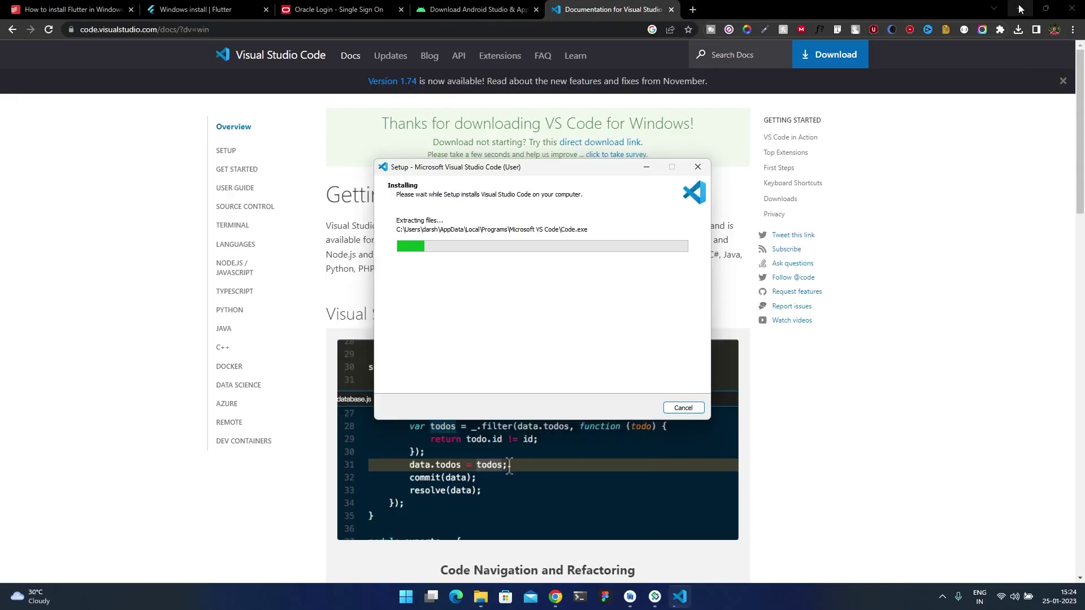
{"action": "left_click", "coordinate": [1018, 9]}
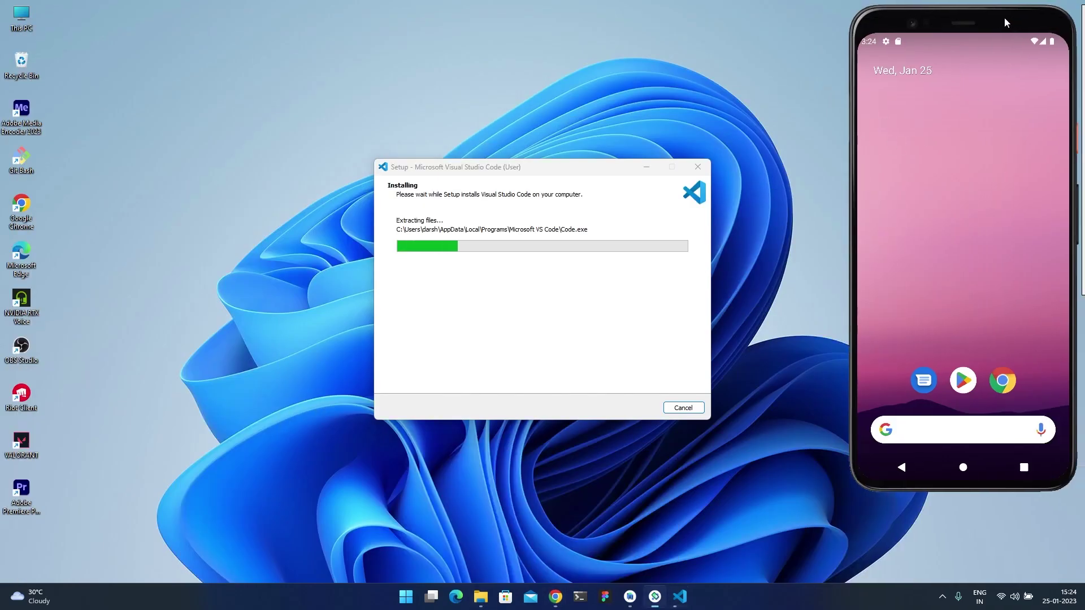
{"action": "left_click_drag", "start_coordinate": [949, 418], "coordinate": [944, 162]}
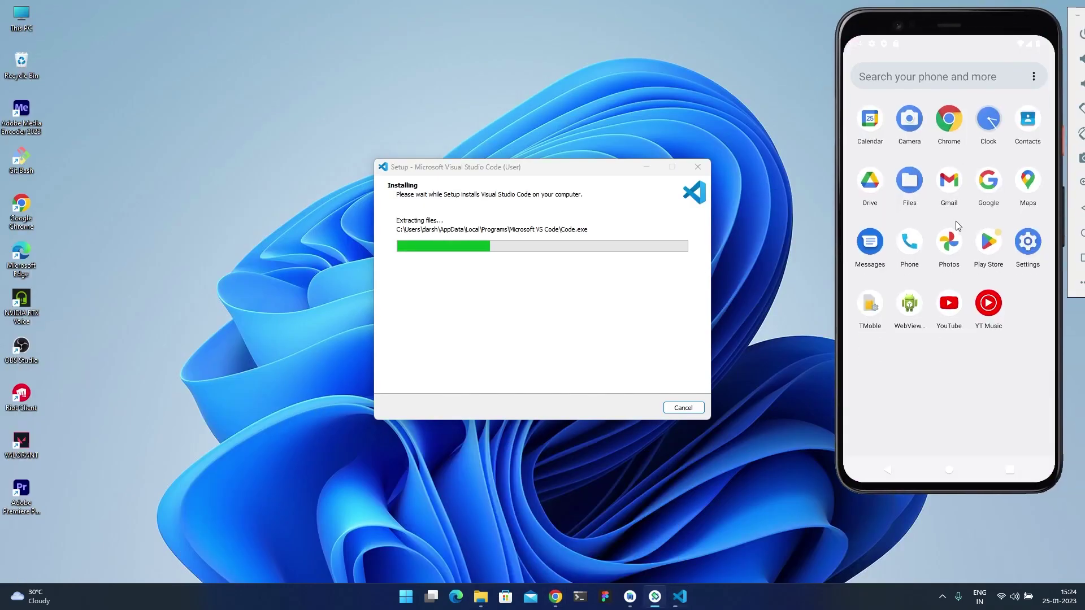
{"action": "left_click_drag", "start_coordinate": [957, 226], "coordinate": [992, 427]}
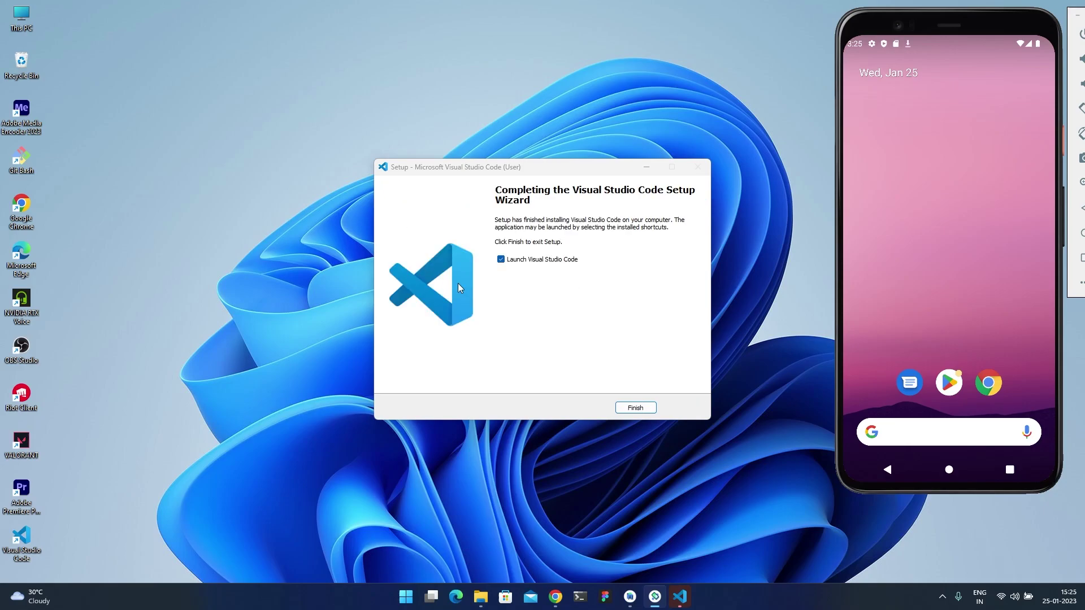
Step: Finish the setup wizard with Launch Visual Studio Code enabled, close the editor window and refresh the desktop
{"action": "left_click", "coordinate": [634, 407]}
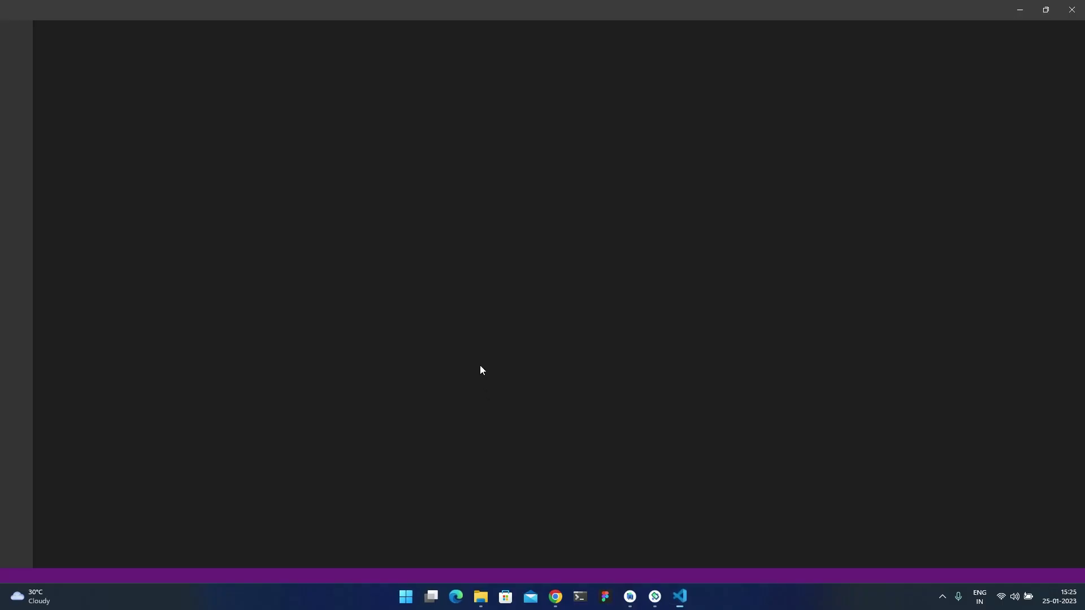
{"action": "left_click", "coordinate": [1069, 8]}
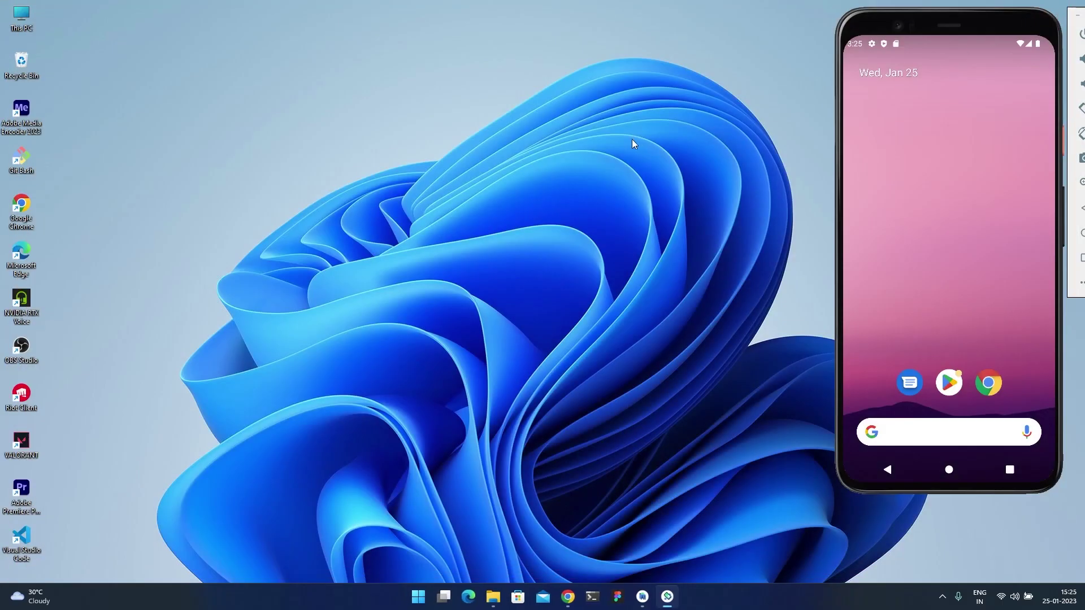
{"action": "right_click", "coordinate": [506, 144]}
{"action": "left_click", "coordinate": [701, 252]}
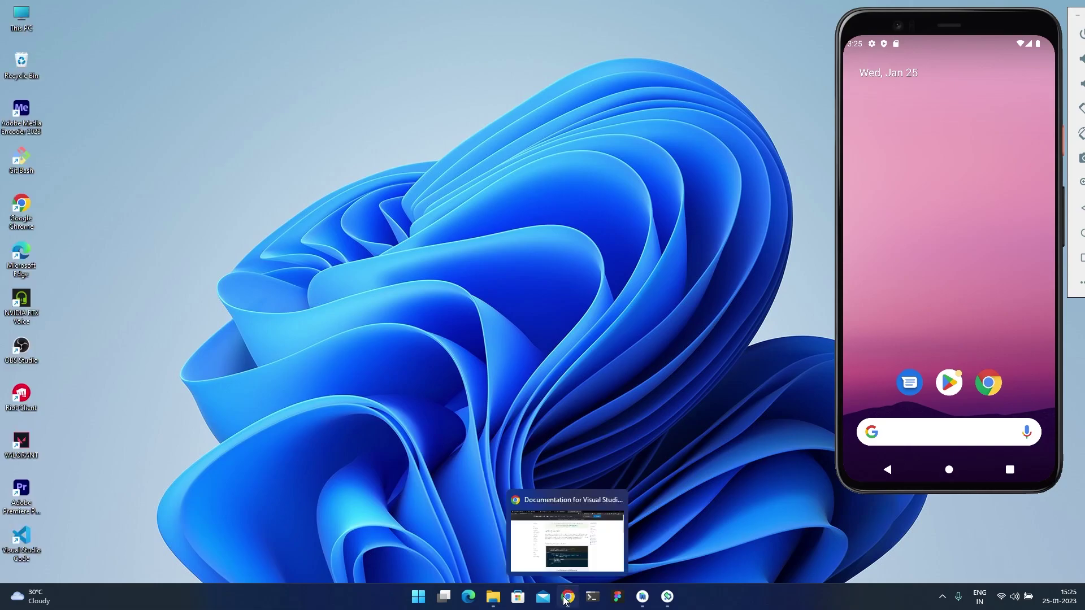
Step: Switch to Todoist in Chrome and complete the "Download and Install VSCode" sub-task
{"action": "mouse_move", "coordinate": [487, 606]}
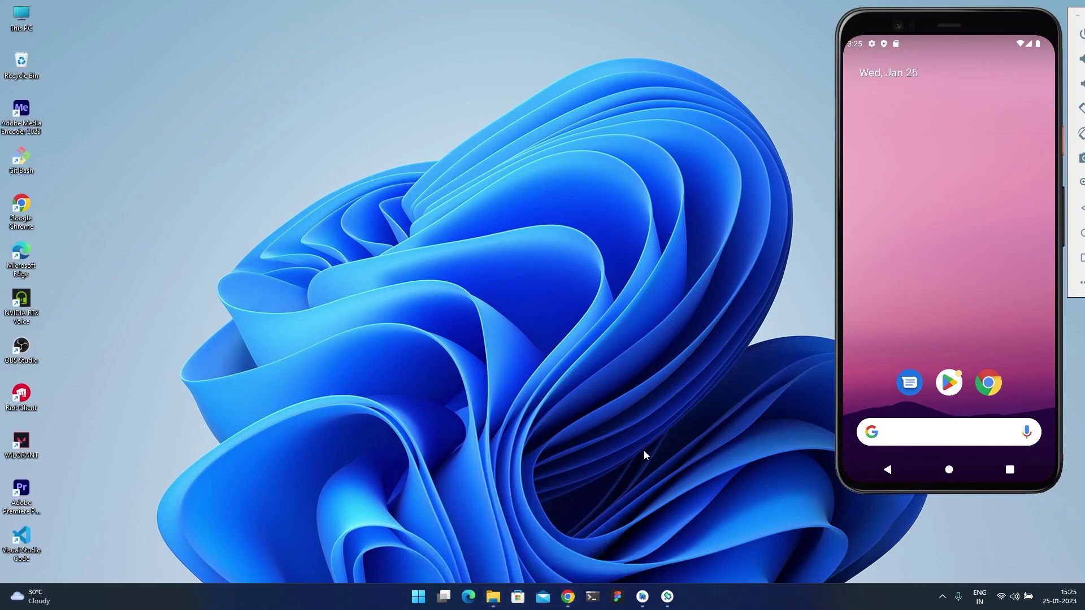
{"action": "left_click", "coordinate": [568, 596]}
{"action": "left_click", "coordinate": [14, 7]}
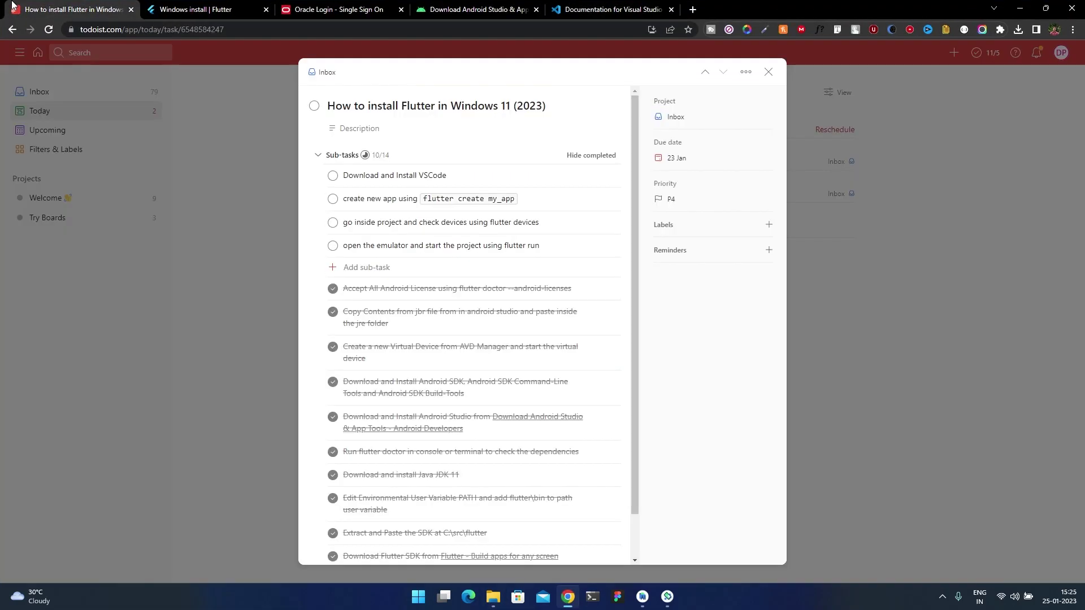
{"action": "left_click", "coordinate": [333, 176]}
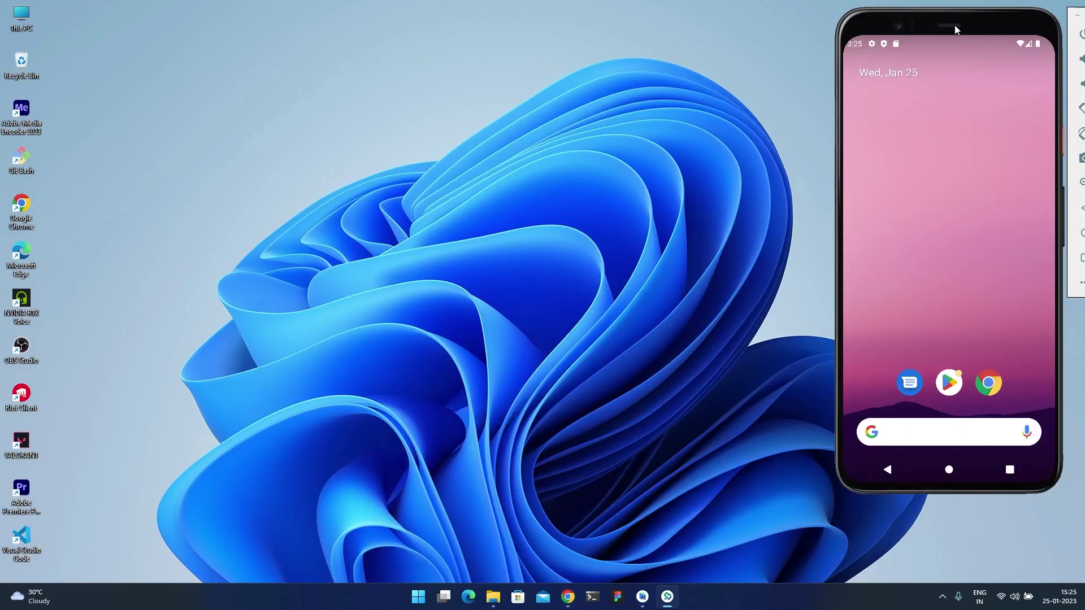
Step: Move the emulator to expose its side controls, run flutter devices in PowerShell and highlight the sdk gphone64 mobile entry
{"action": "mouse_move", "coordinate": [954, 25]}
{"action": "left_mouse_down"}
{"action": "mouse_move", "coordinate": [924, 25]}
{"action": "mouse_move", "coordinate": [936, 24]}
{"action": "left_mouse_up"}
{"action": "left_click", "coordinate": [592, 596]}
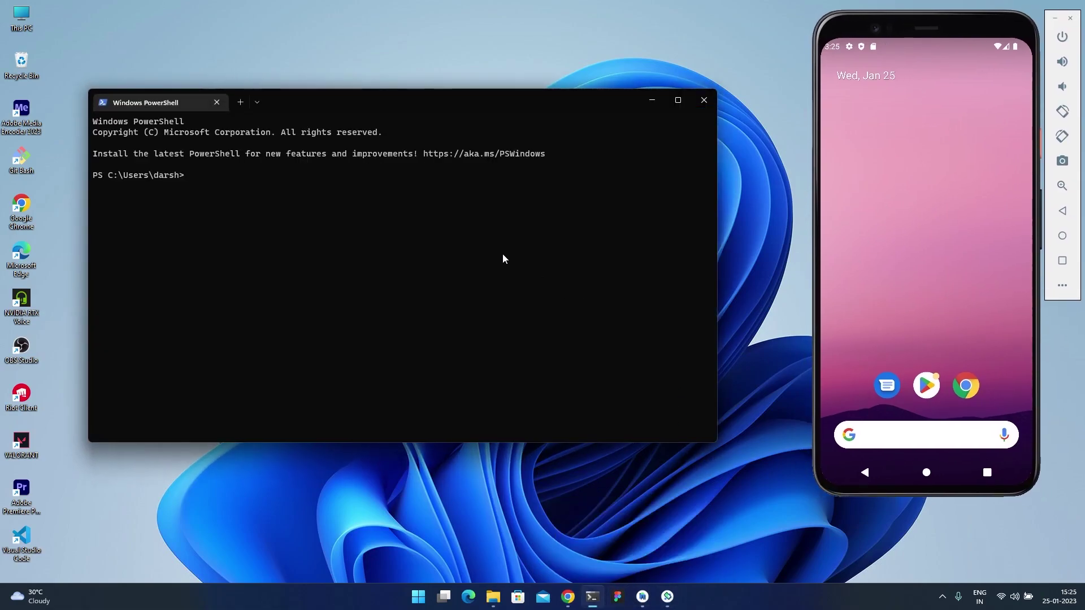
{"action": "type", "text": "flutter doctor"}
{"action": "key", "text": "Return"}
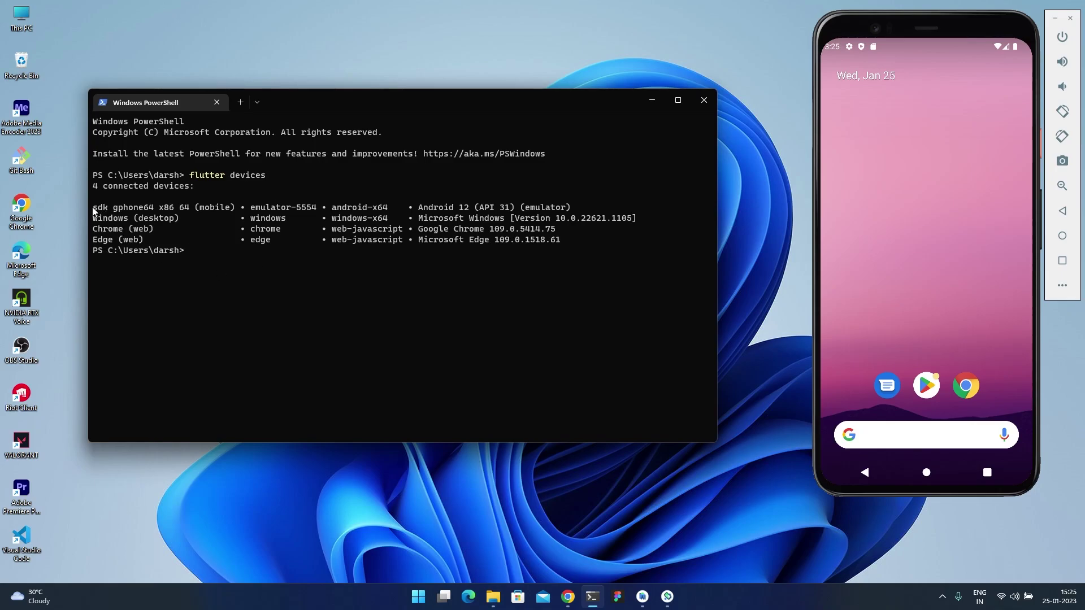
{"action": "left_click_drag", "start_coordinate": [98, 229], "coordinate": [142, 247]}
{"action": "left_click_drag", "start_coordinate": [99, 220], "coordinate": [229, 215]}
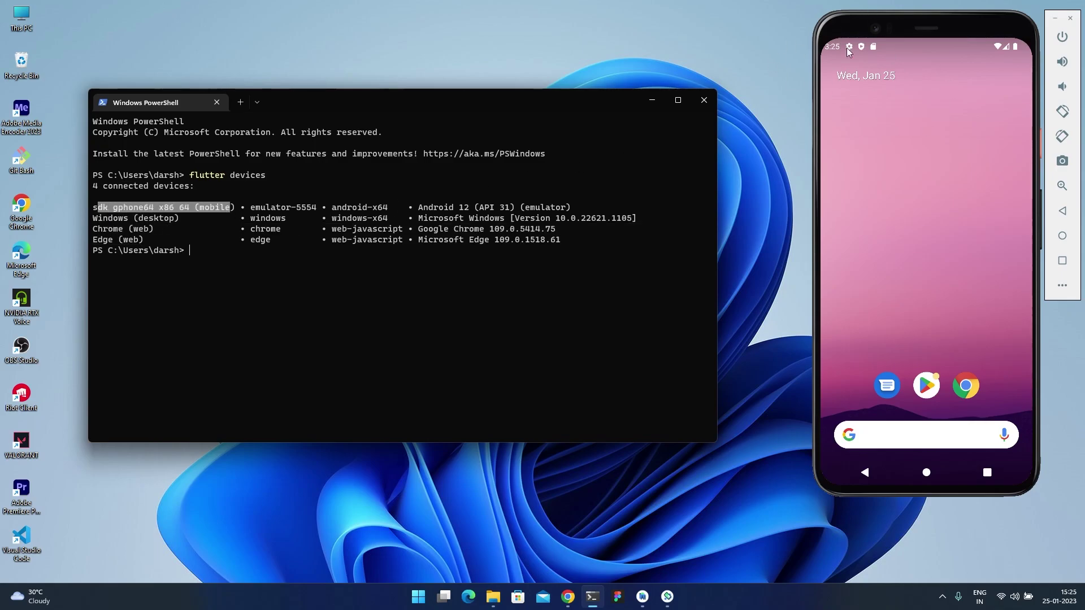
Step: Close Android Studio's Device Manager and Welcome windows, and close PowerShell
{"action": "left_click", "coordinate": [668, 599]}
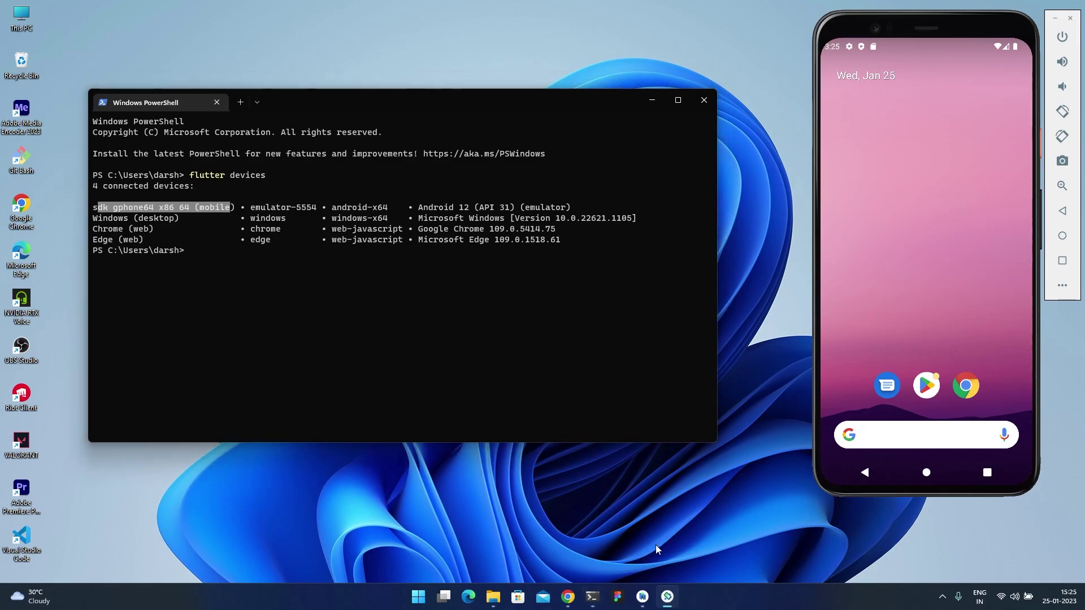
{"action": "mouse_move", "coordinate": [642, 597]}
{"action": "left_click", "coordinate": [686, 520]}
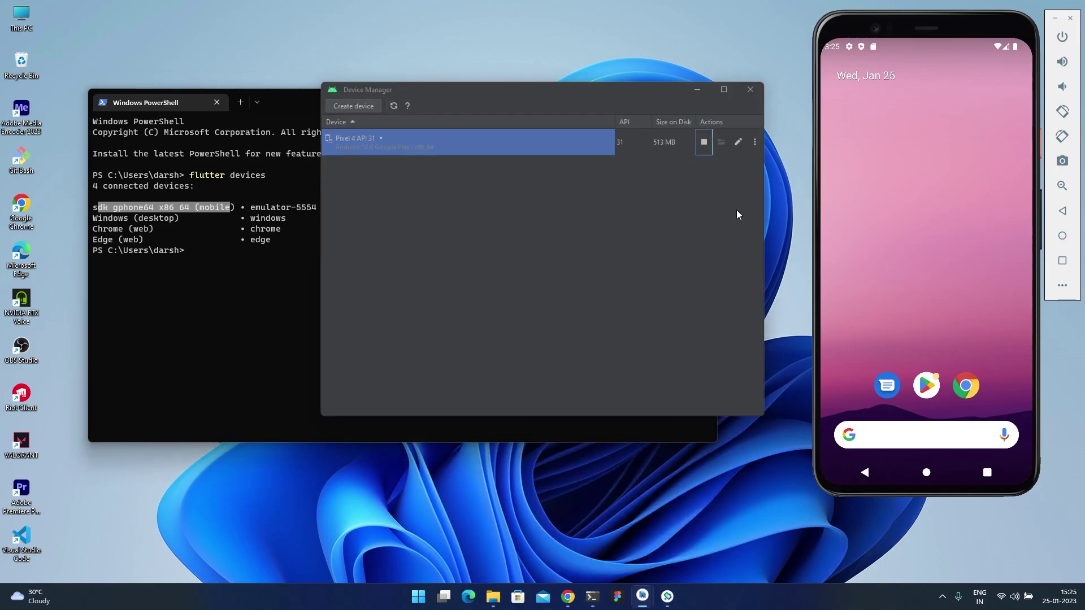
{"action": "left_click", "coordinate": [753, 89]}
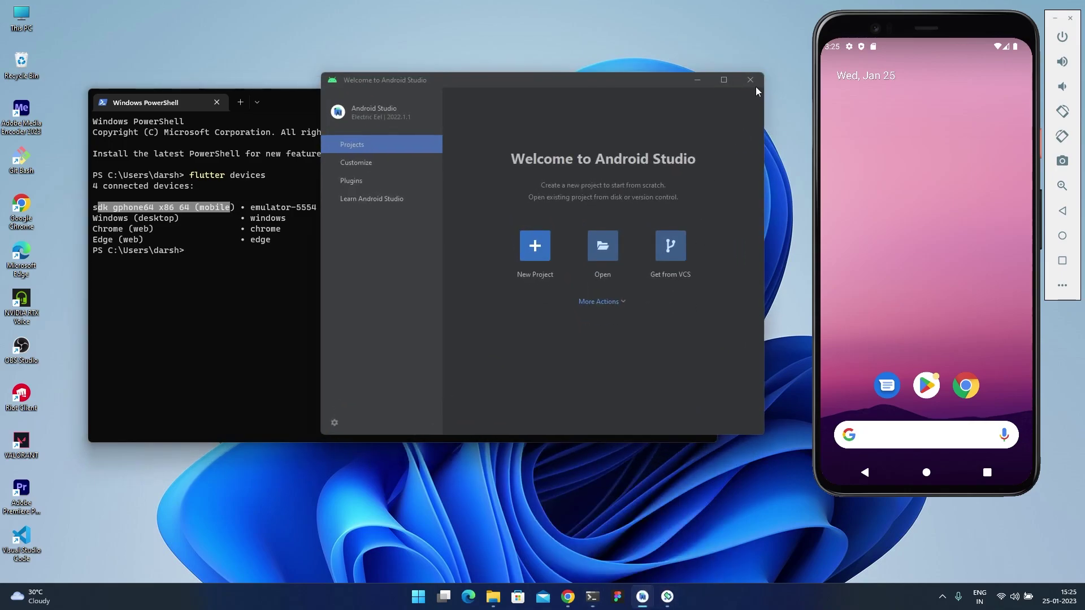
{"action": "left_click", "coordinate": [751, 81]}
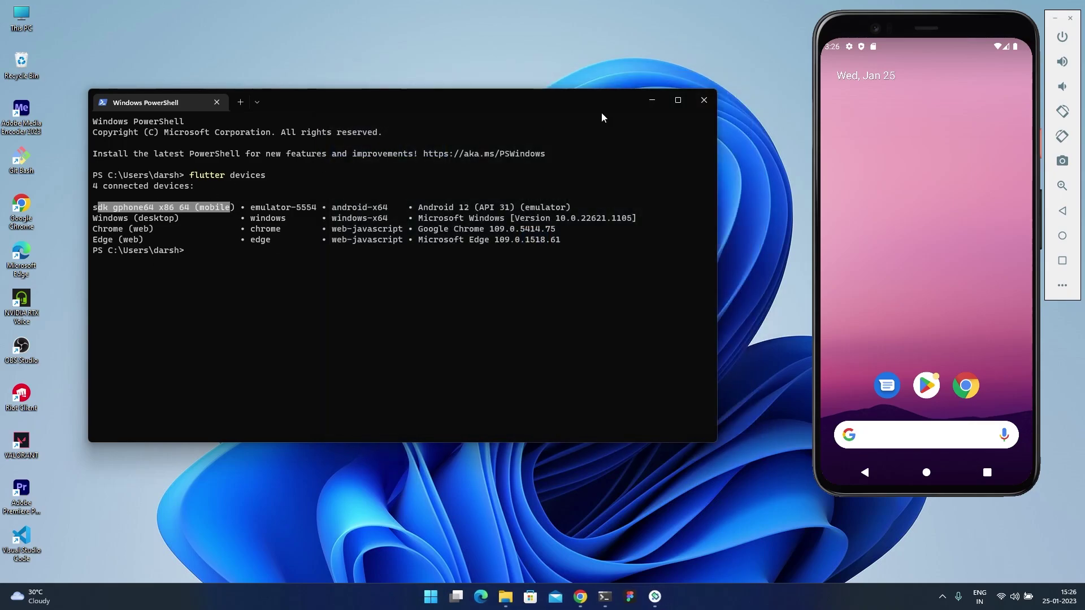
{"action": "left_click", "coordinate": [703, 100]}
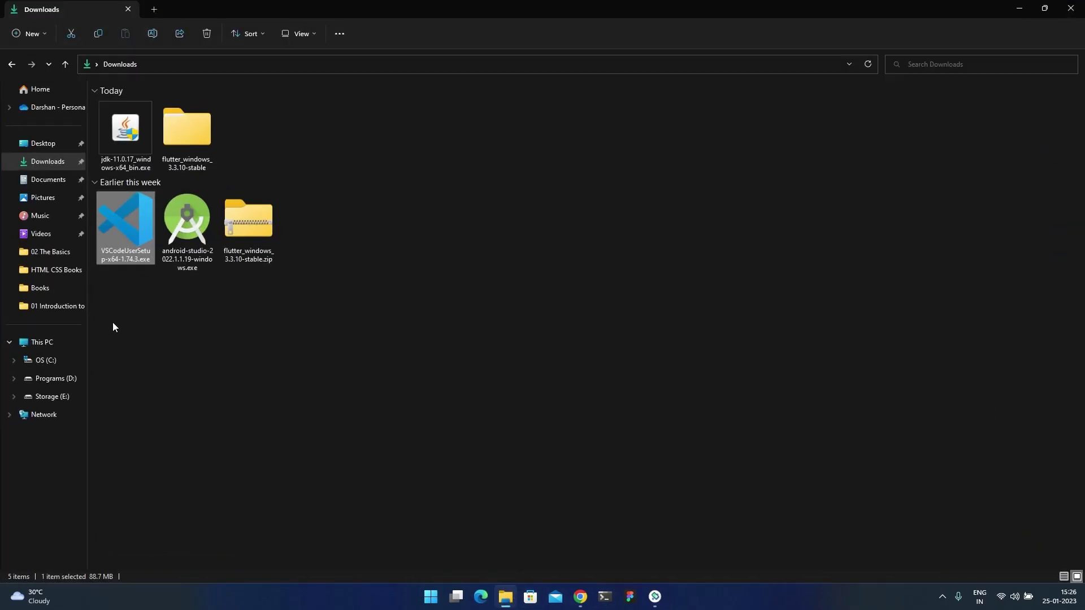
Step: Open the Flutter_Projects folder on drive D in File Explorer and open a terminal there
{"action": "left_click", "coordinate": [77, 378]}
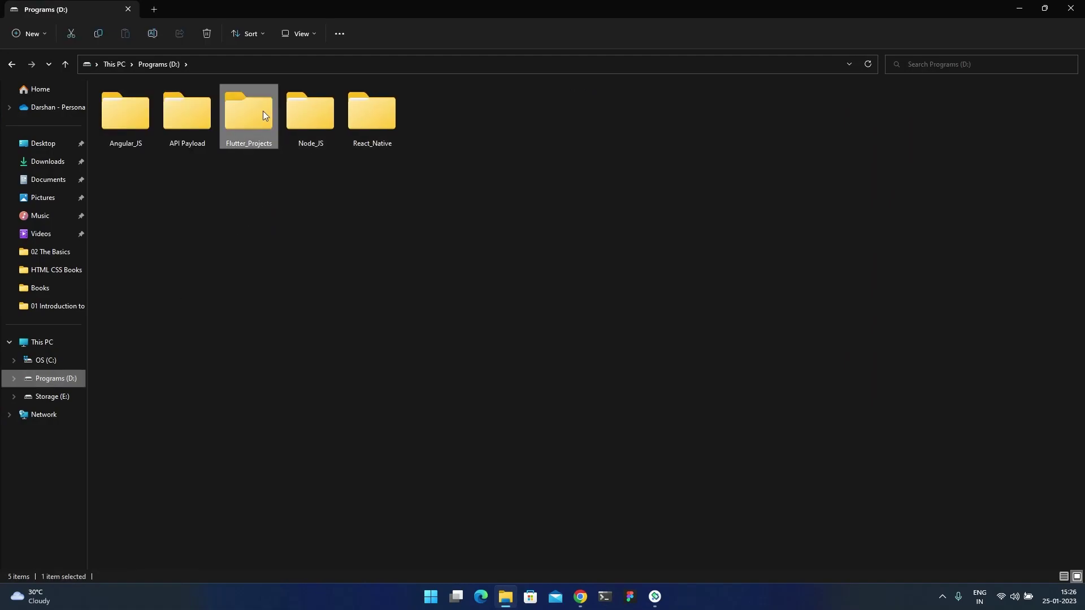
{"action": "double_click", "coordinate": [261, 111]}
{"action": "right_click", "coordinate": [358, 254]}
{"action": "left_click", "coordinate": [403, 366]}
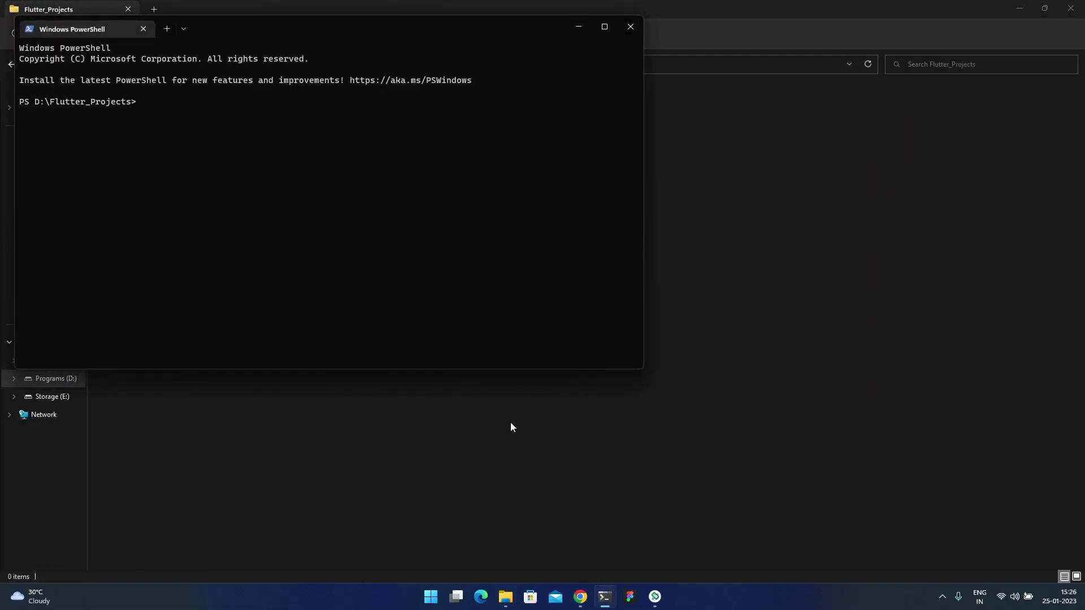
Step: Try to create a Flutter project by running flutter create my-app
{"action": "type", "text": "fluttert"}
{"action": "key", "text": "BackSpace"}
{"action": "key", "text": "BackSpace"}
{"action": "type", "text": "create my-app"}
{"action": "key", "text": "Return"}
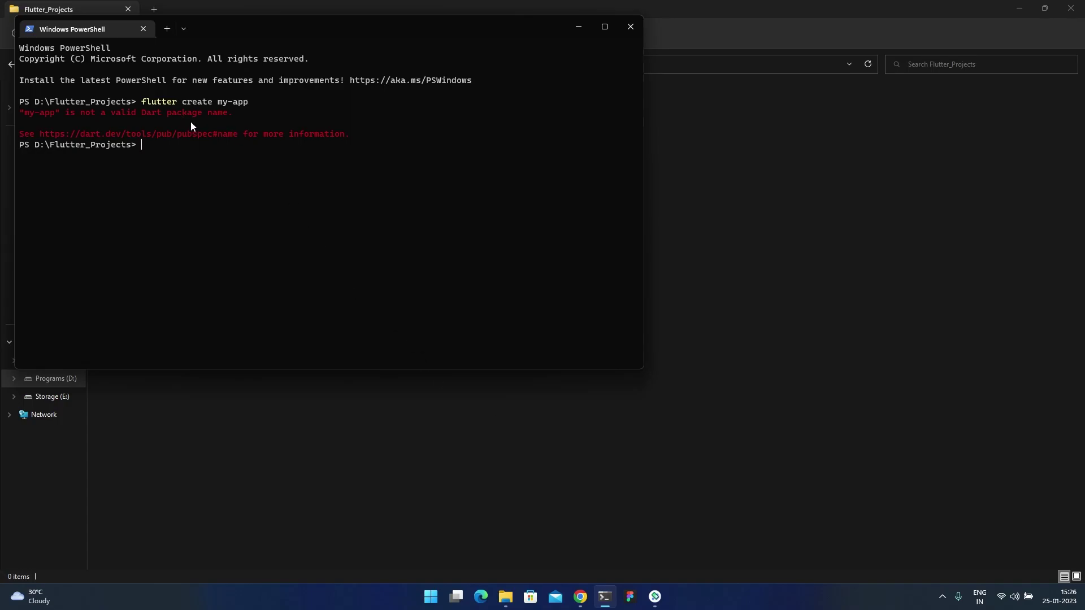
Step: Check the project name in the Todoist checklist, recall the last command, correct it to flutter create my_app and run it
{"action": "left_click", "coordinate": [580, 596]}
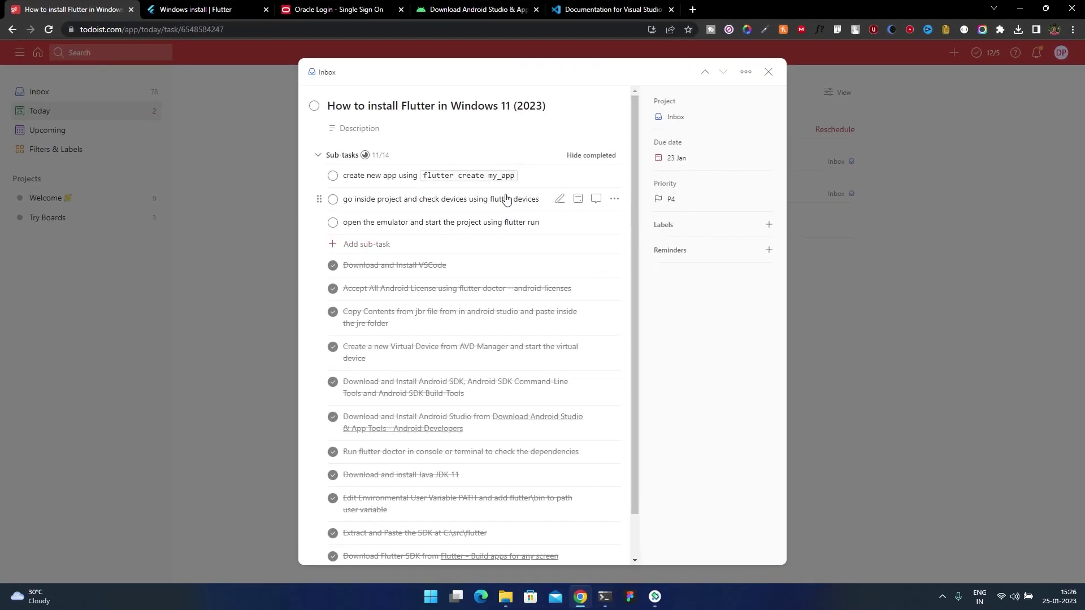
{"action": "left_click", "coordinate": [1019, 10]}
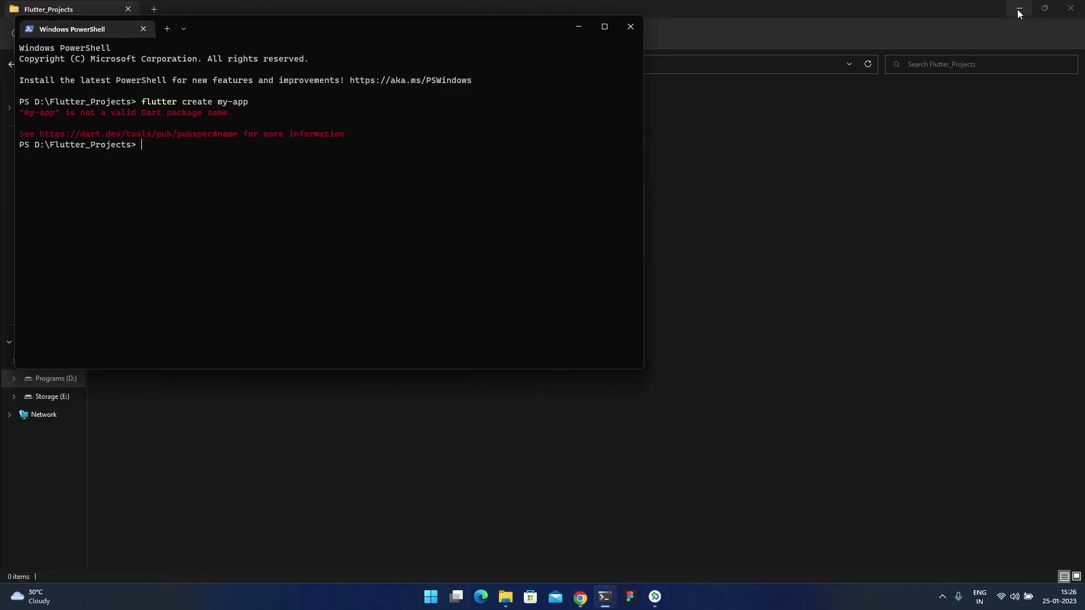
{"action": "key", "text": "Up"}
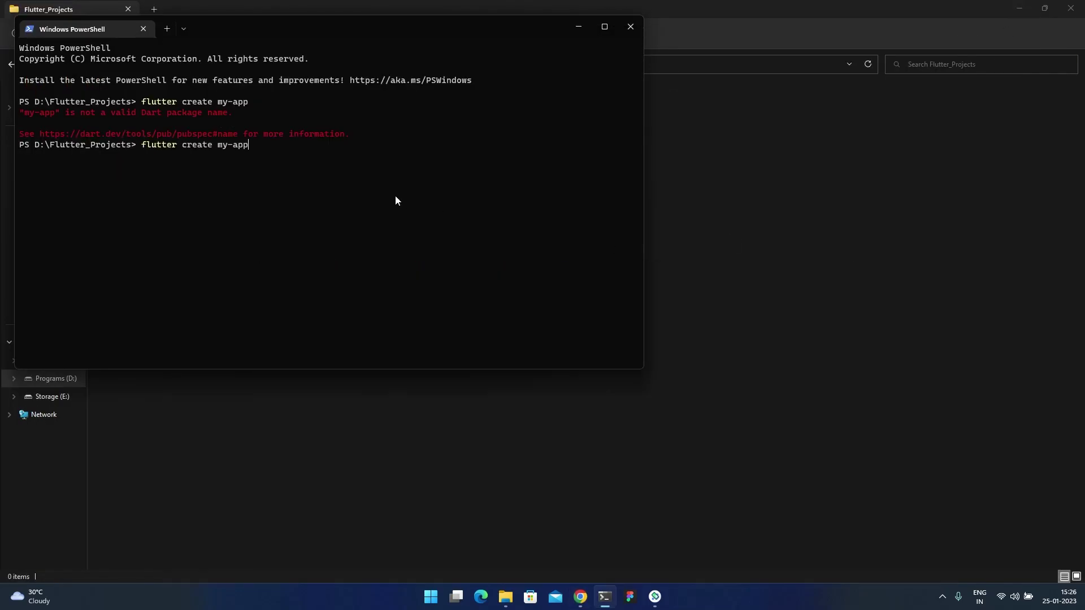
{"action": "key", "text": "Left"}
{"action": "key", "text": "BackSpace"}
{"action": "type", "text": "_"}
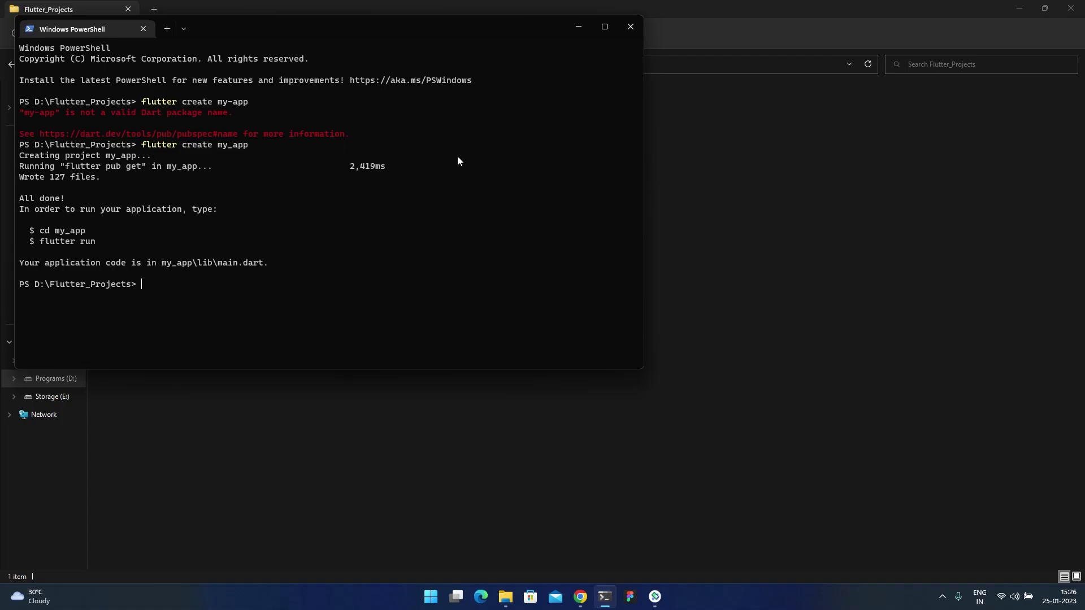
Step: Minimize the terminal, enter the my_app folder in File Explorer, open it with VS Code and close the Get Started page
{"action": "left_click", "coordinate": [578, 26]}
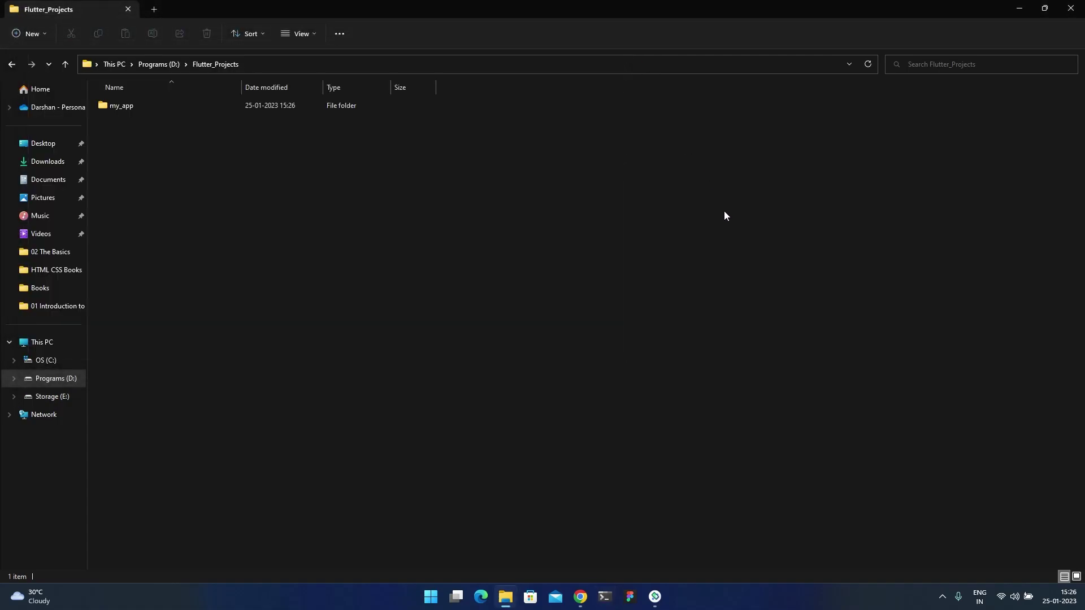
{"action": "right_click", "coordinate": [726, 212]}
{"action": "left_click", "coordinate": [563, 263]}
{"action": "double_click", "coordinate": [124, 105]}
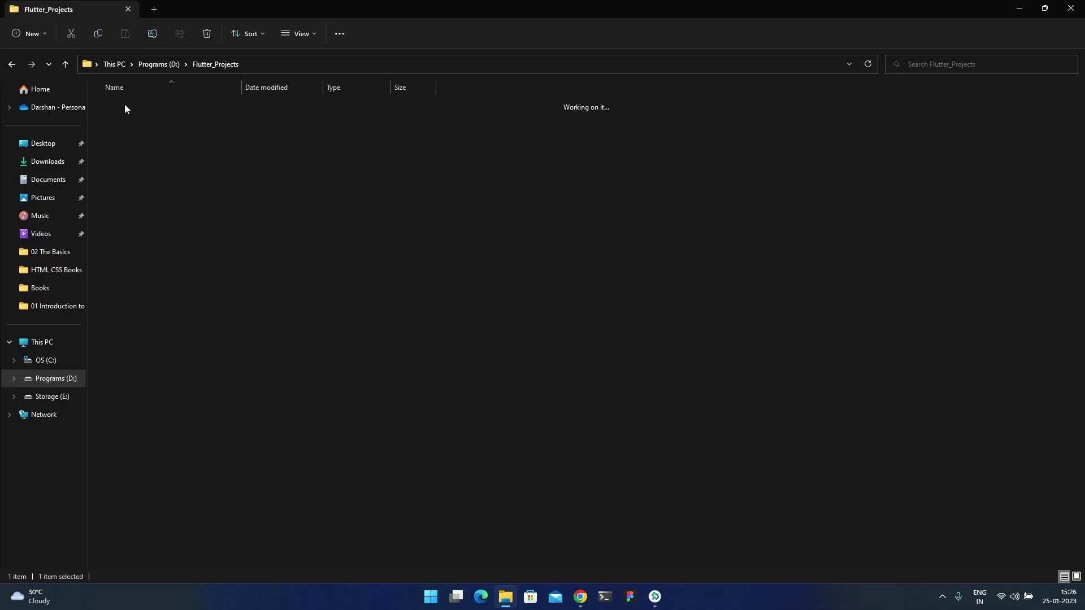
{"action": "right_click", "coordinate": [636, 194]}
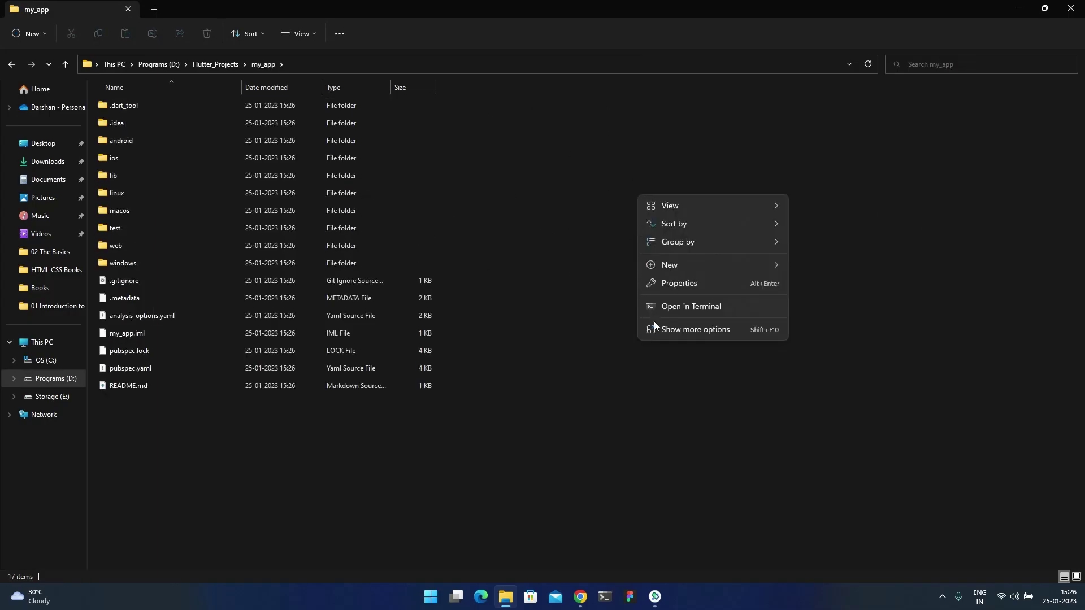
{"action": "left_click", "coordinate": [678, 336]}
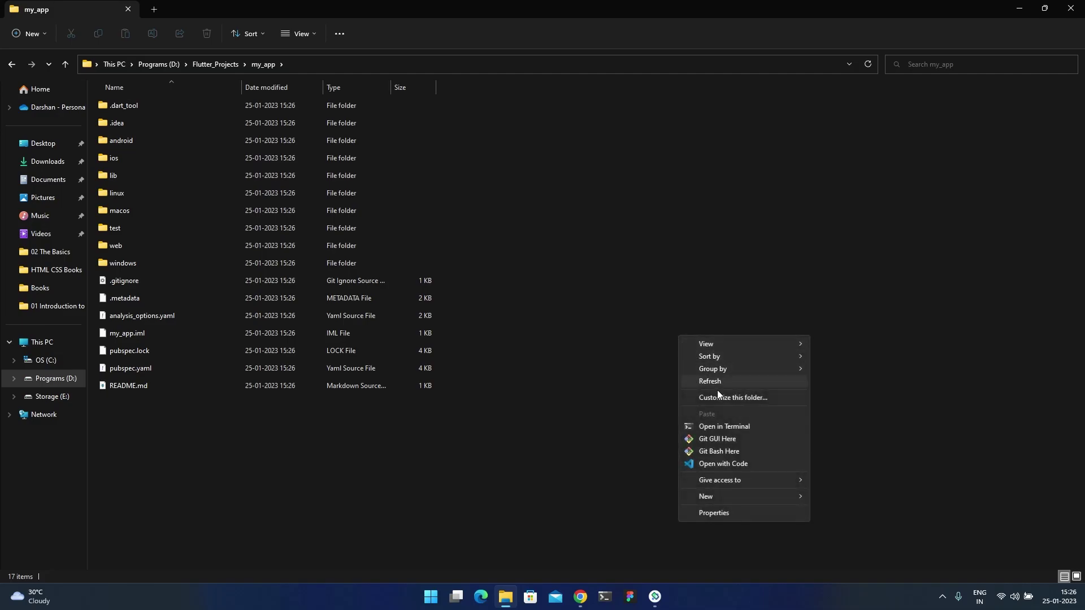
{"action": "left_click", "coordinate": [732, 465]}
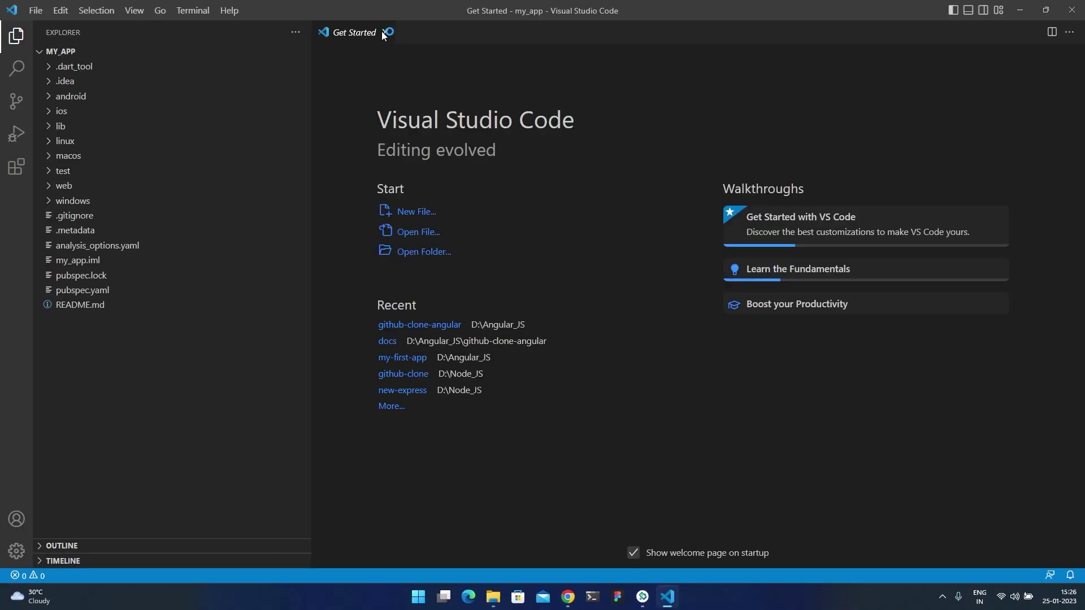
{"action": "left_click", "coordinate": [382, 31]}
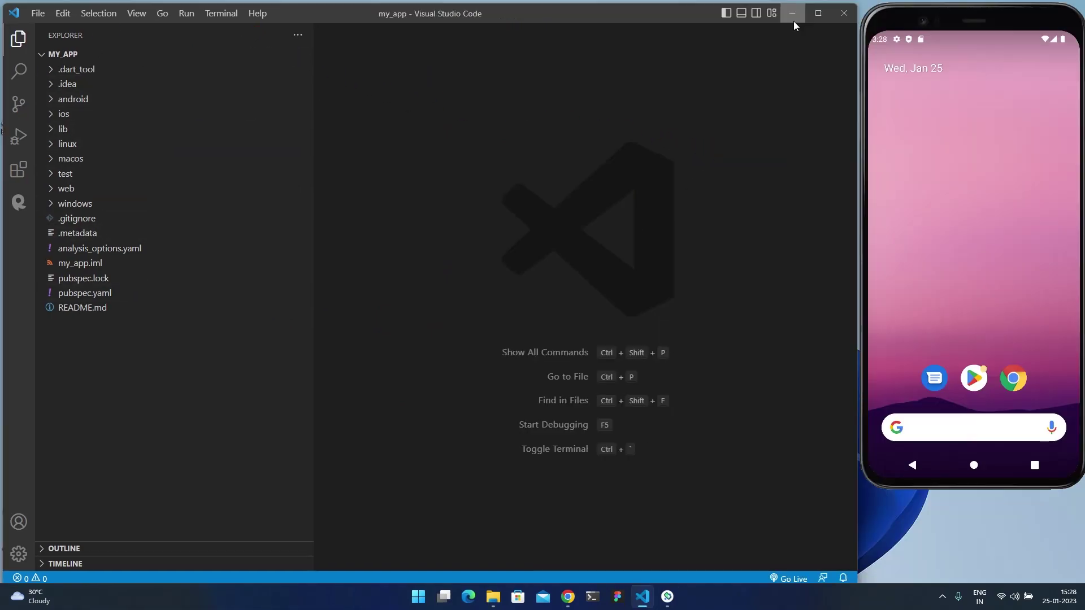
Step: Minimize VS Code, open a terminal in the my_app folder from File Explorer and run flutter devices
{"action": "left_click", "coordinate": [643, 596]}
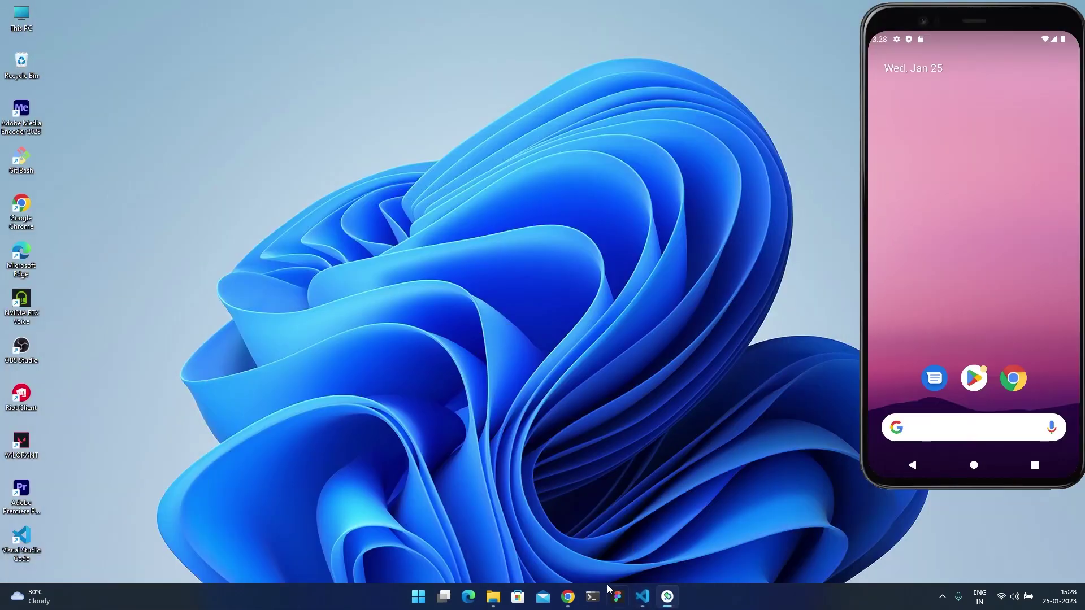
{"action": "left_click", "coordinate": [490, 599]}
{"action": "right_click", "coordinate": [605, 150]}
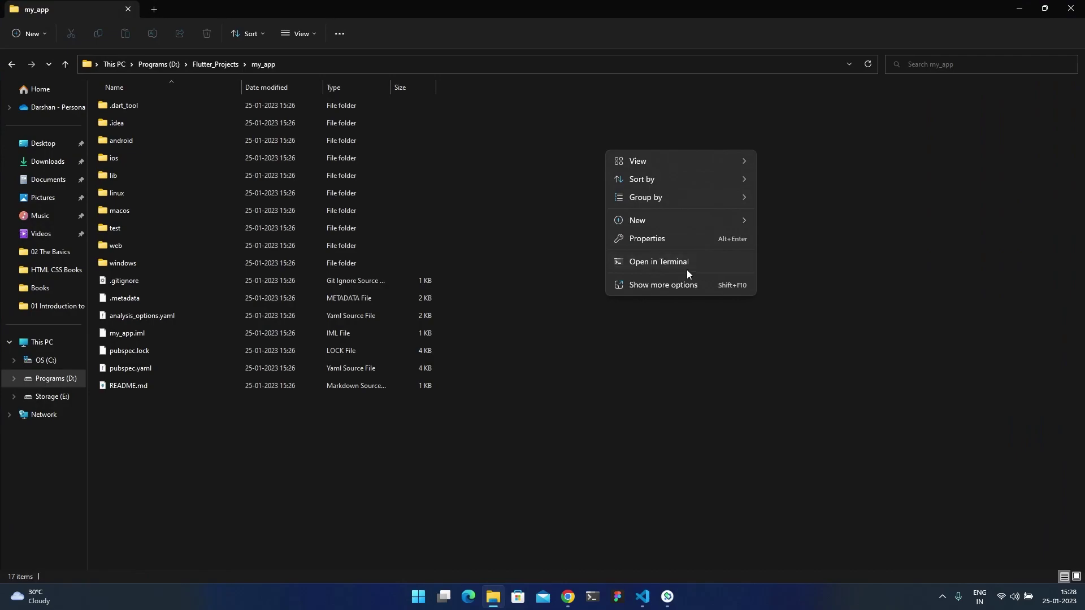
{"action": "left_click", "coordinate": [651, 262]}
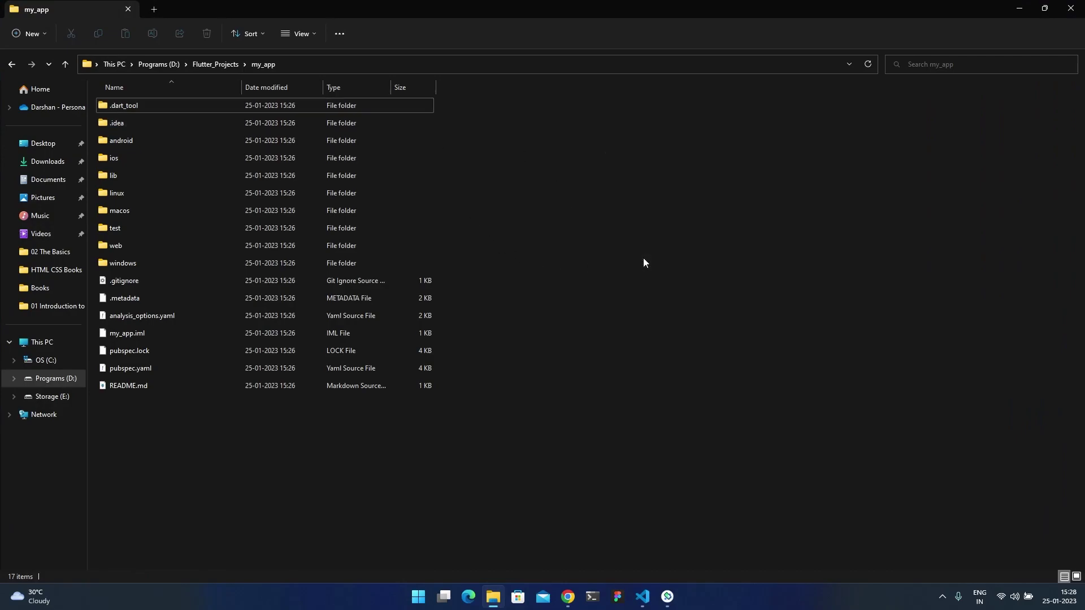
{"action": "type", "text": "flutter devices"}
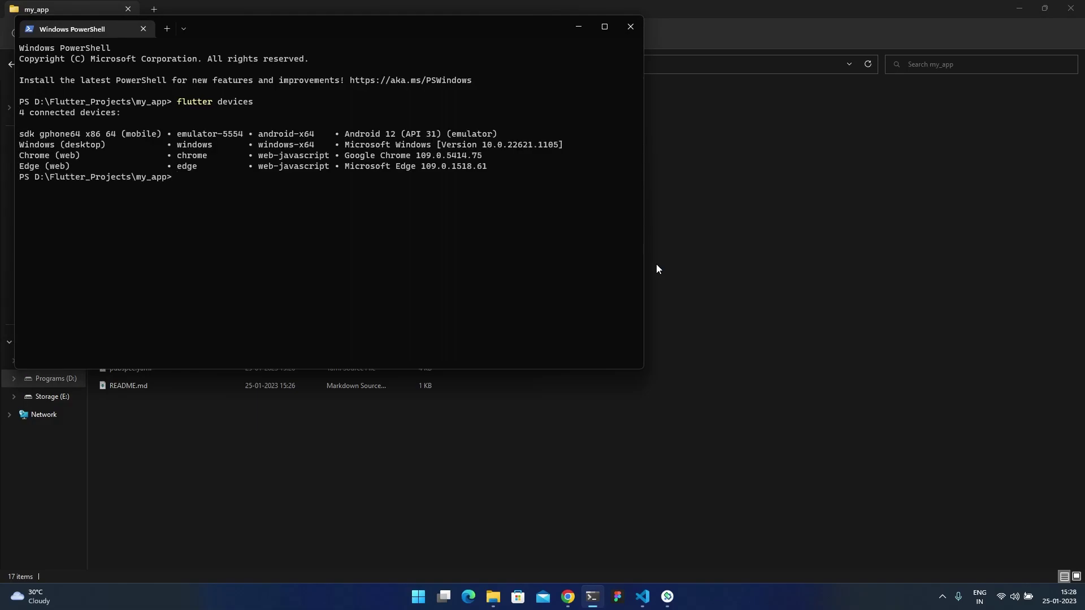
Step: Recall the last command, change it to flutter run and execute it to launch the app on the emulator
{"action": "key", "text": "Up"}
{"action": "key", "text": "BackSpace"}
{"action": "key", "text": "BackSpace"}
{"action": "key", "text": "BackSpace"}
{"action": "key", "text": "BackSpace"}
{"action": "key", "text": "BackSpace"}
{"action": "key", "text": "BackSpace"}
{"action": "key", "text": "BackSpace"}
{"action": "type", "text": "run"}
{"action": "key", "text": "Return"}
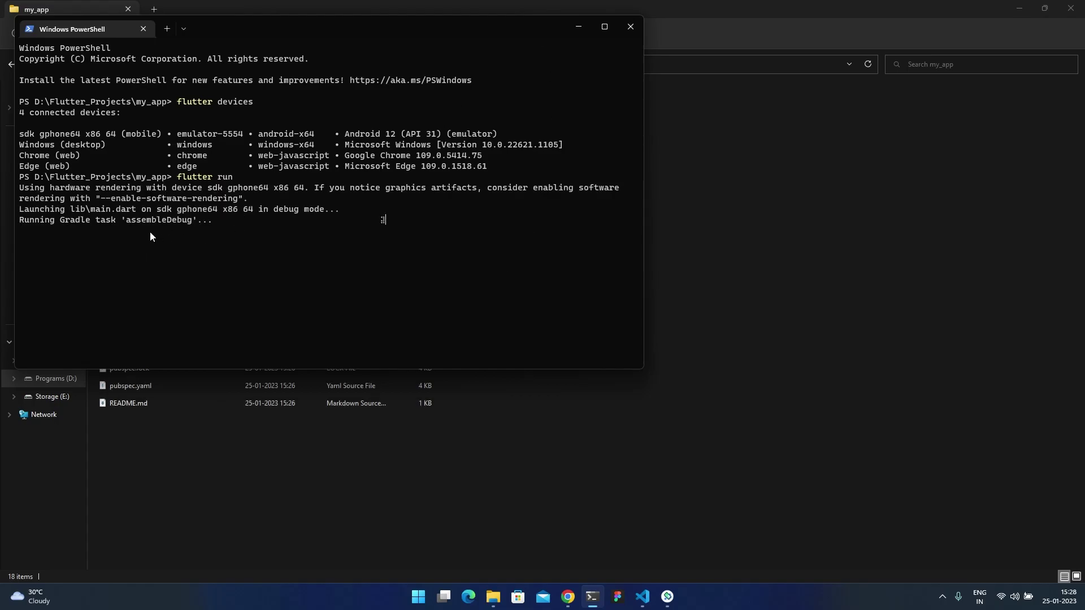
Step: Minimize File Explorer, switch to VS Code and open main.dart from the lib folder
{"action": "left_click", "coordinate": [1029, 5]}
{"action": "left_click", "coordinate": [656, 544]}
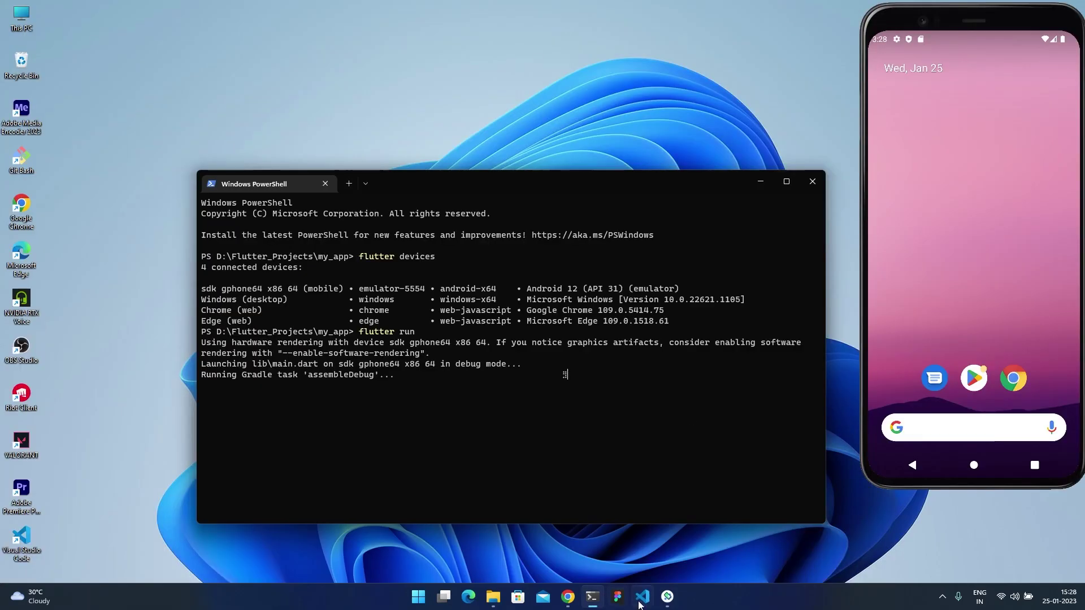
{"action": "left_click", "coordinate": [640, 605]}
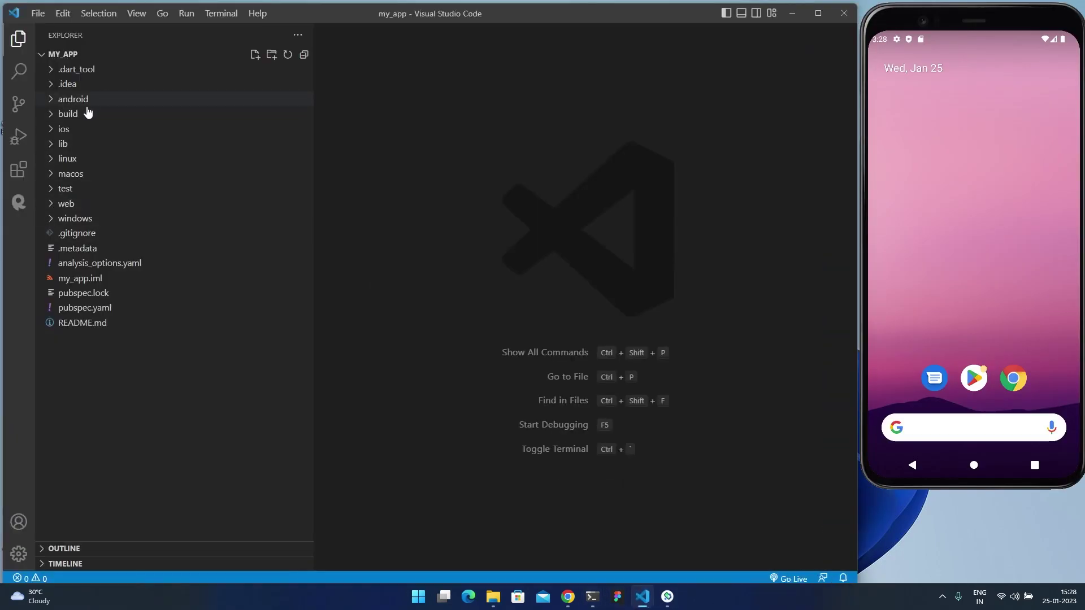
{"action": "left_click", "coordinate": [50, 145]}
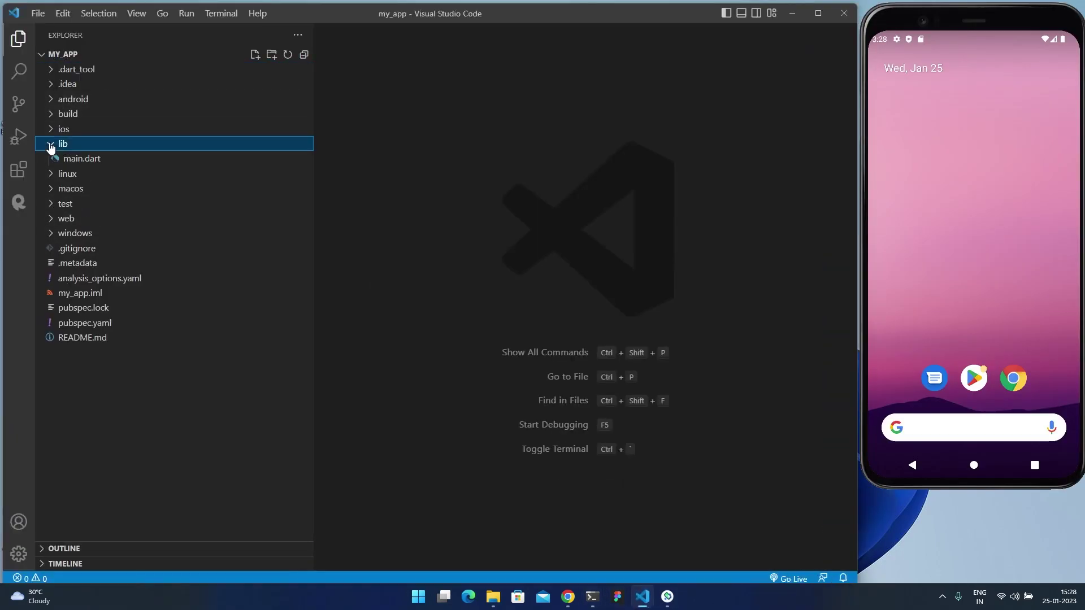
{"action": "left_click", "coordinate": [86, 160]}
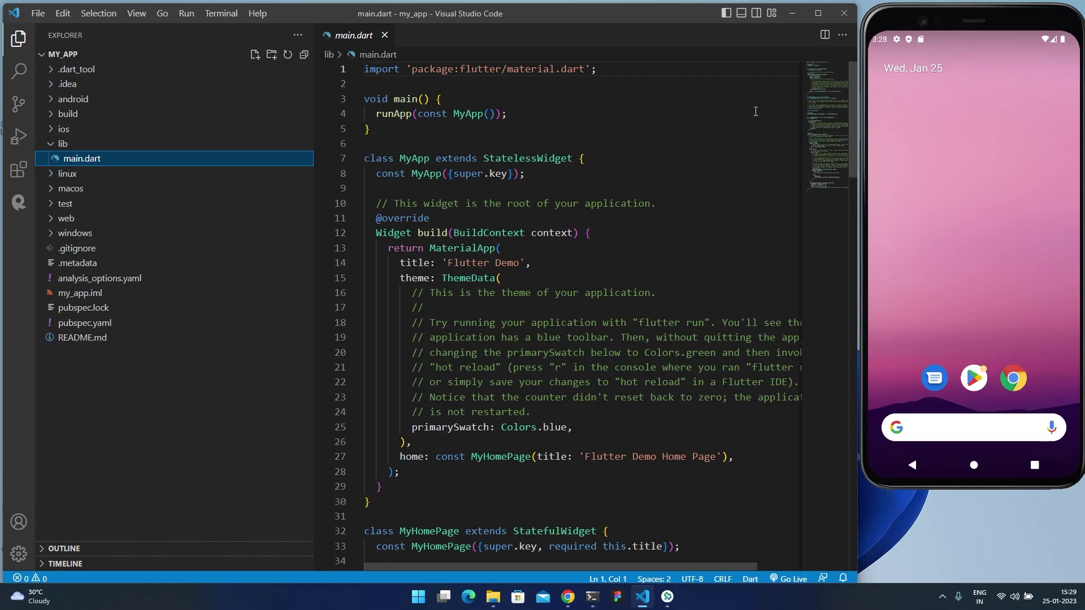
{"action": "mouse_move", "coordinate": [831, 84]}
{"action": "left_mouse_down"}
{"action": "mouse_move", "coordinate": [827, 177]}
{"action": "mouse_move", "coordinate": [822, 69]}
{"action": "left_mouse_up"}
Step: Bring PowerShell back to the front and move its window up beside the emulator to follow the build
{"action": "left_click", "coordinate": [592, 597]}
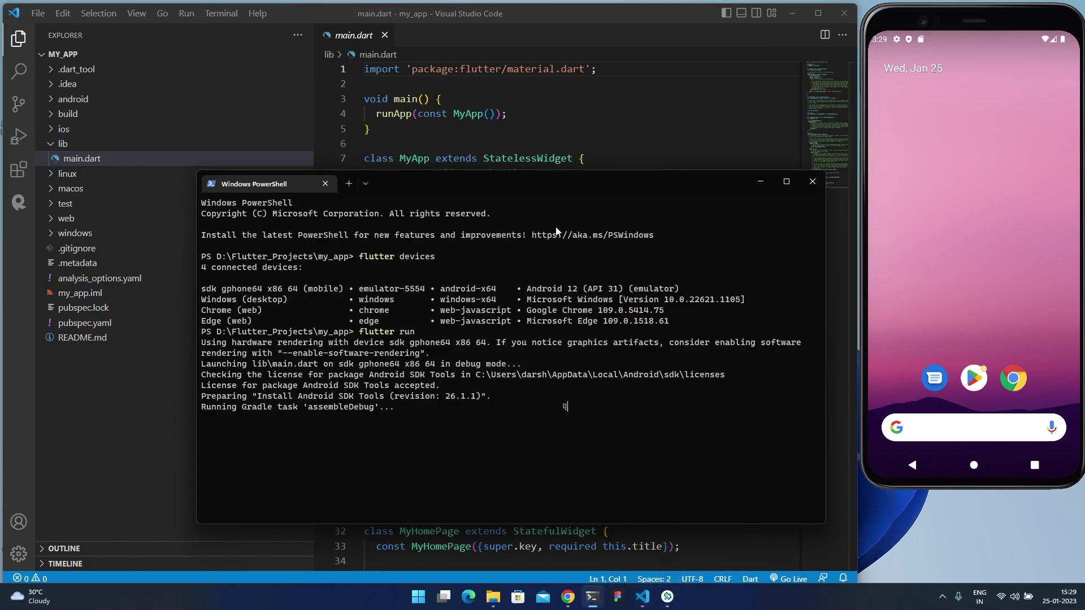
{"action": "left_click_drag", "start_coordinate": [555, 187], "coordinate": [541, 104]}
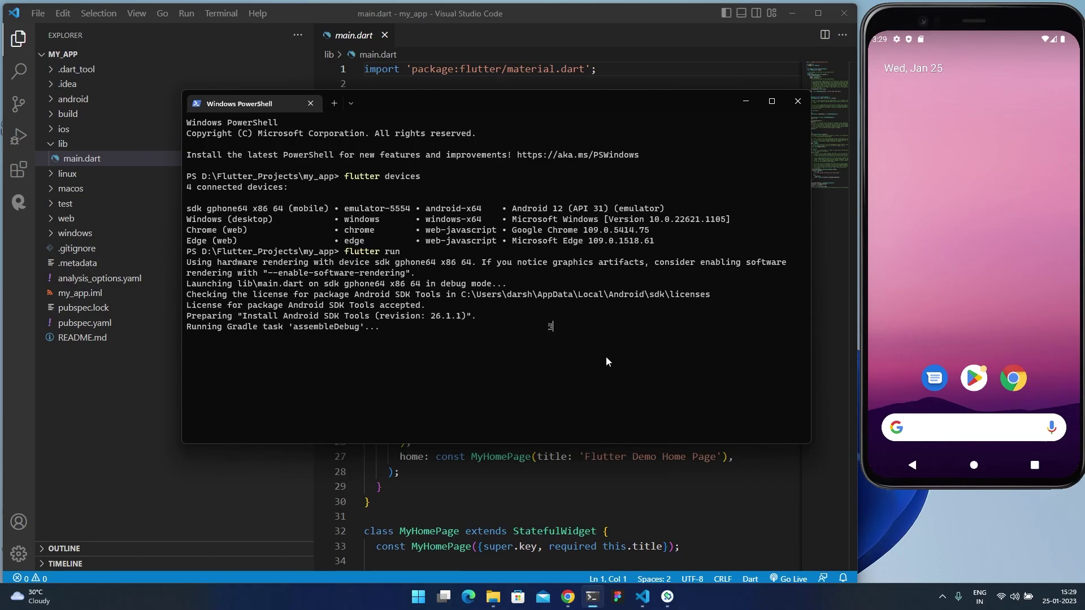
{"action": "left_click_drag", "start_coordinate": [987, 12], "coordinate": [984, 13]}
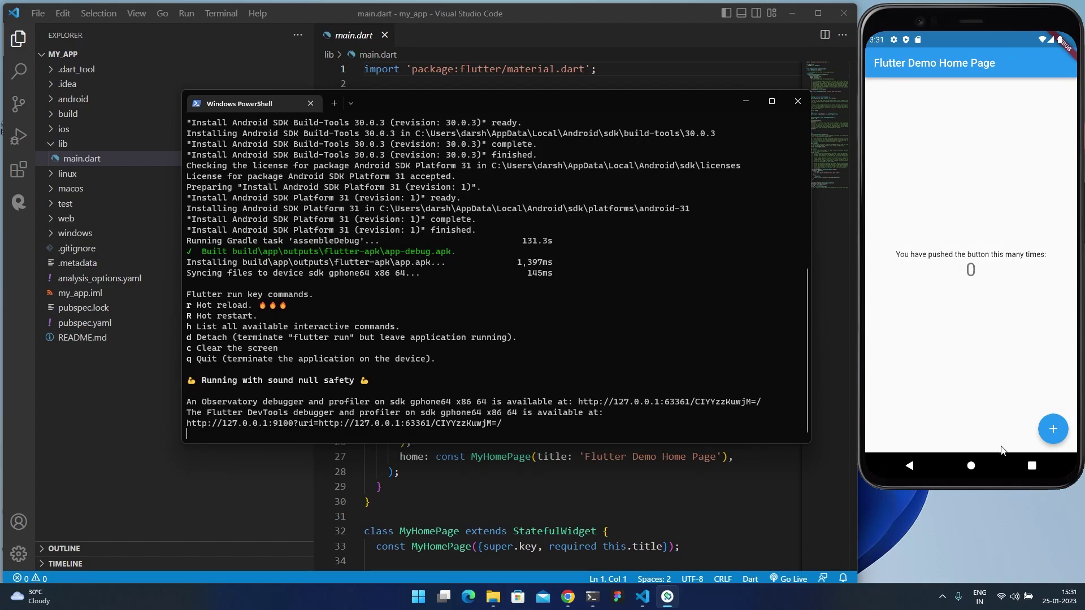
Step: Test the running demo app in the emulator by increasing its counter seven times with the plus button
{"action": "left_click", "coordinate": [1051, 432]}
{"action": "left_click", "coordinate": [1051, 432]}
{"action": "left_click", "coordinate": [1052, 432]}
{"action": "left_click", "coordinate": [1051, 432]}
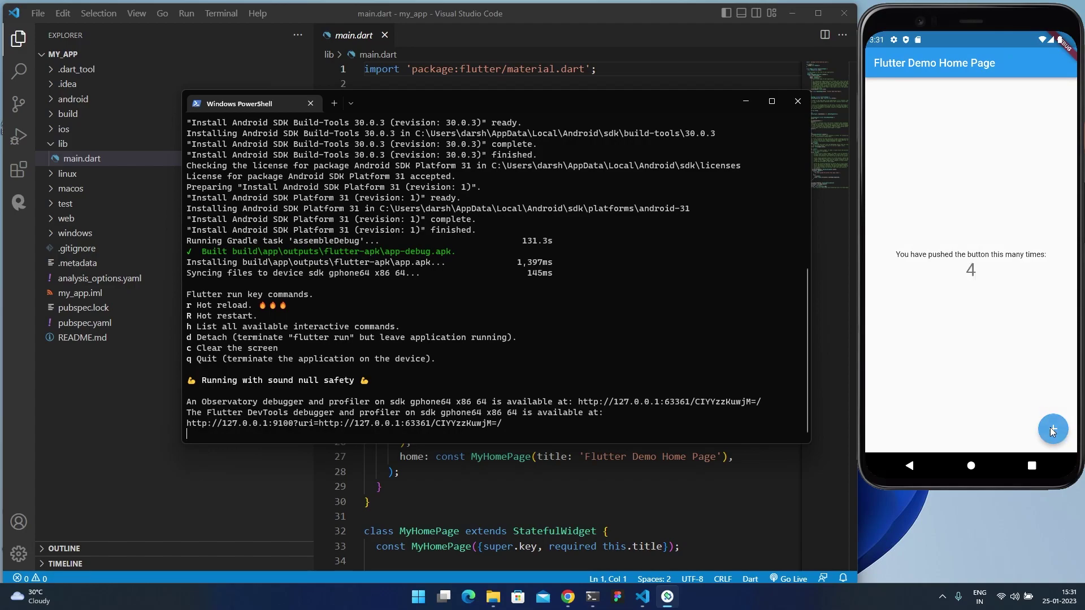
{"action": "left_click", "coordinate": [1053, 431]}
{"action": "left_click", "coordinate": [1053, 429]}
{"action": "left_click", "coordinate": [1053, 429]}
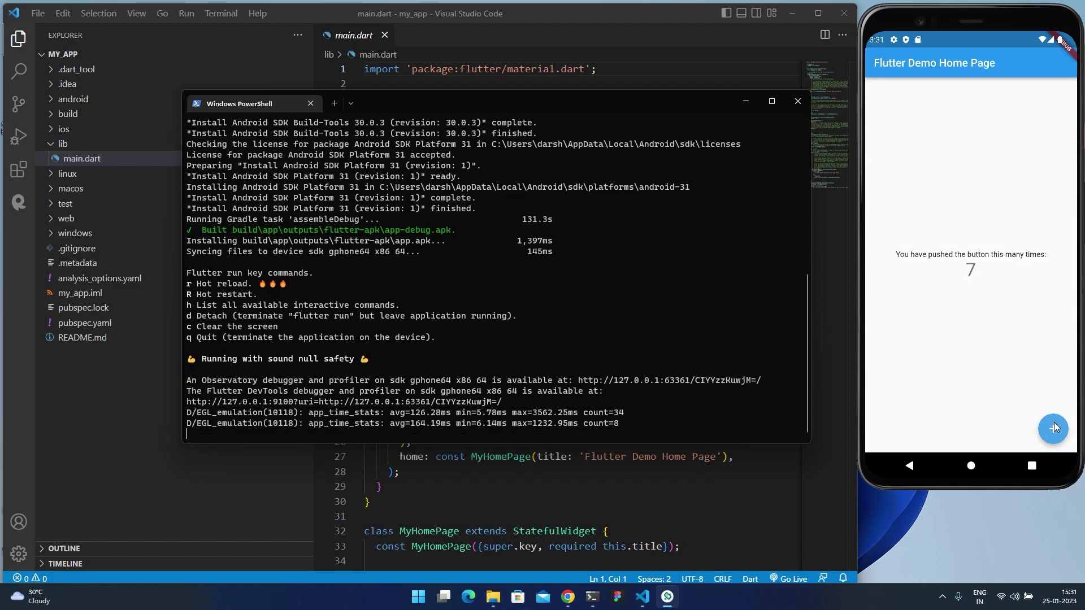
Step: Minimize PowerShell, replace "pushed" with "clicked" in the text on line 99 of main.dart, and save the file
{"action": "left_click", "coordinate": [745, 102]}
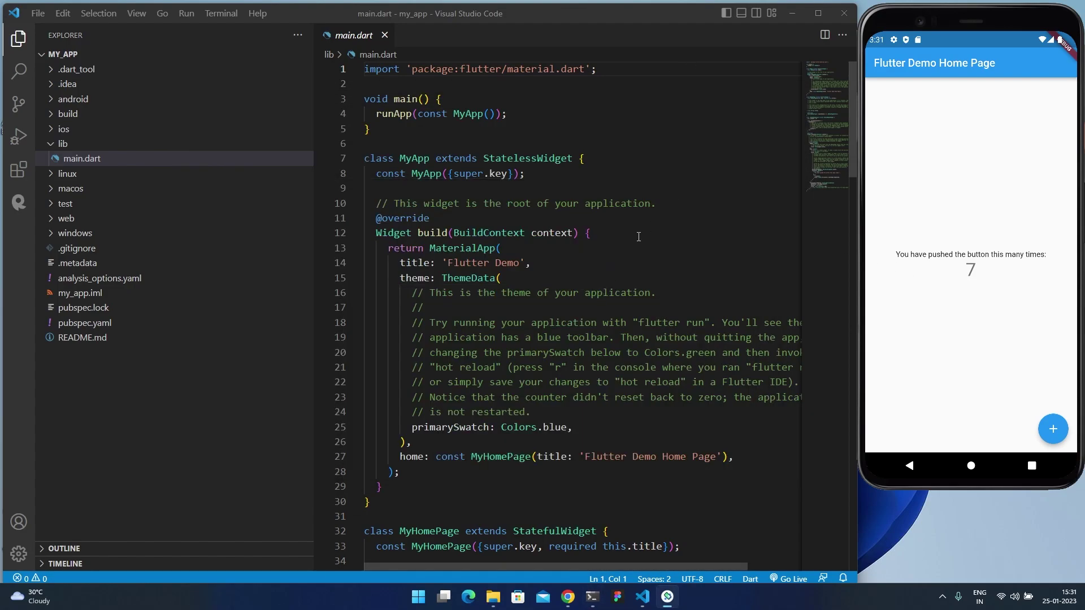
{"action": "scroll", "coordinate": [618, 355], "scroll_direction": "down", "scroll_amount": 20}
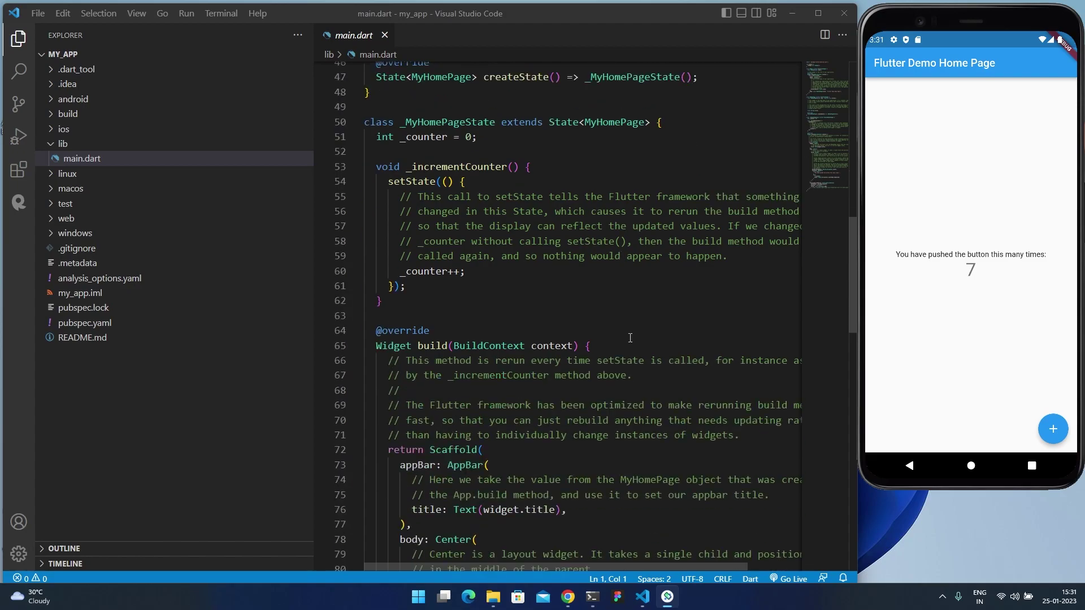
{"action": "scroll", "coordinate": [631, 340], "scroll_direction": "down", "scroll_amount": 4}
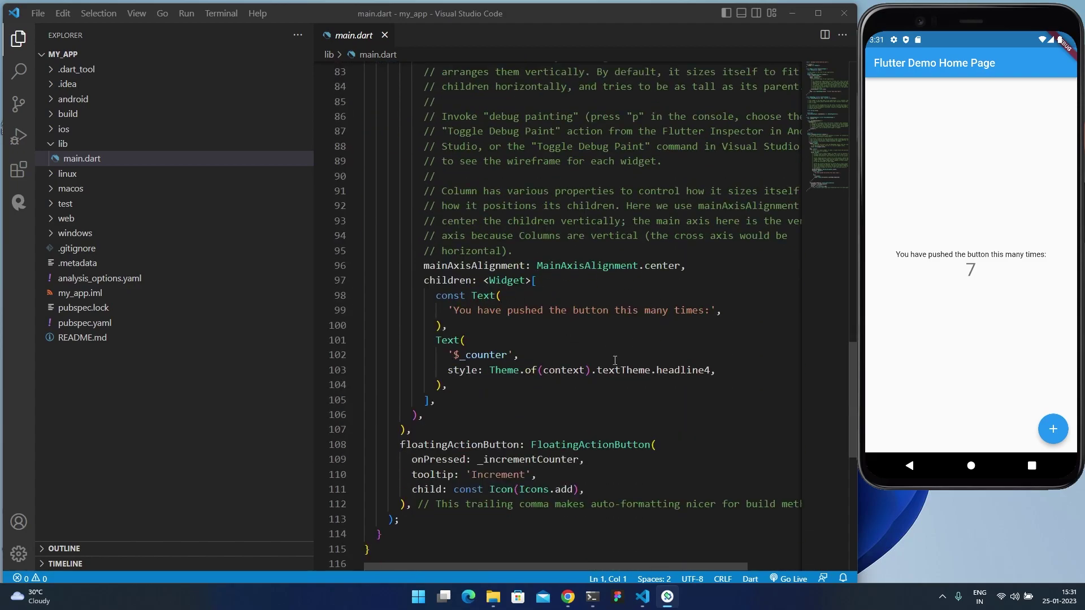
{"action": "double_click", "coordinate": [529, 310]}
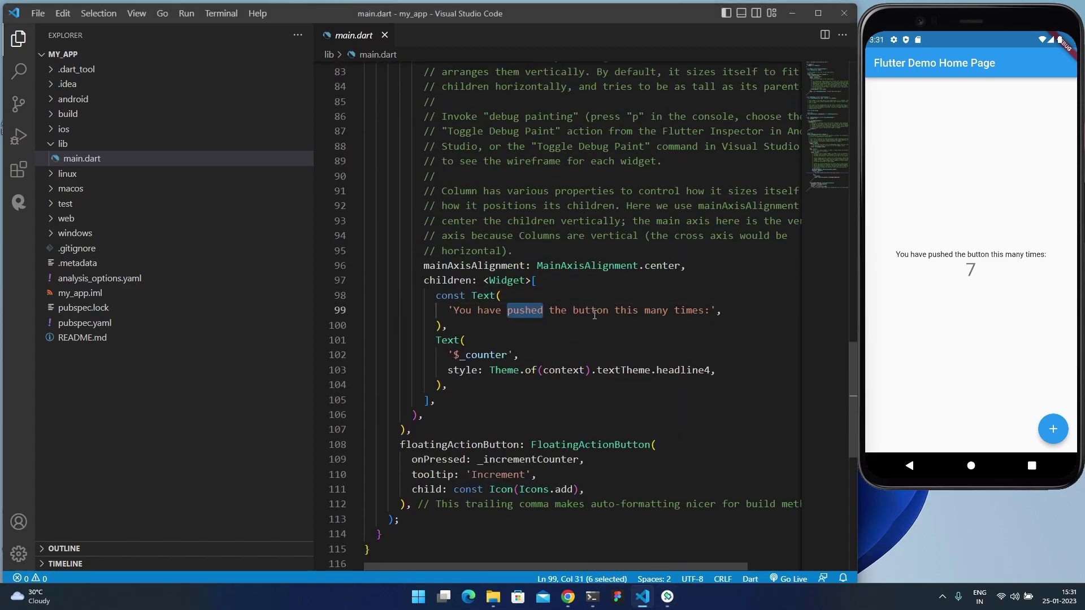
{"action": "type", "text": "clicked"}
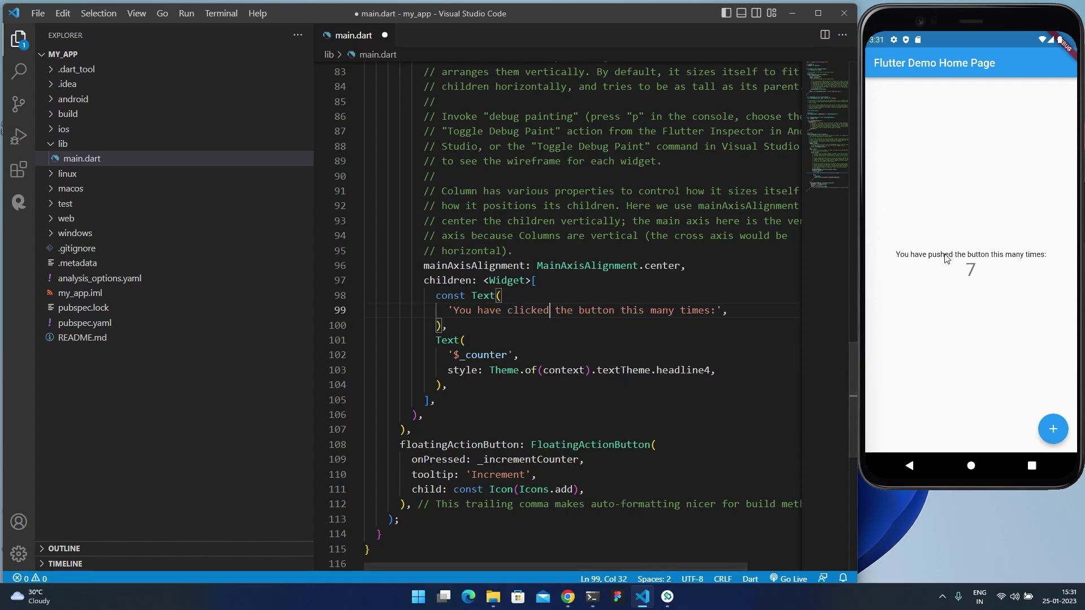
{"action": "left_click", "coordinate": [526, 327]}
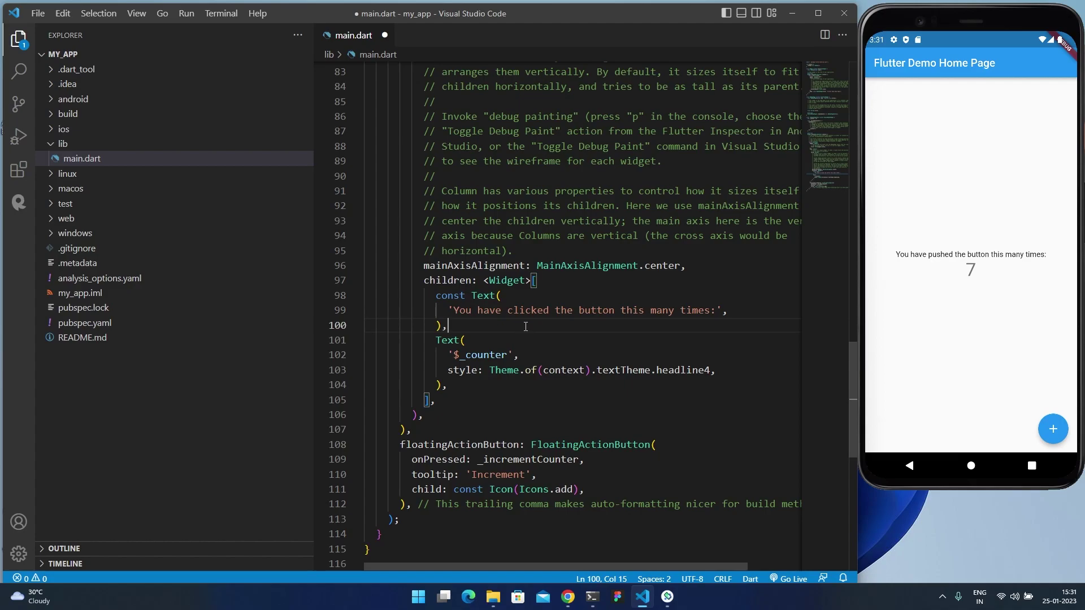
{"action": "key", "text": "ctrl+s"}
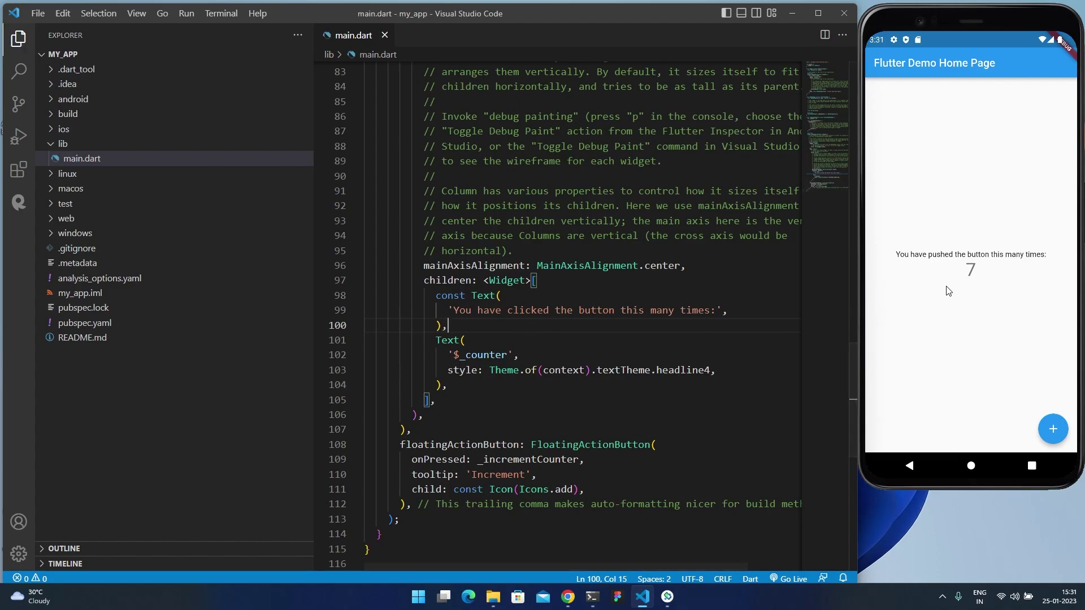
{"action": "left_click", "coordinate": [466, 340]}
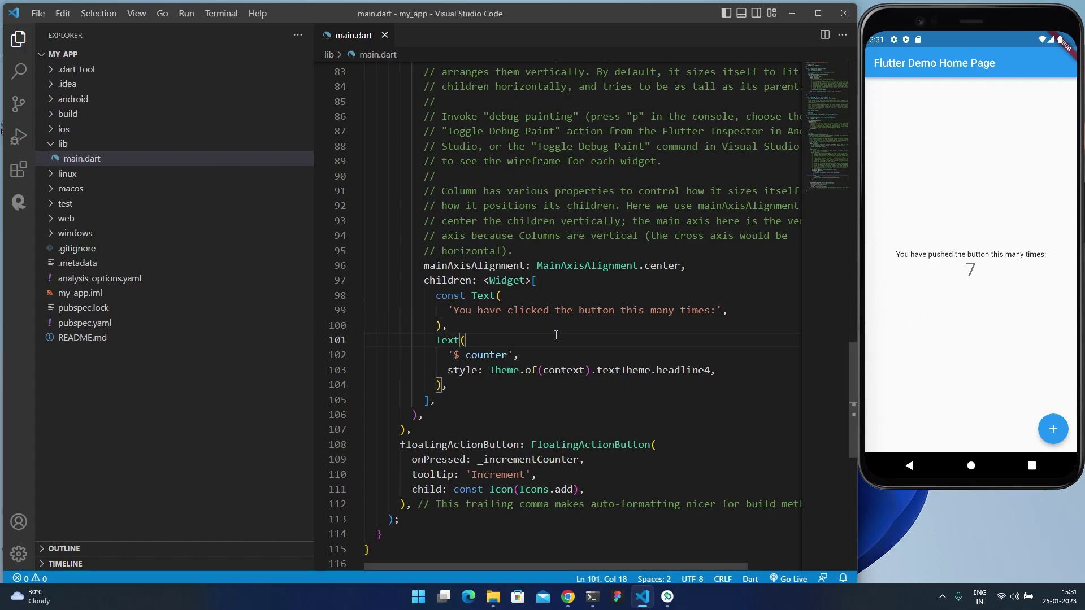
Step: Hot reload the running app from PowerShell, then minimize the terminal window
{"action": "left_click", "coordinate": [592, 603]}
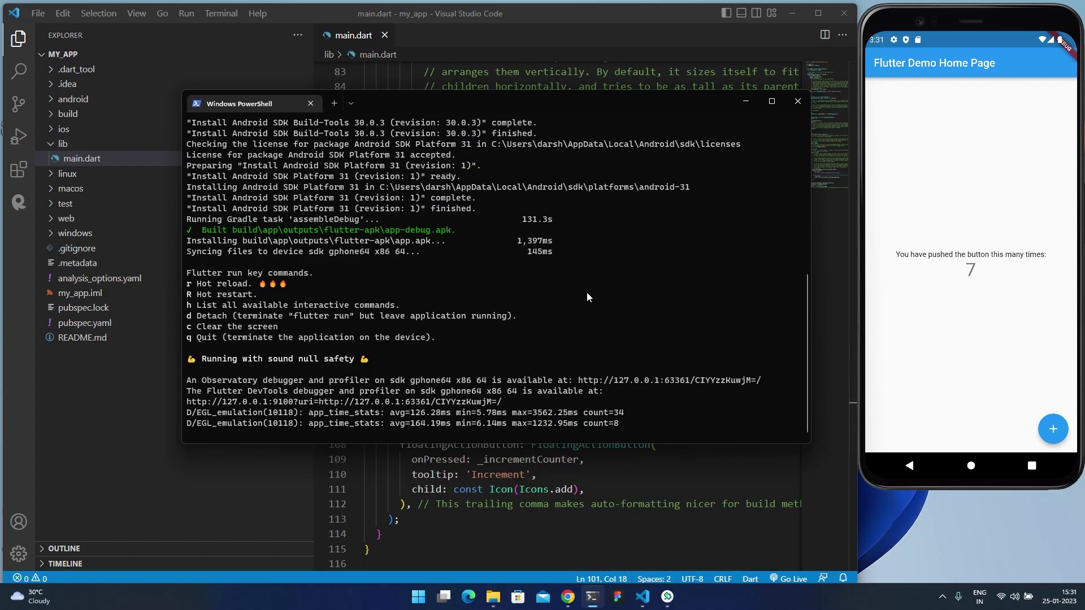
{"action": "key", "text": "r"}
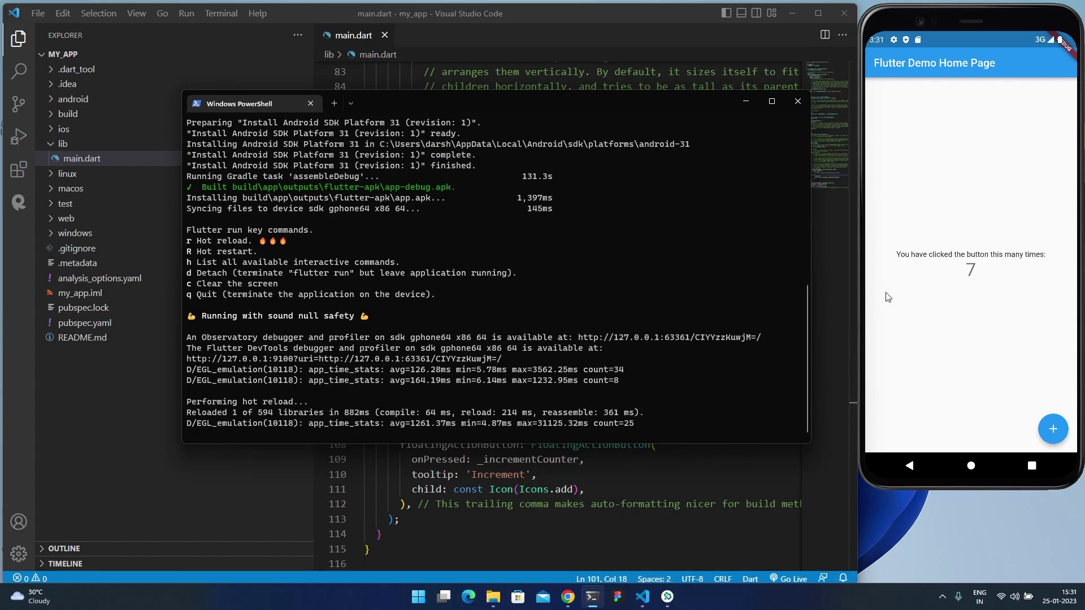
{"action": "left_click", "coordinate": [746, 101]}
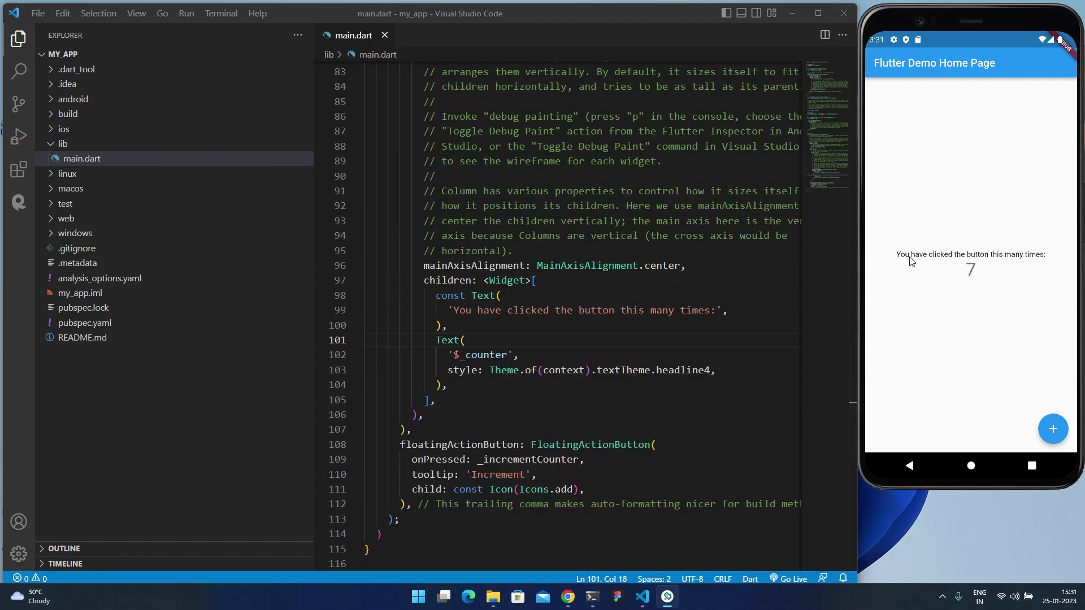
Step: Increase the reloaded app's counter three more times in the emulator and return to the main.dart editor
{"action": "left_click", "coordinate": [1053, 431]}
{"action": "left_click", "coordinate": [1053, 430]}
{"action": "left_click", "coordinate": [1053, 430]}
{"action": "left_click", "coordinate": [600, 335]}
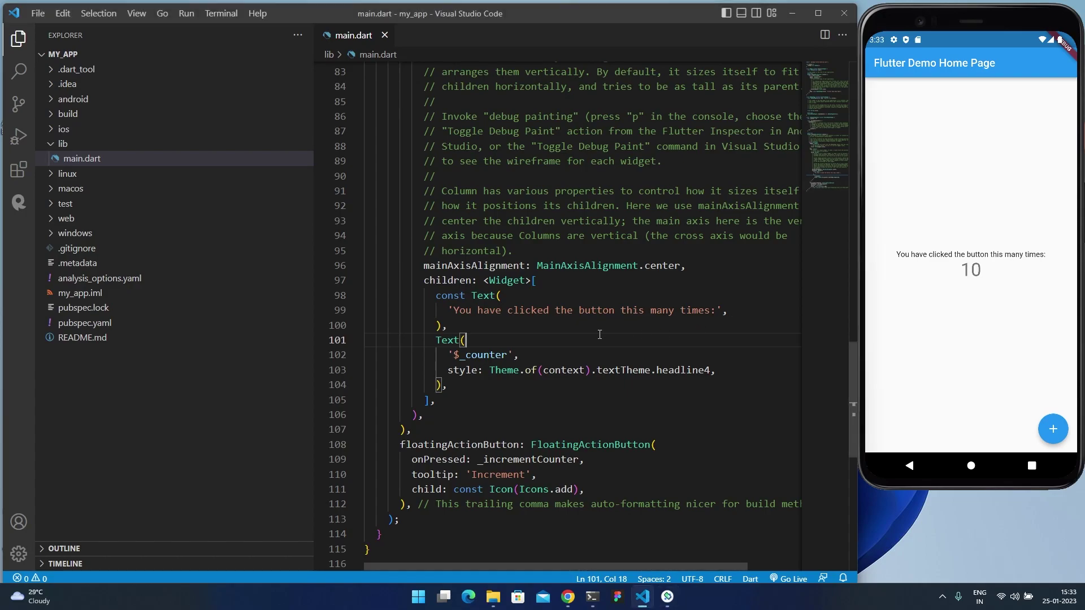